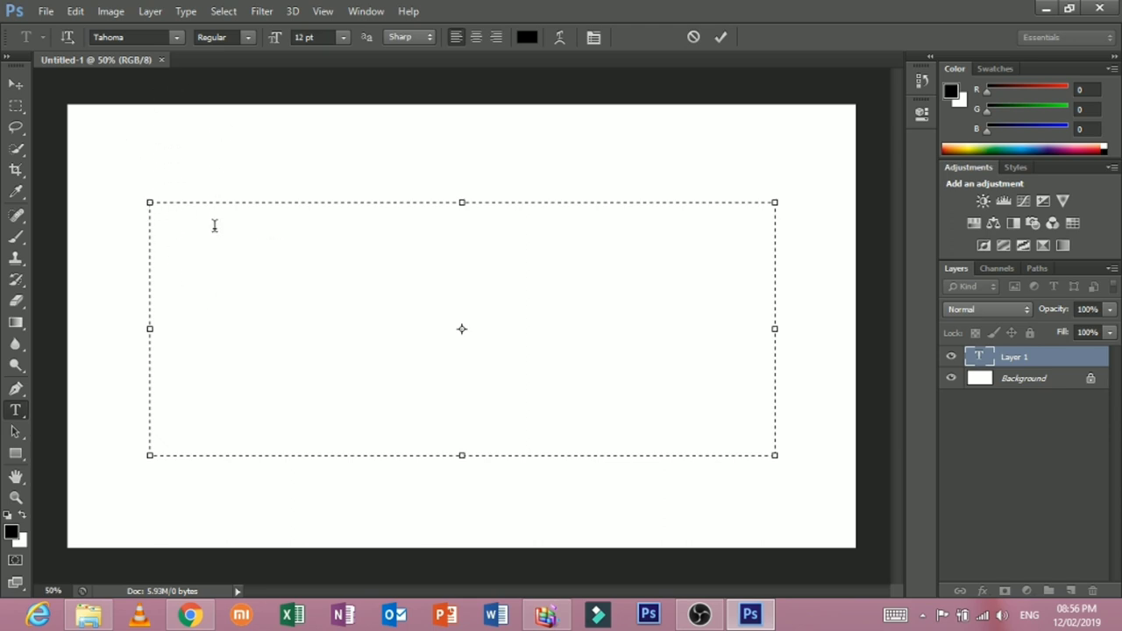
# - Set the Tahoma font size to 100 pt and type 'Detech' in the text box
pyautogui.click(343, 38)
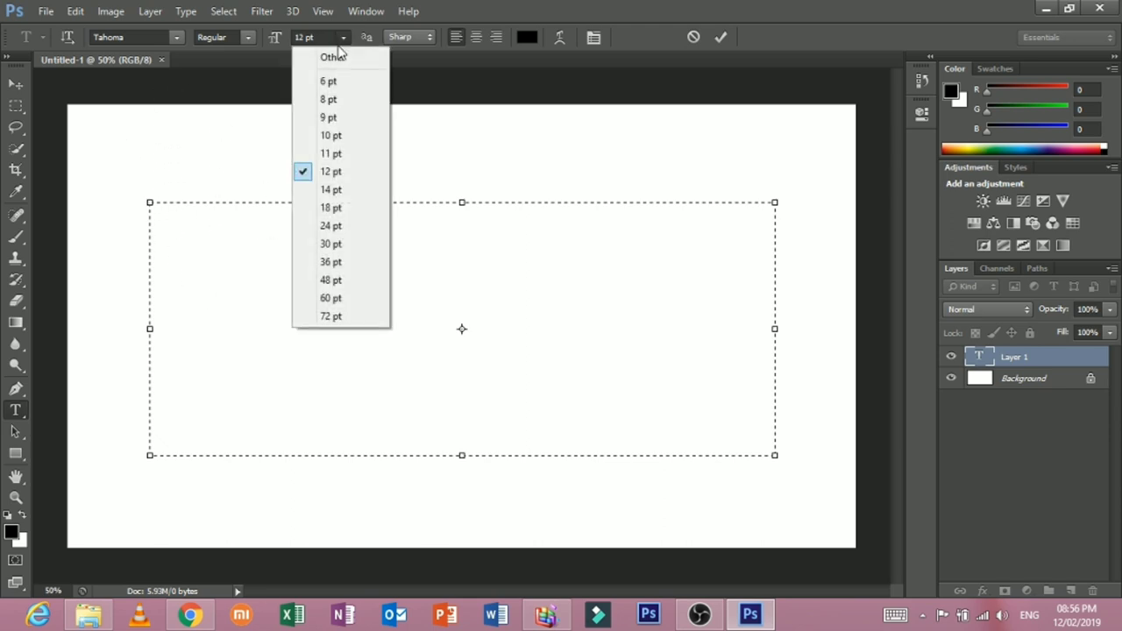
pyautogui.click(334, 314)
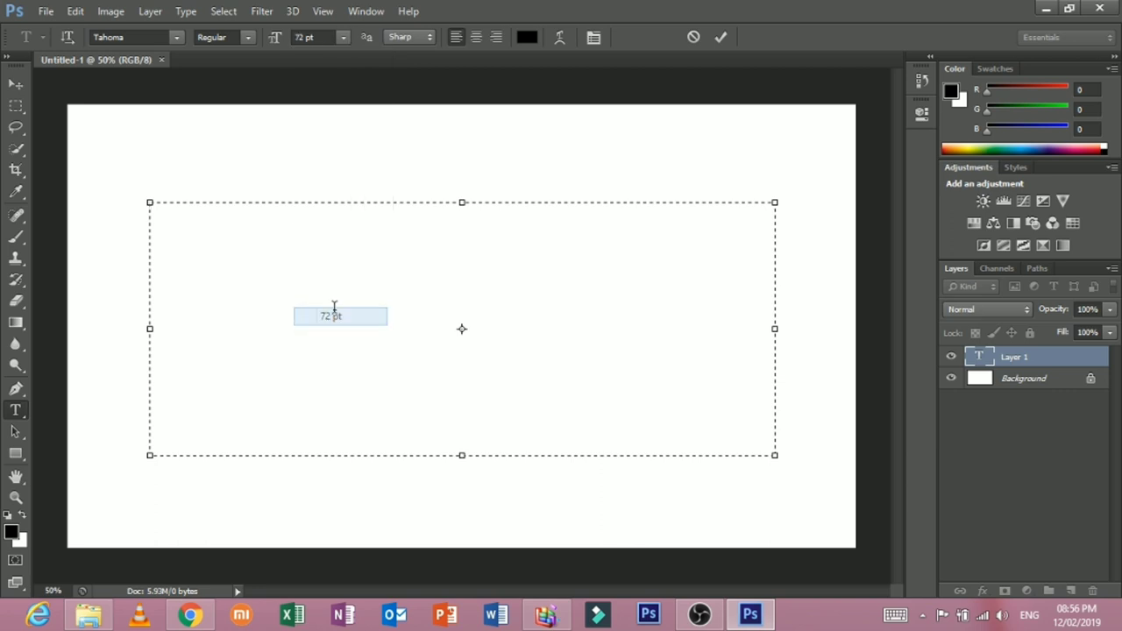
pyautogui.click(313, 37)
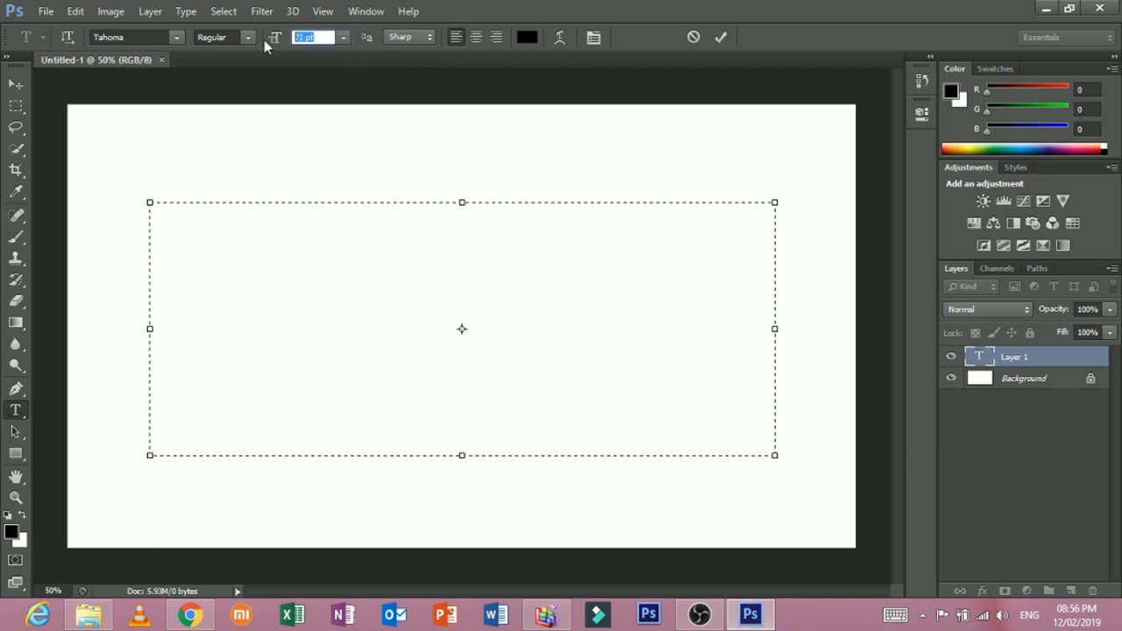
pyautogui.write('100')
pyautogui.press('Return')
pyautogui.write('De')
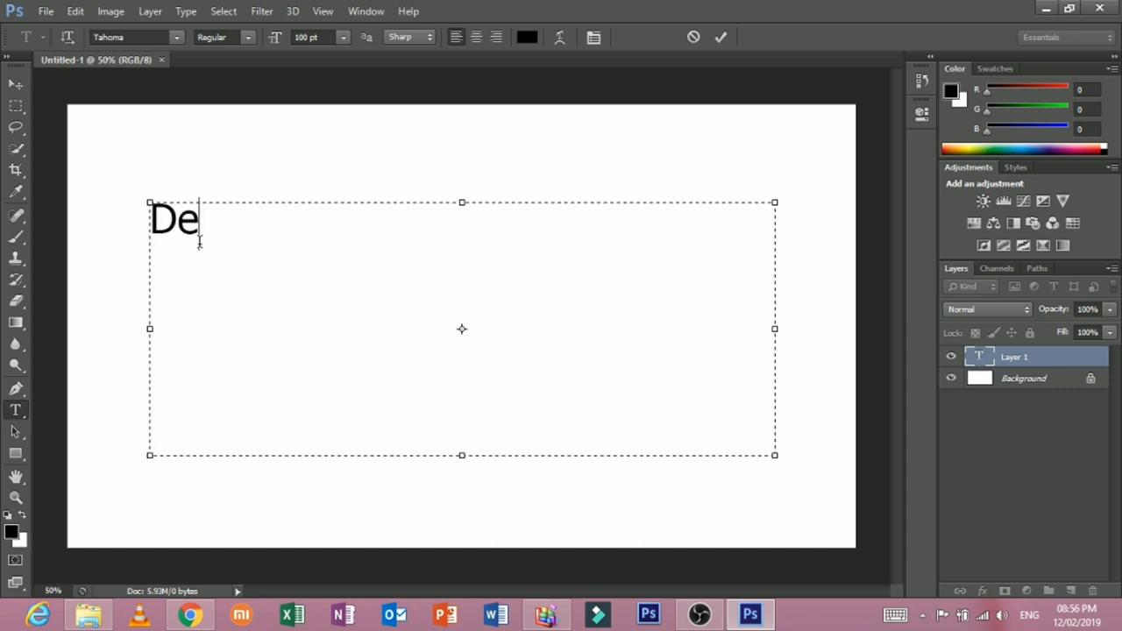
pyautogui.write('tech')
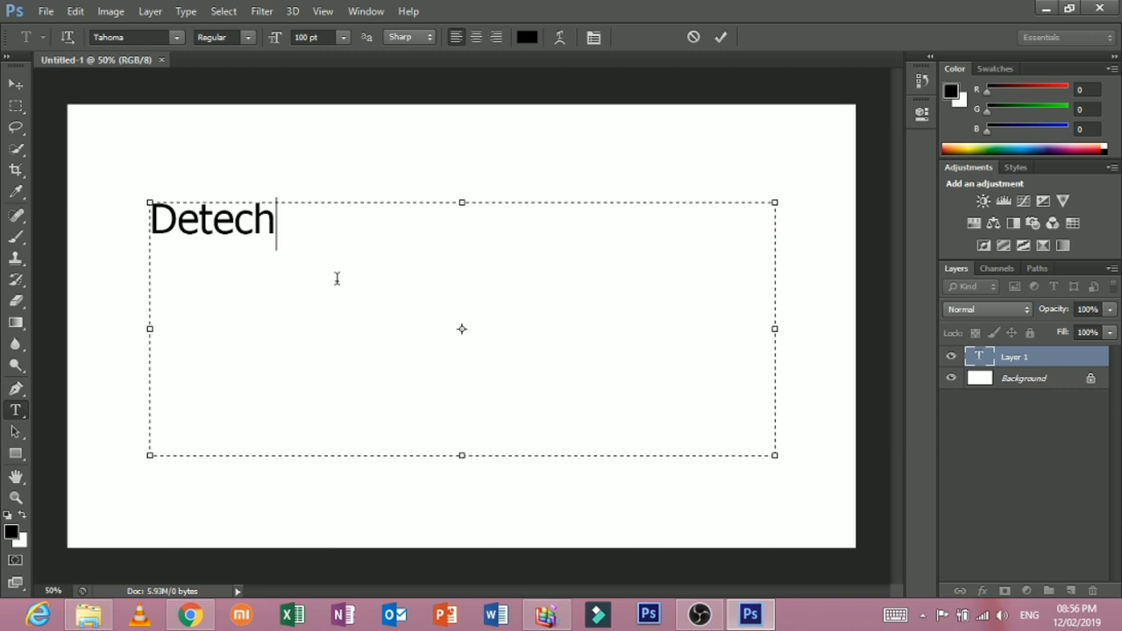
# - Select Detech and raise its font size to 500 pt
pyautogui.moveTo(330, 243); pyautogui.dragTo(10, 199)
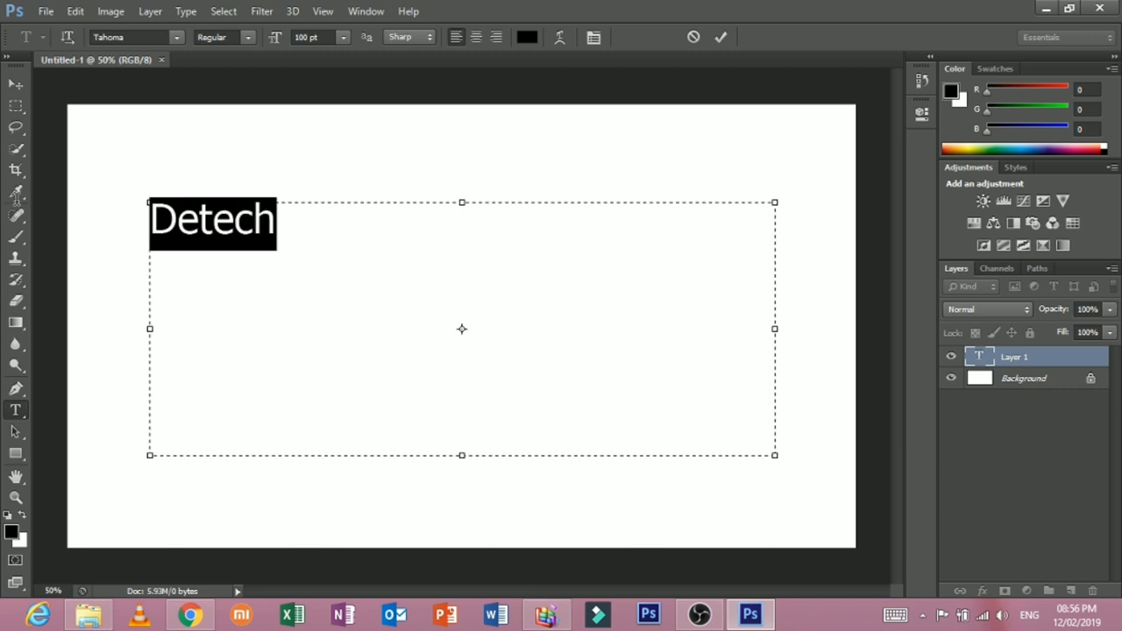
pyautogui.click(327, 35)
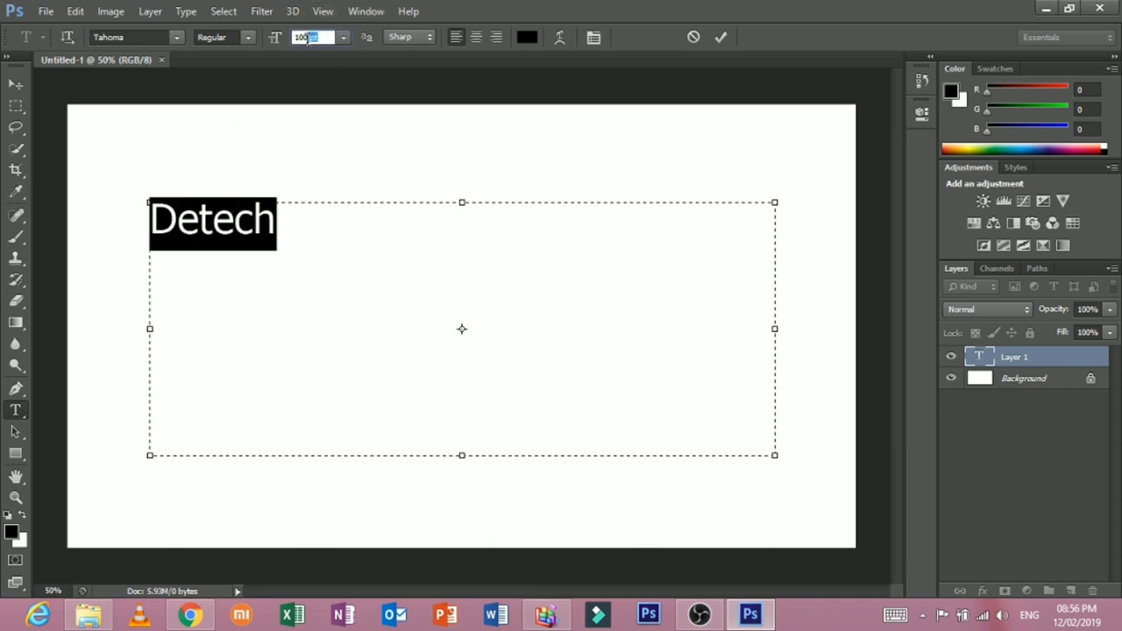
pyautogui.scroll(20, 291, 43)
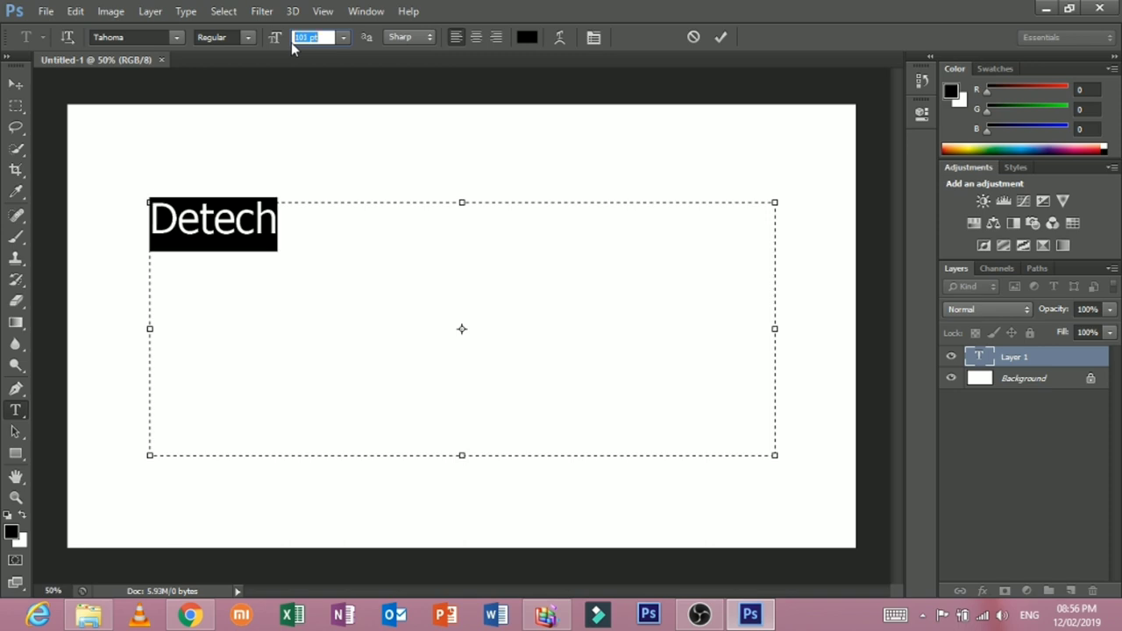
pyautogui.scroll(20, 291, 44)
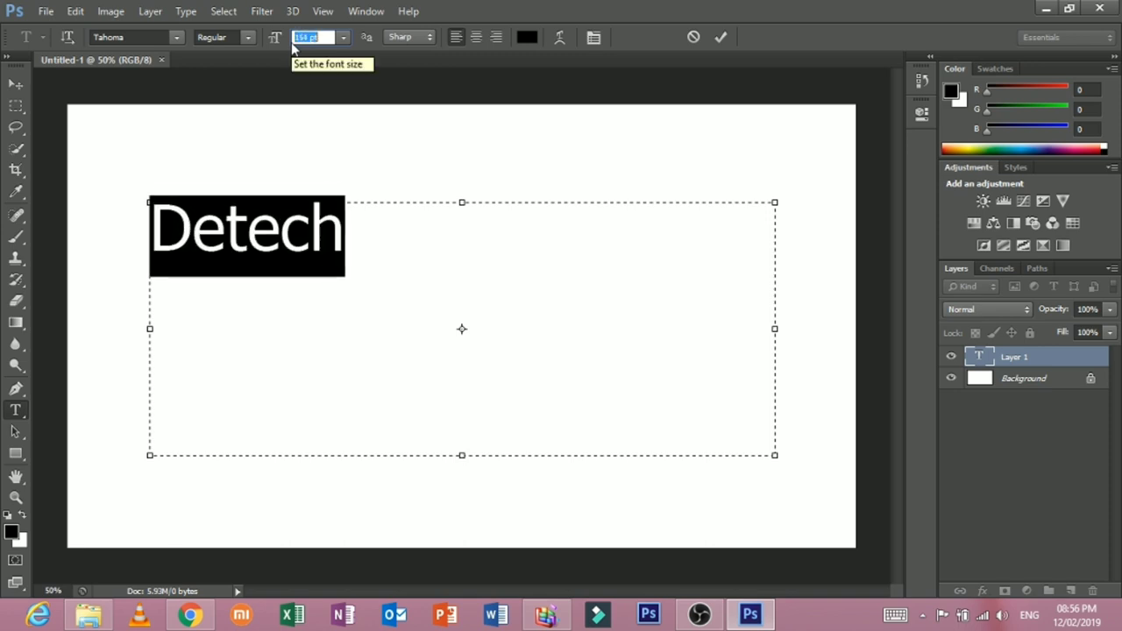
pyautogui.scroll(20, 291, 42)
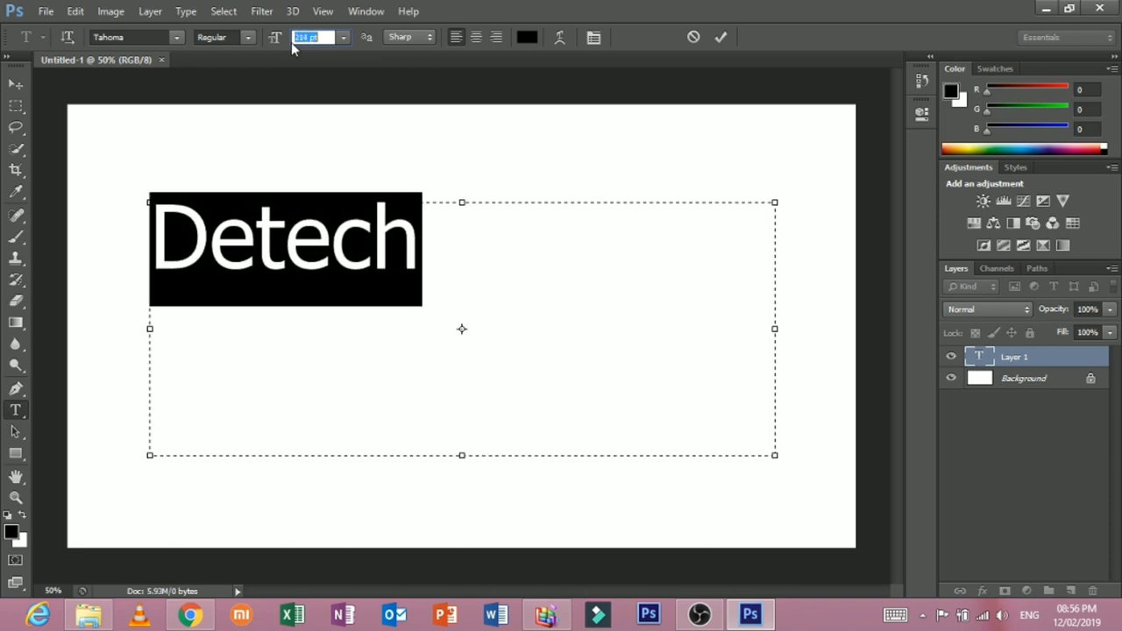
pyautogui.scroll(16, 291, 42)
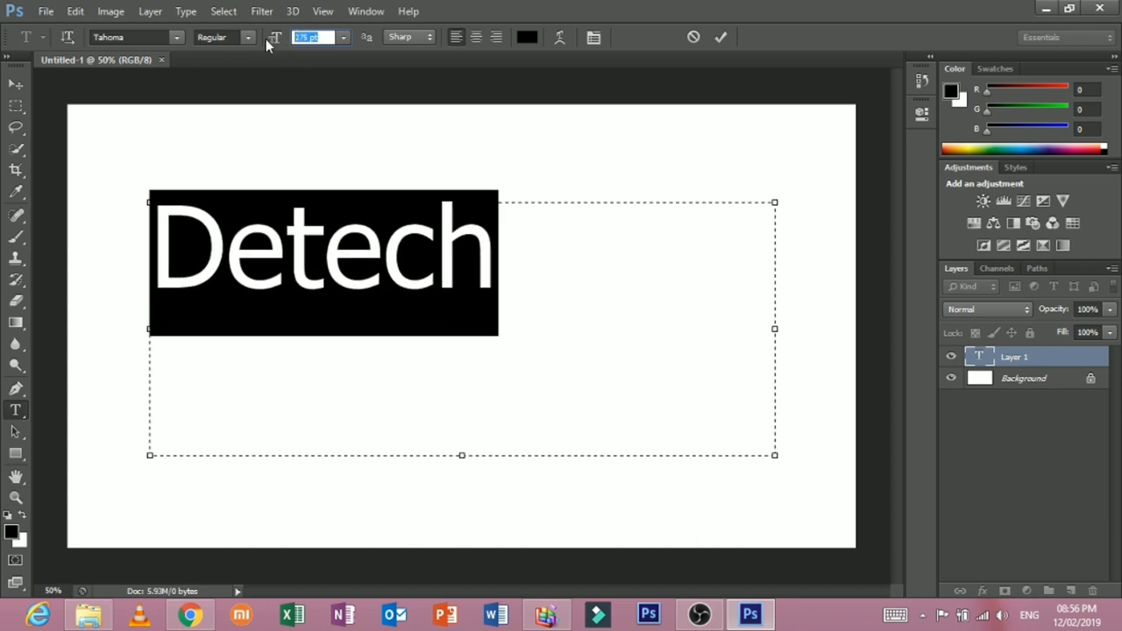
pyautogui.write('500')
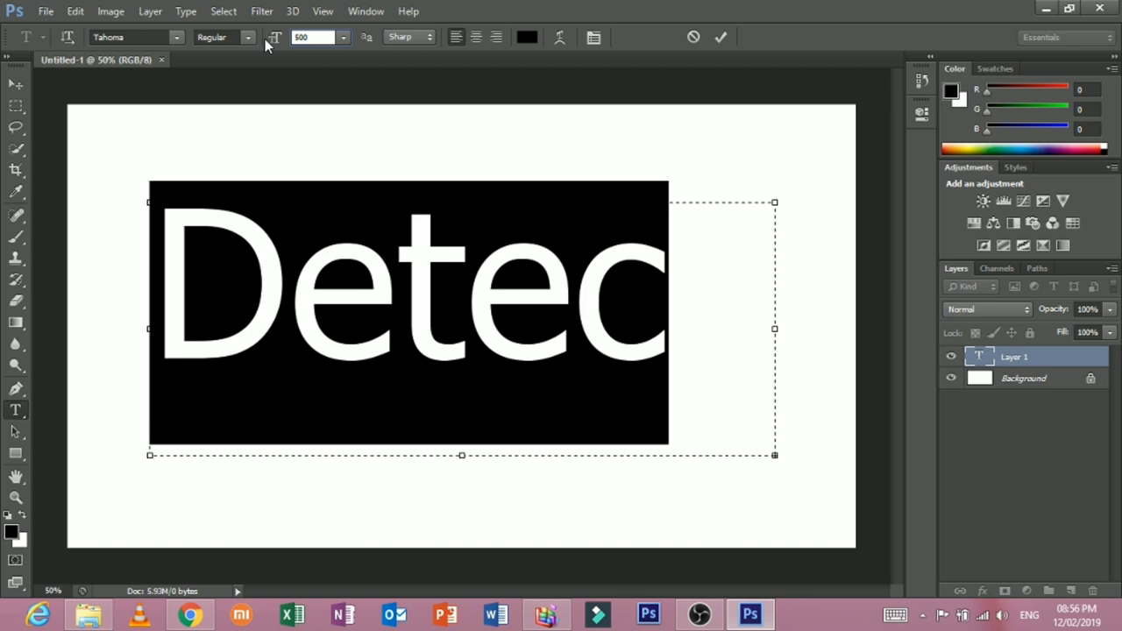
pyautogui.click(351, 344)
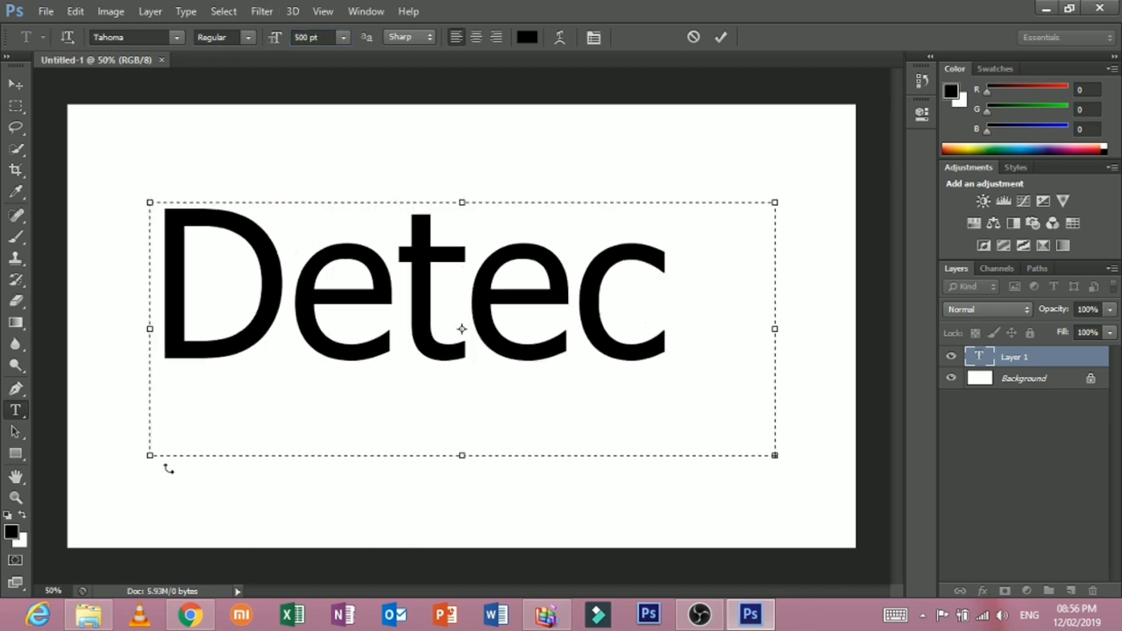
# - Stretch the text box's left and right edges across the canvas so Detech fits
pyautogui.moveTo(149, 458); pyautogui.dragTo(68, 450)
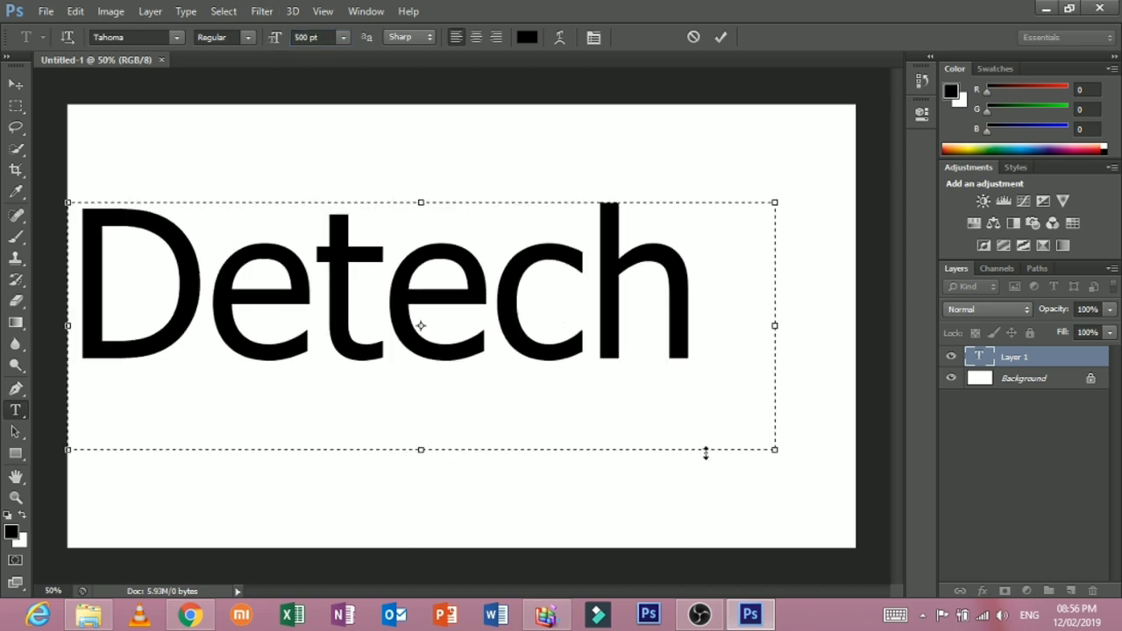
pyautogui.moveTo(779, 456); pyautogui.dragTo(860, 465)
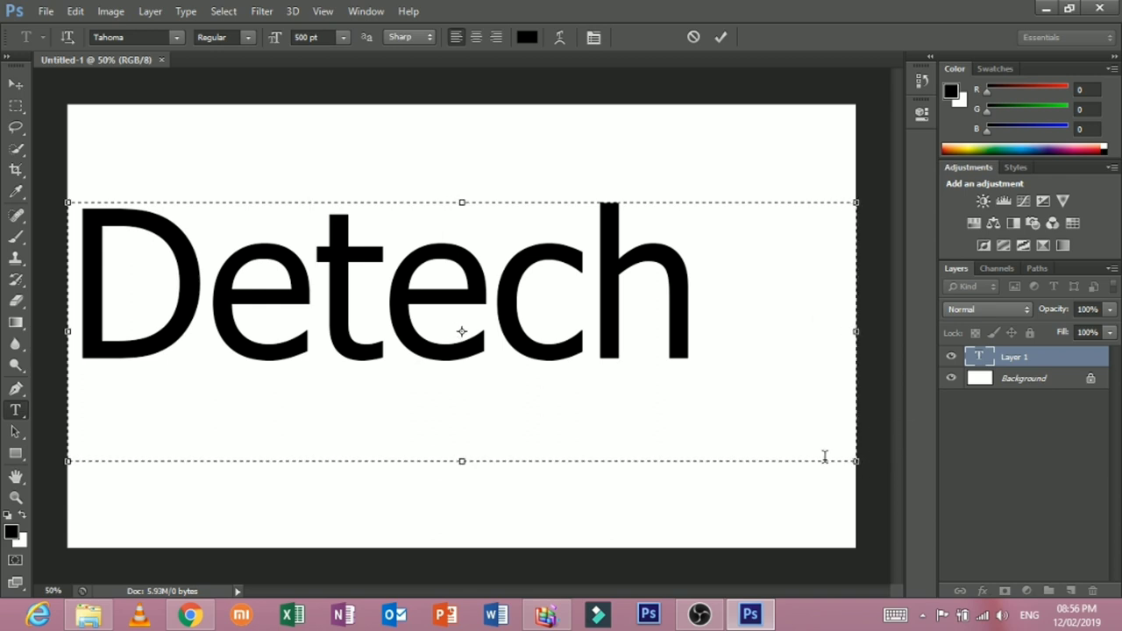
pyautogui.hotkey('ctrl', 'a')
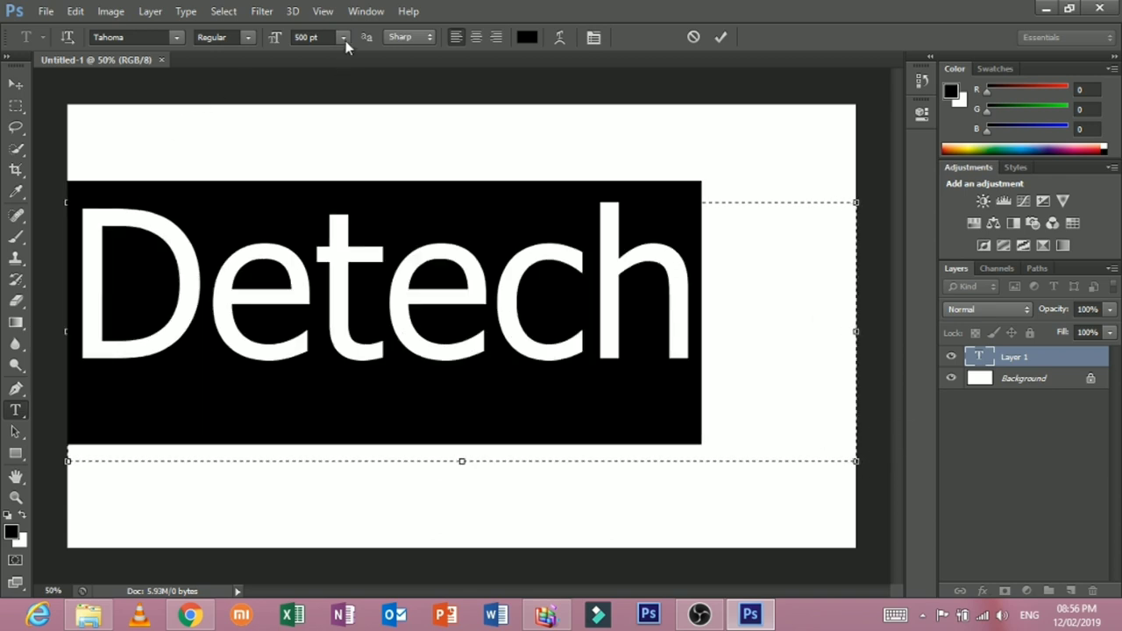
# - Set Detech's font style to Bold and reselect the word
pyautogui.click(246, 37)
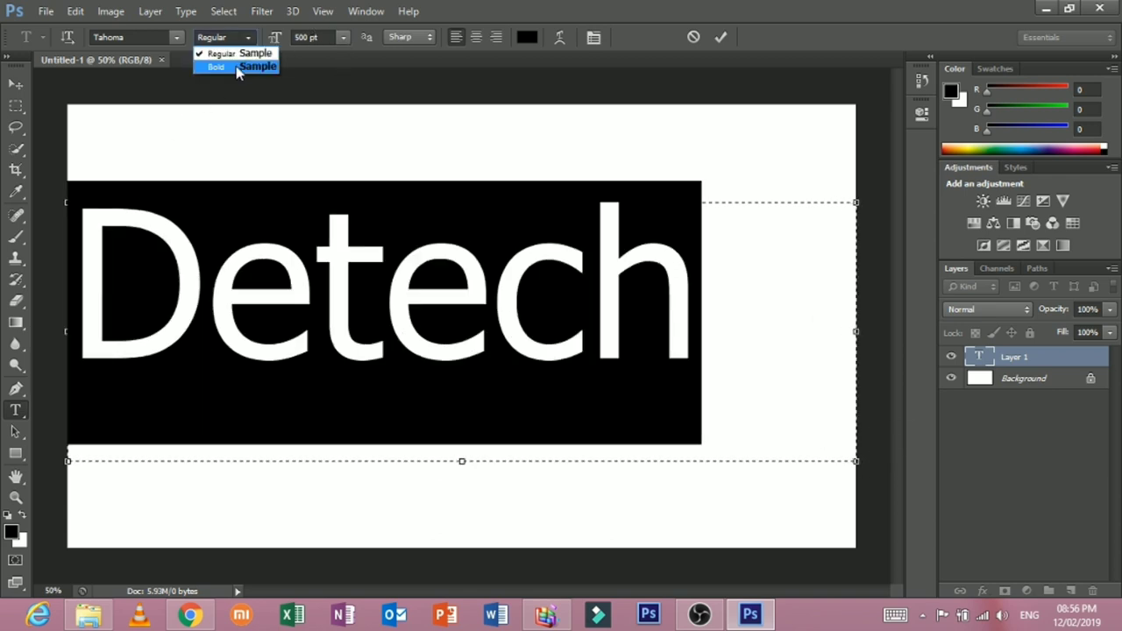
pyautogui.click(237, 67)
pyautogui.click(768, 285)
pyautogui.doubleClick(769, 284)
pyautogui.moveTo(780, 284); pyautogui.dragTo(134, 235)
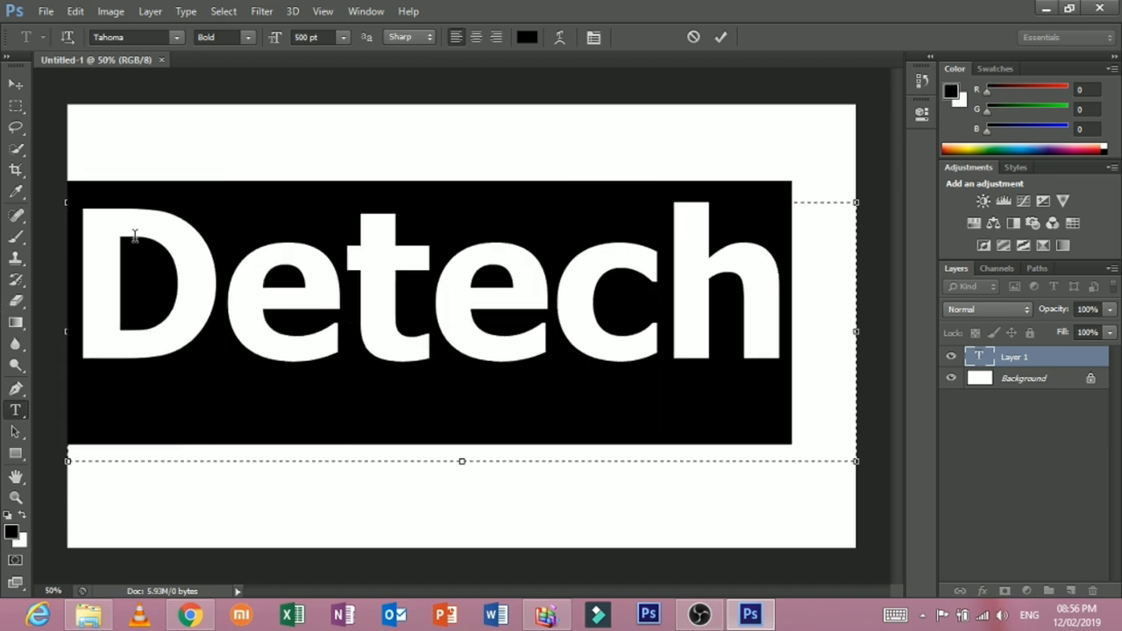
# - Try left and right alignment, then centre Detech within its text box
pyautogui.click(480, 38)
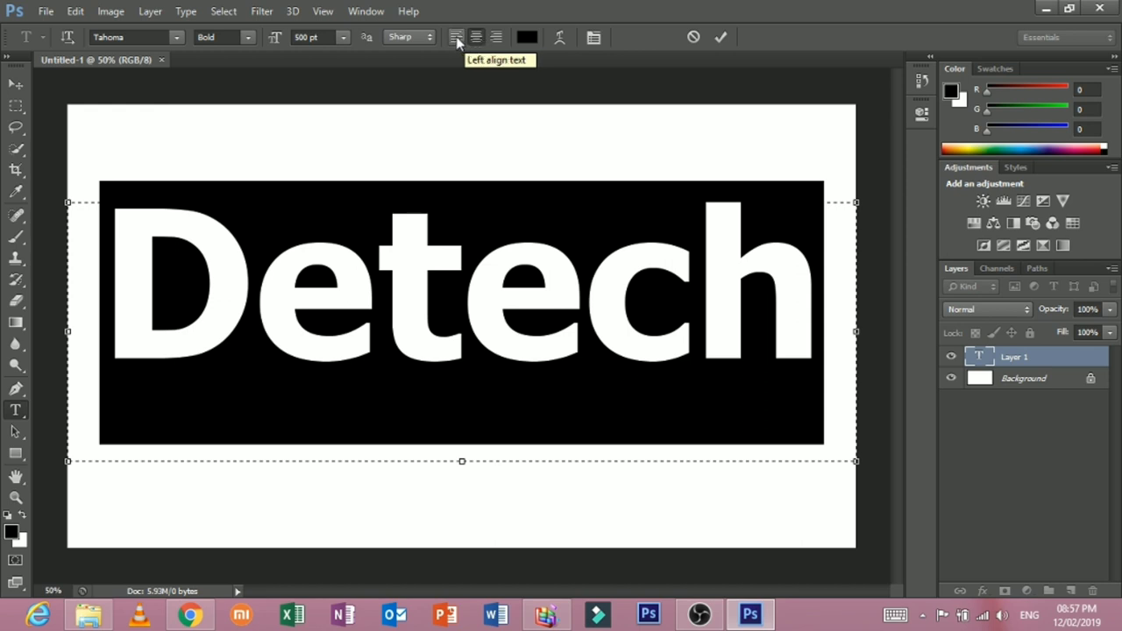
pyautogui.click(457, 43)
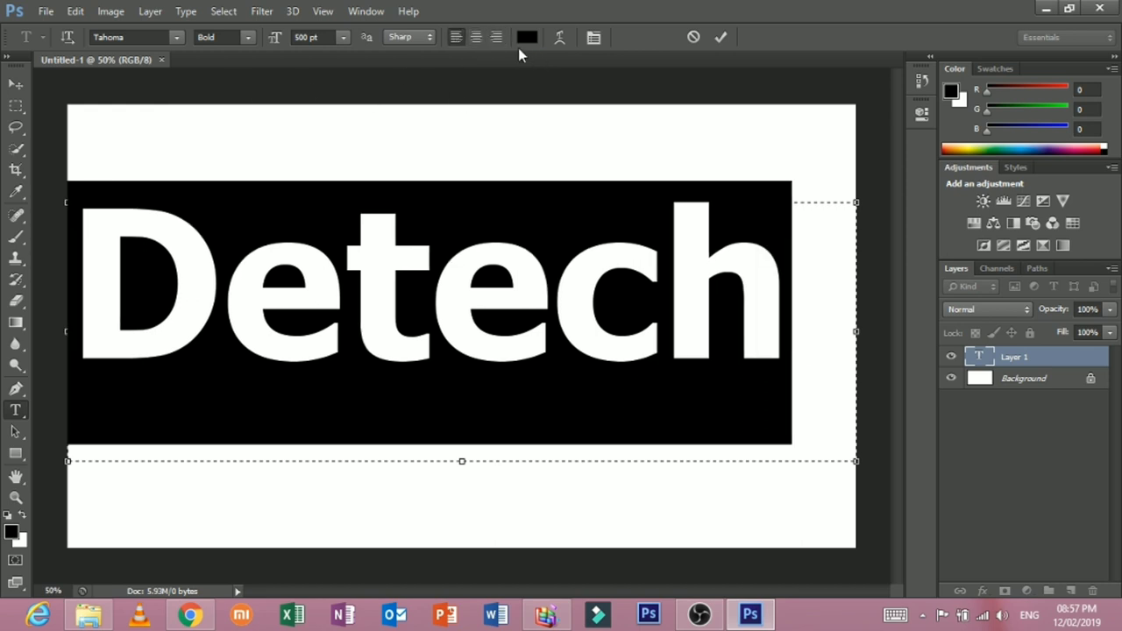
pyautogui.click(495, 38)
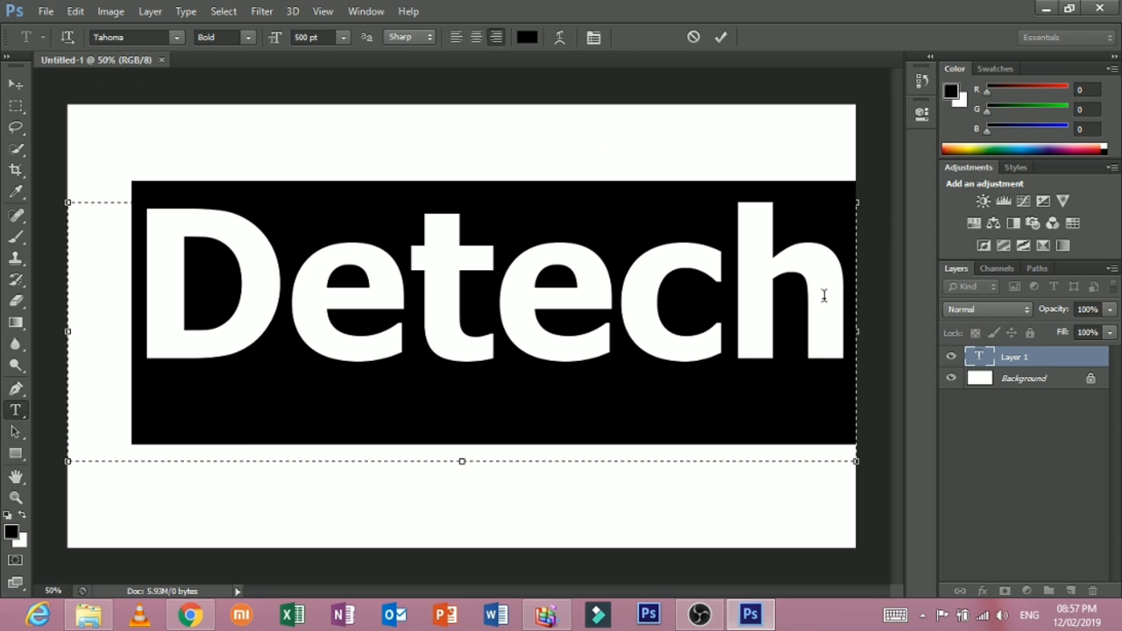
pyautogui.click(476, 37)
pyautogui.click(545, 300)
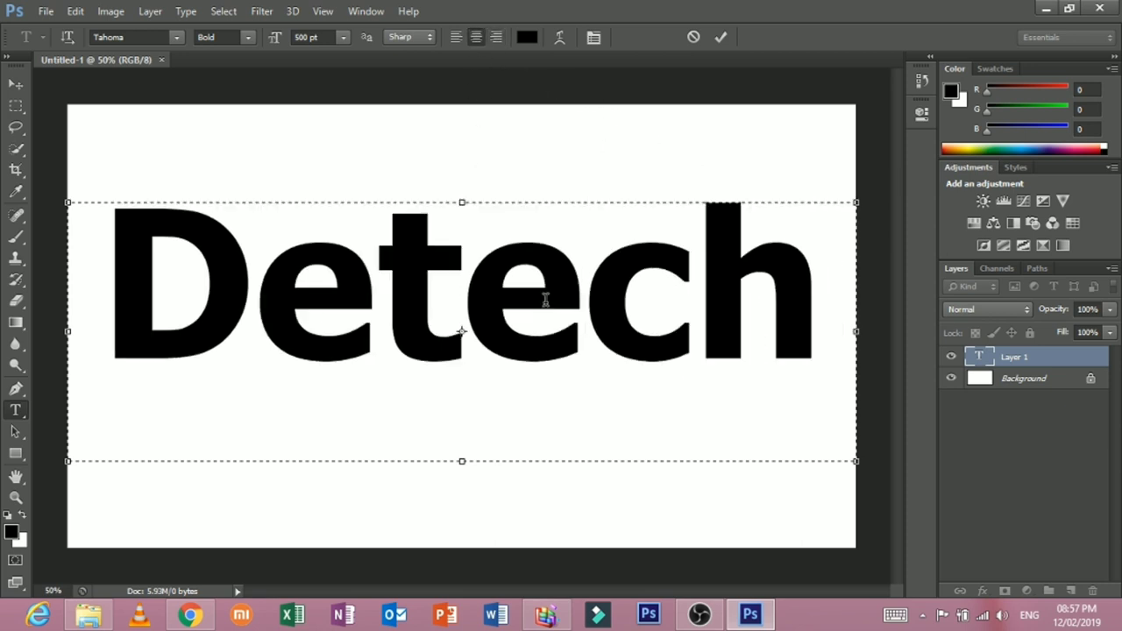
pyautogui.moveTo(817, 322); pyautogui.dragTo(96, 322)
pyautogui.click(483, 278)
pyautogui.hotkey('ctrl', 'a')
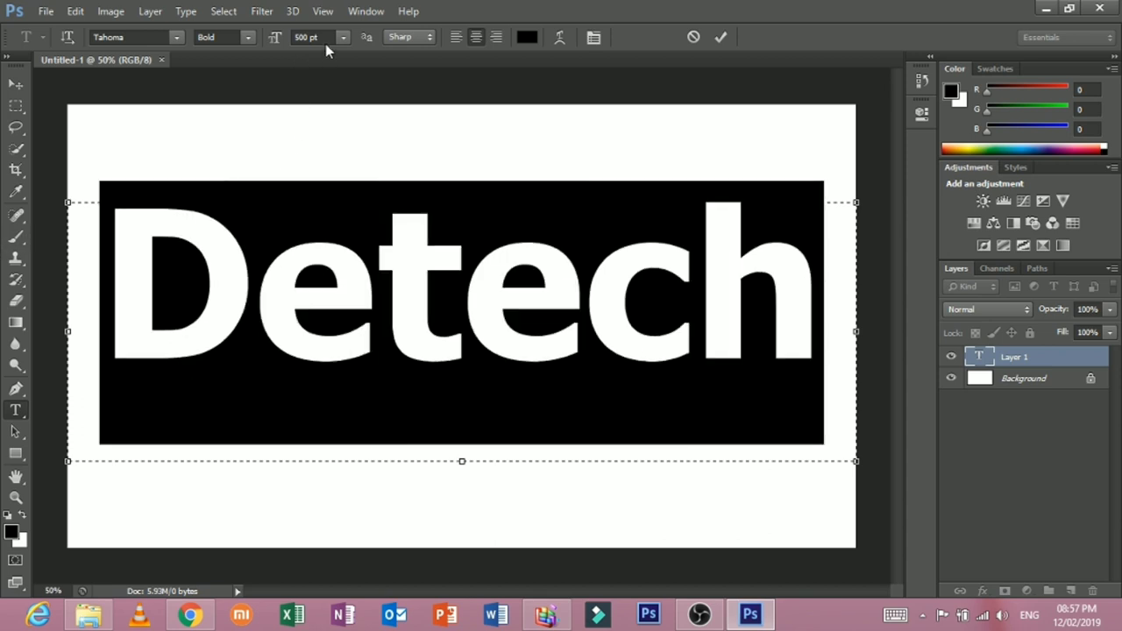
# - Reduce Detech's font size to 400 pt
pyautogui.click(308, 37)
pyautogui.write('400')
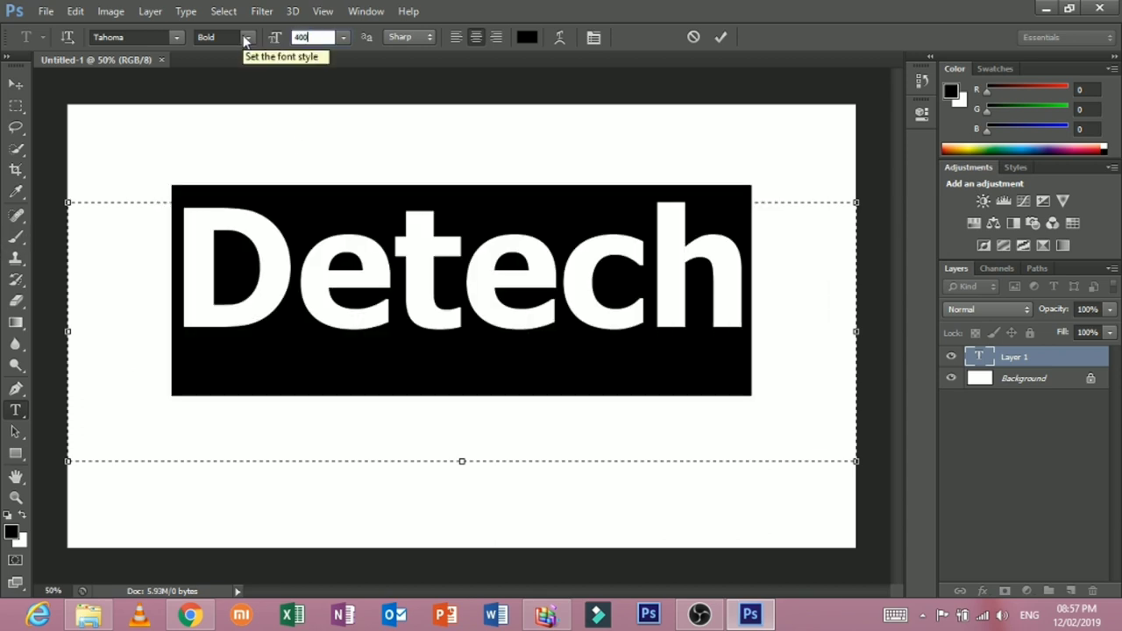
pyautogui.press('Return')
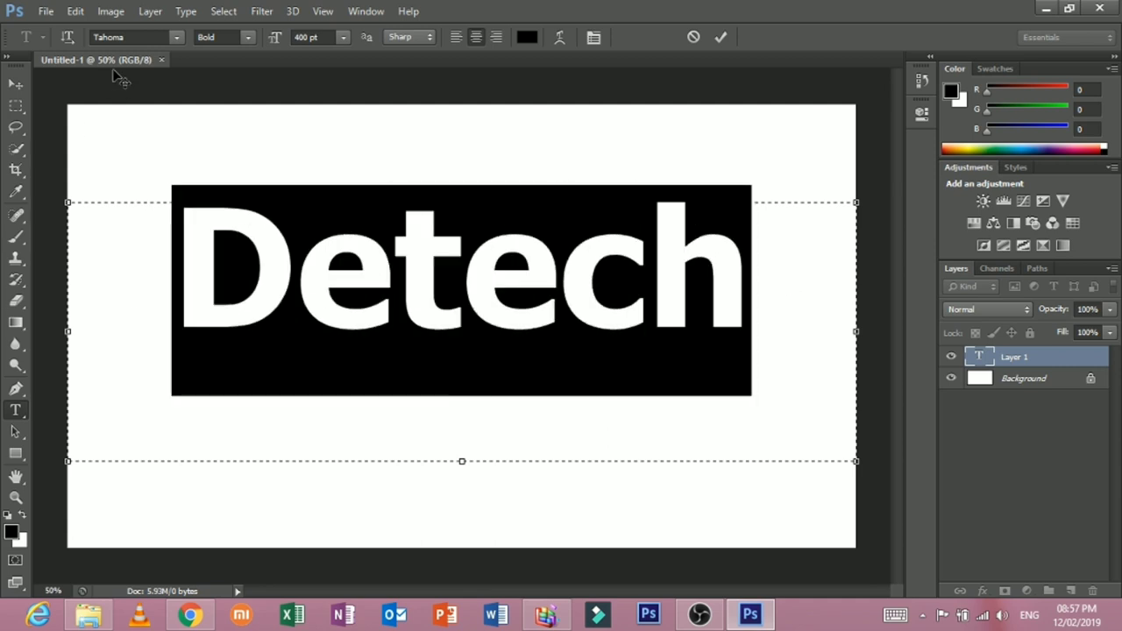
# - Preview Detech in a run of font families until a program error appears
pyautogui.click(179, 41)
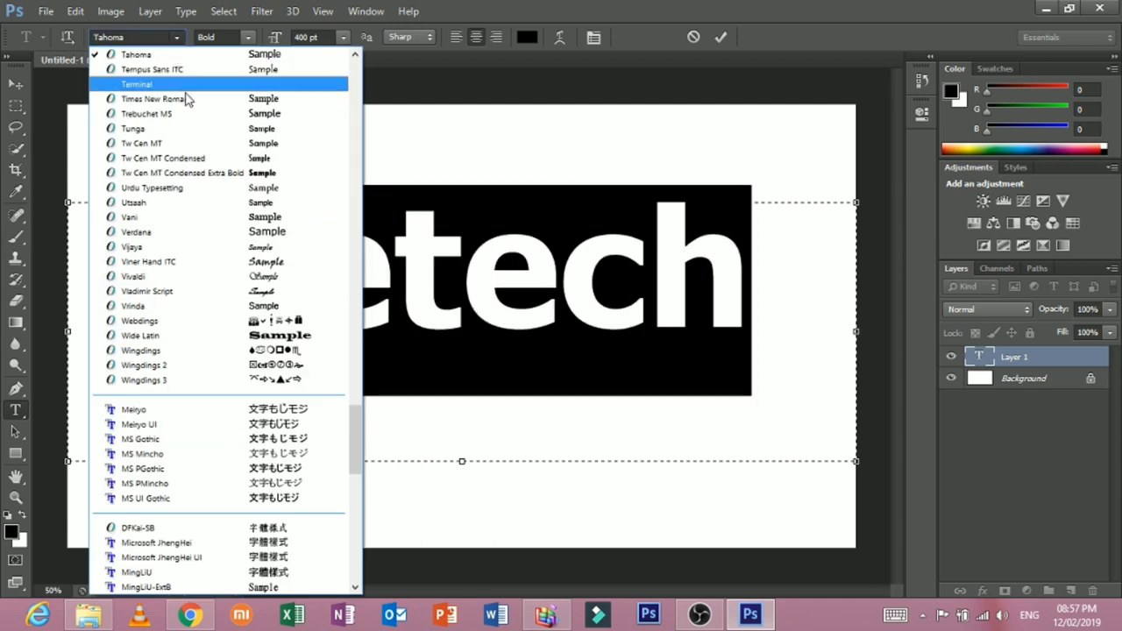
pyautogui.click(283, 220)
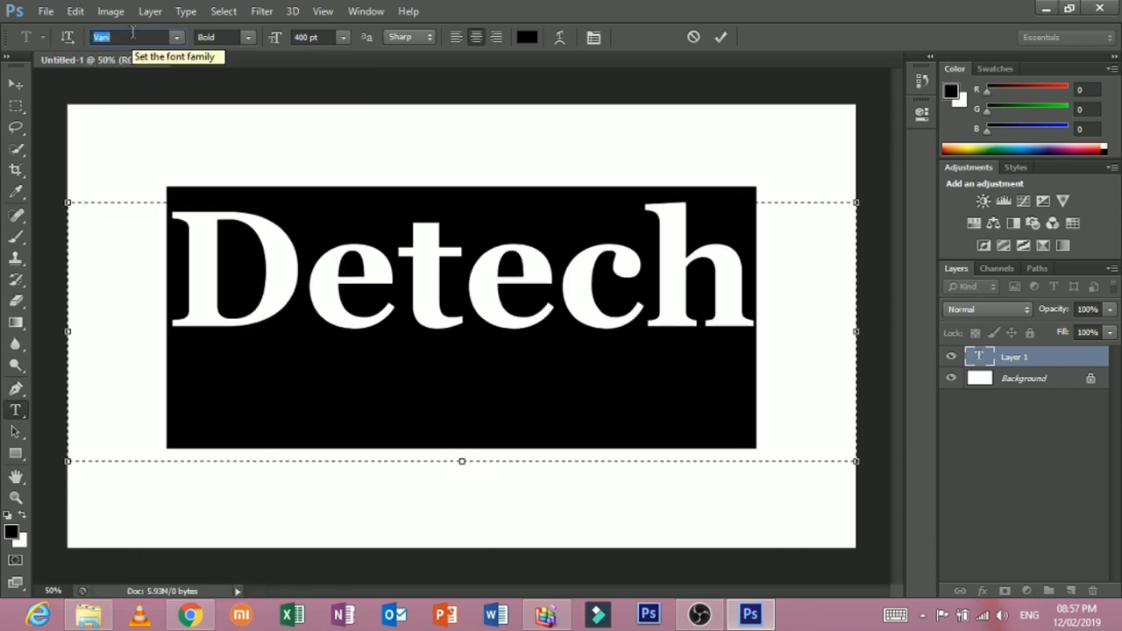
pyautogui.press('Down')
pyautogui.press('Down')
pyautogui.press('Down')
pyautogui.press('Down')
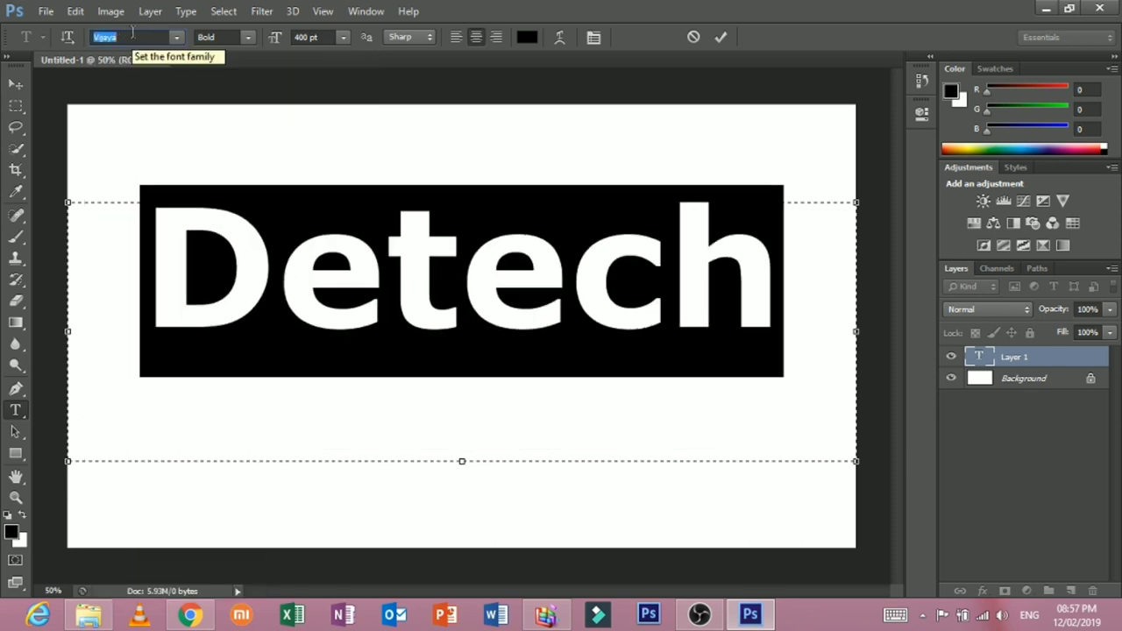
pyautogui.press('Down')
pyautogui.press('Down')
pyautogui.press('Down')
pyautogui.press('Up')
pyautogui.press('Down')
pyautogui.press('Down')
pyautogui.press('Down')
pyautogui.press('Down')
pyautogui.press('Down')
pyautogui.press('Down')
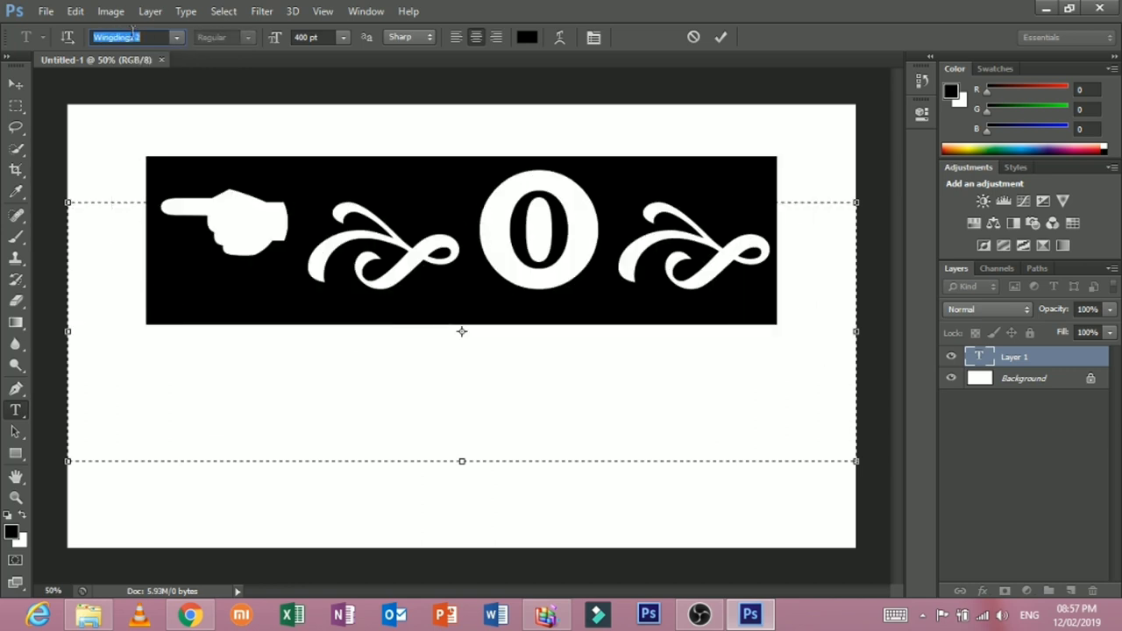
pyautogui.press('Down')
pyautogui.press('Down')
pyautogui.press('Down')
pyautogui.press('Down')
pyautogui.press('Down')
pyautogui.press('Down')
pyautogui.press('Down')
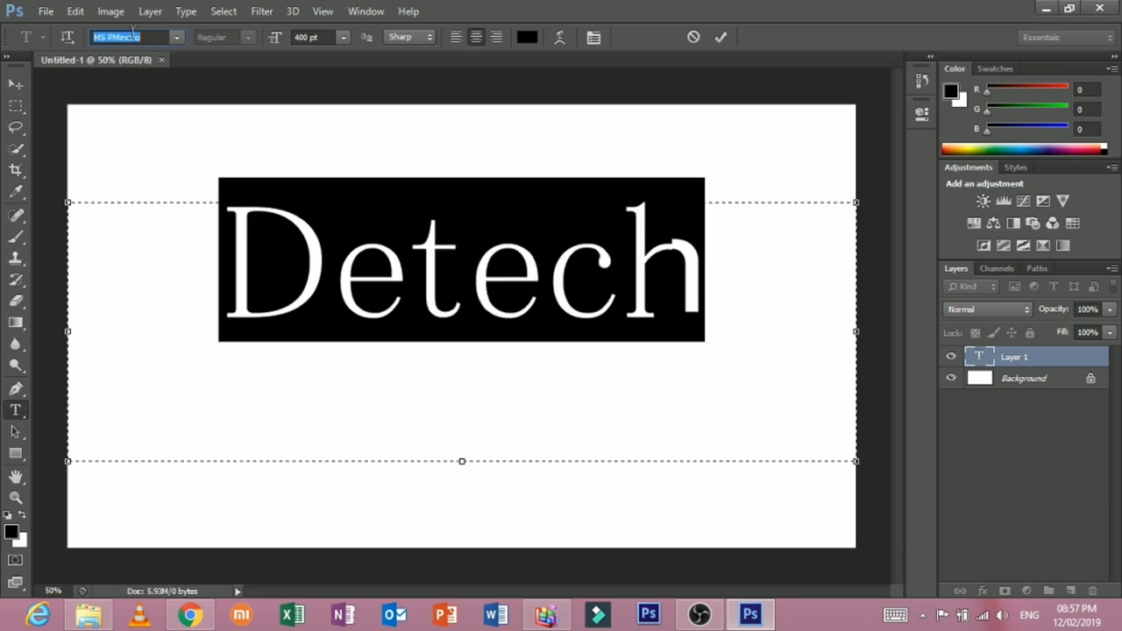
pyautogui.press('Down')
pyautogui.press('Down')
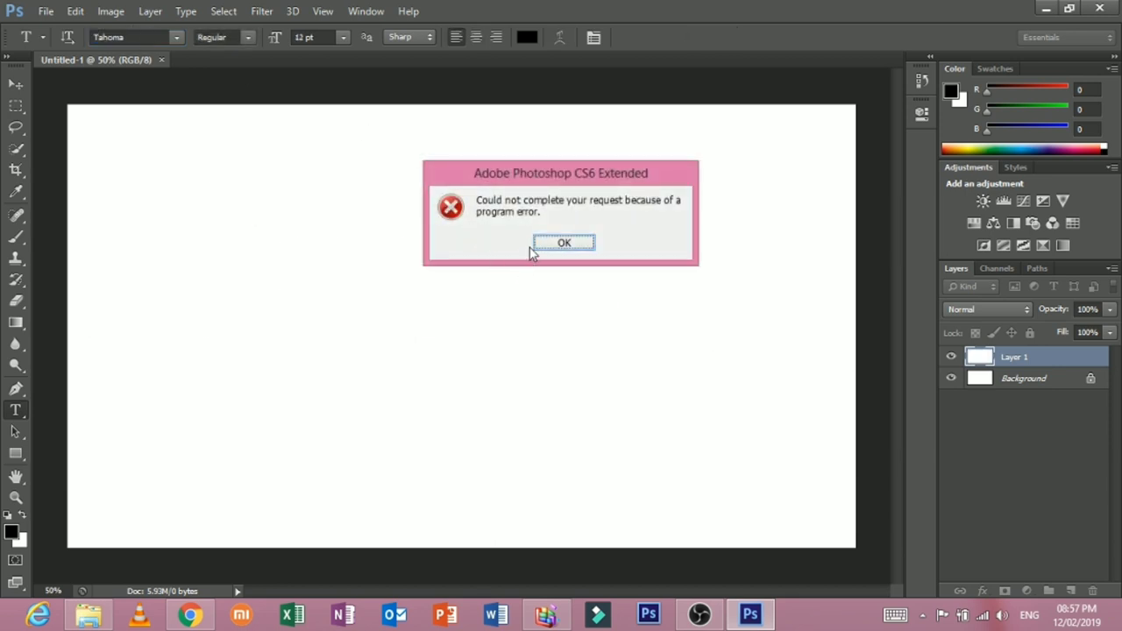
# - Dismiss the error, draw a new text box and type 'Detech' at 72 pt
pyautogui.click(552, 244)
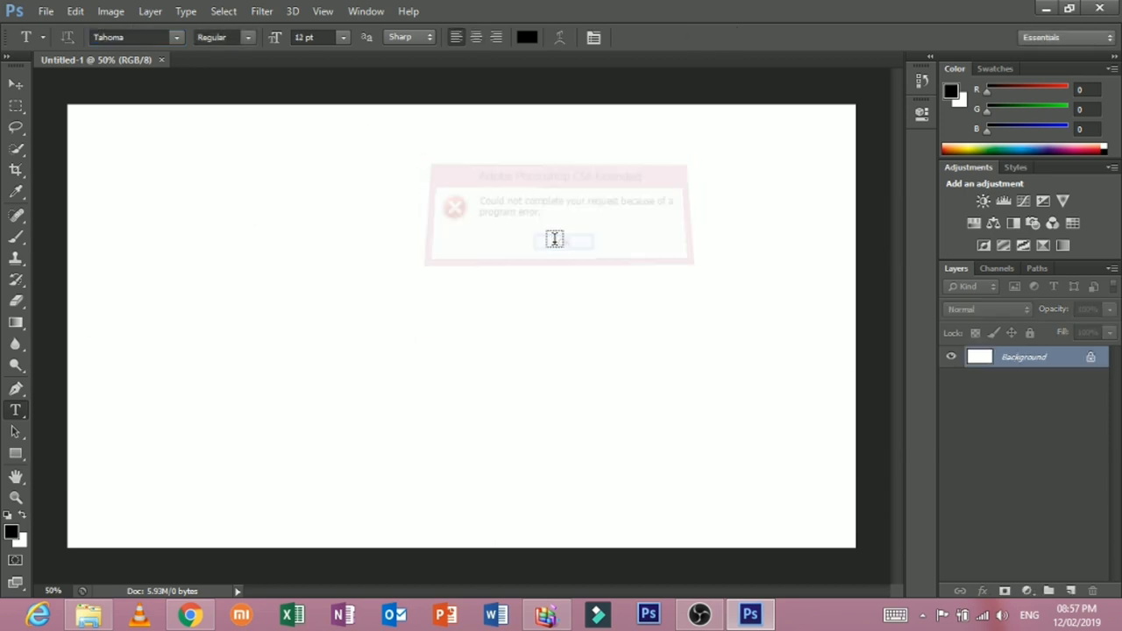
pyautogui.click(920, 81)
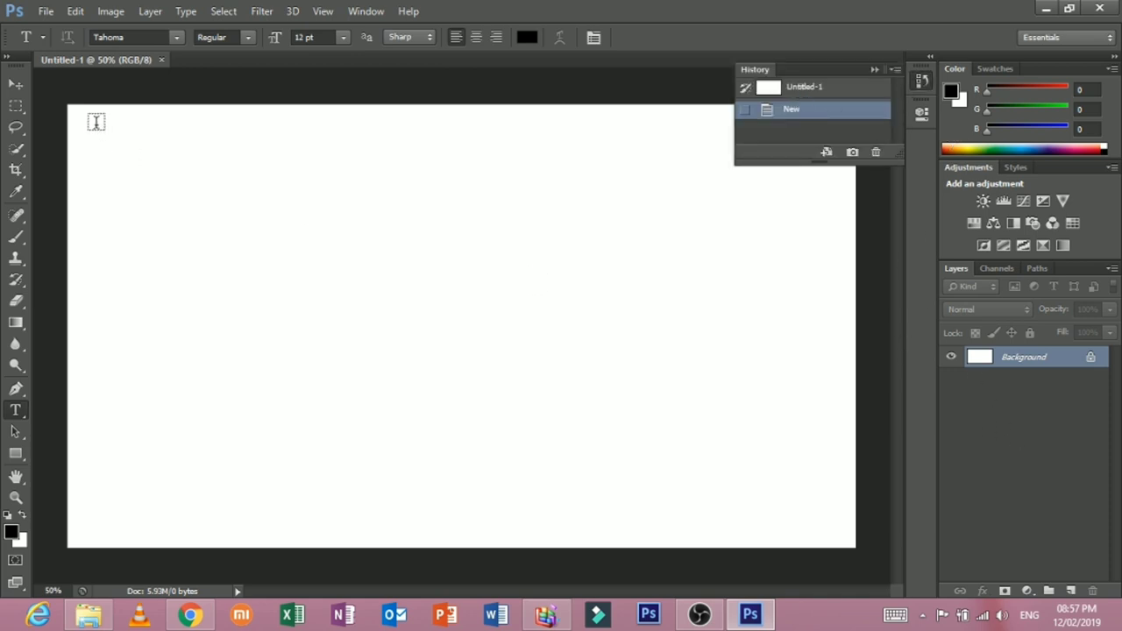
pyautogui.moveTo(196, 278); pyautogui.dragTo(782, 453)
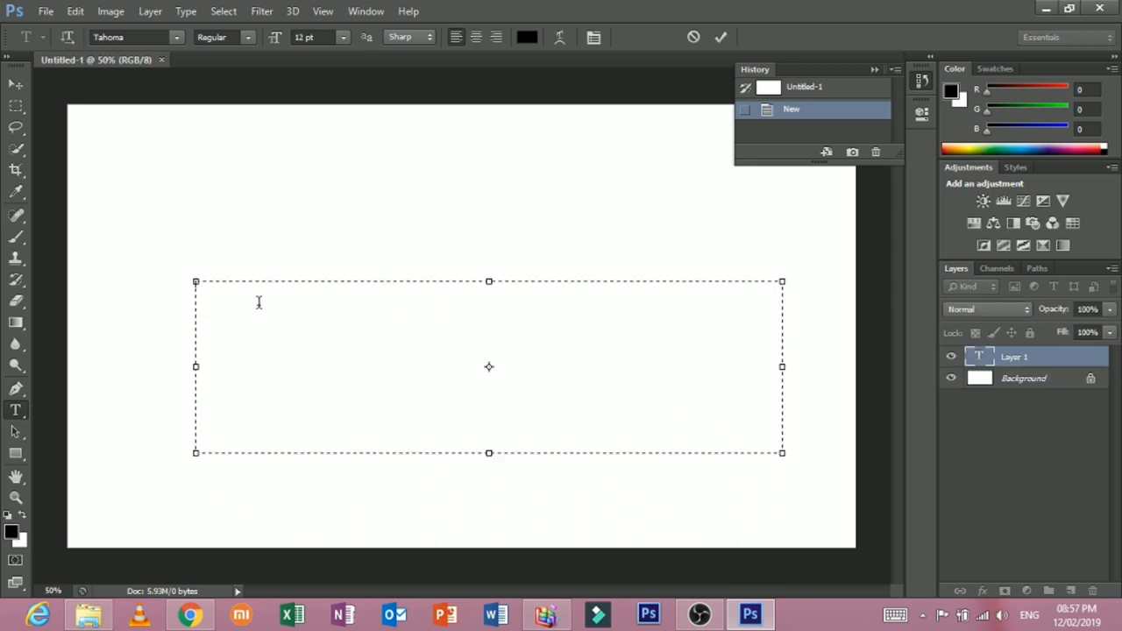
pyautogui.click(309, 37)
pyautogui.click(344, 38)
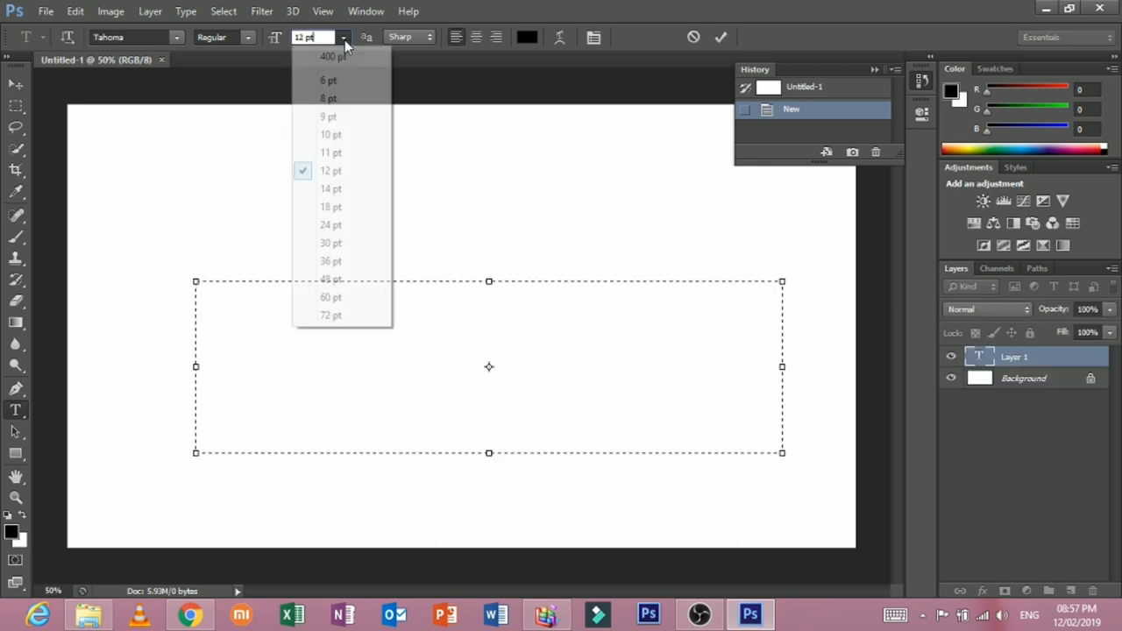
pyautogui.click(332, 315)
pyautogui.write('D')
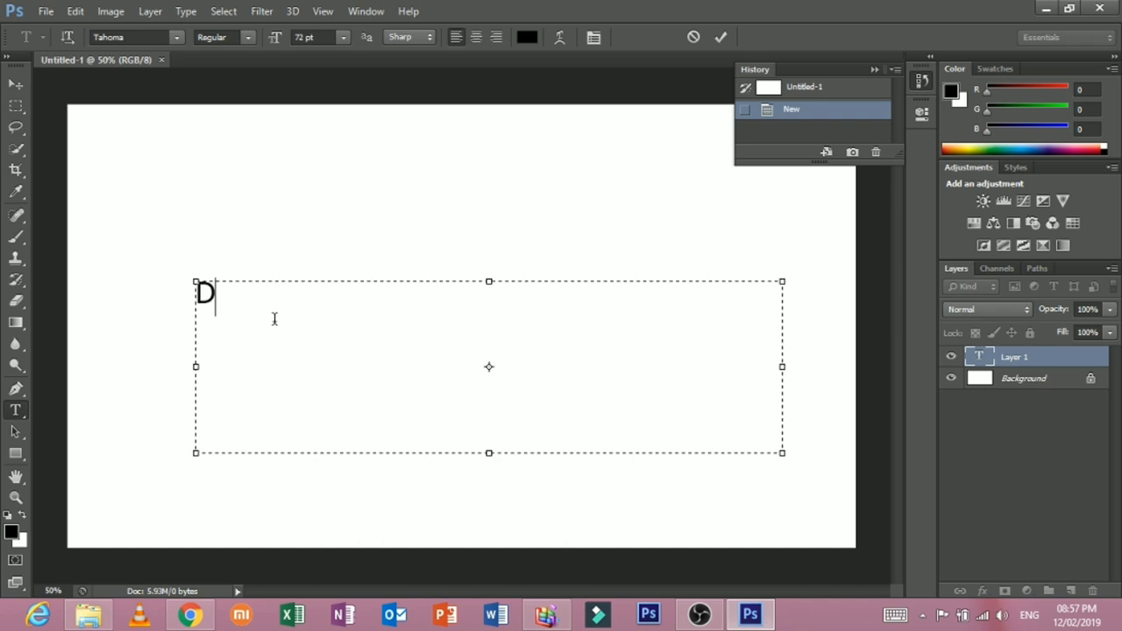
pyautogui.write('etech')
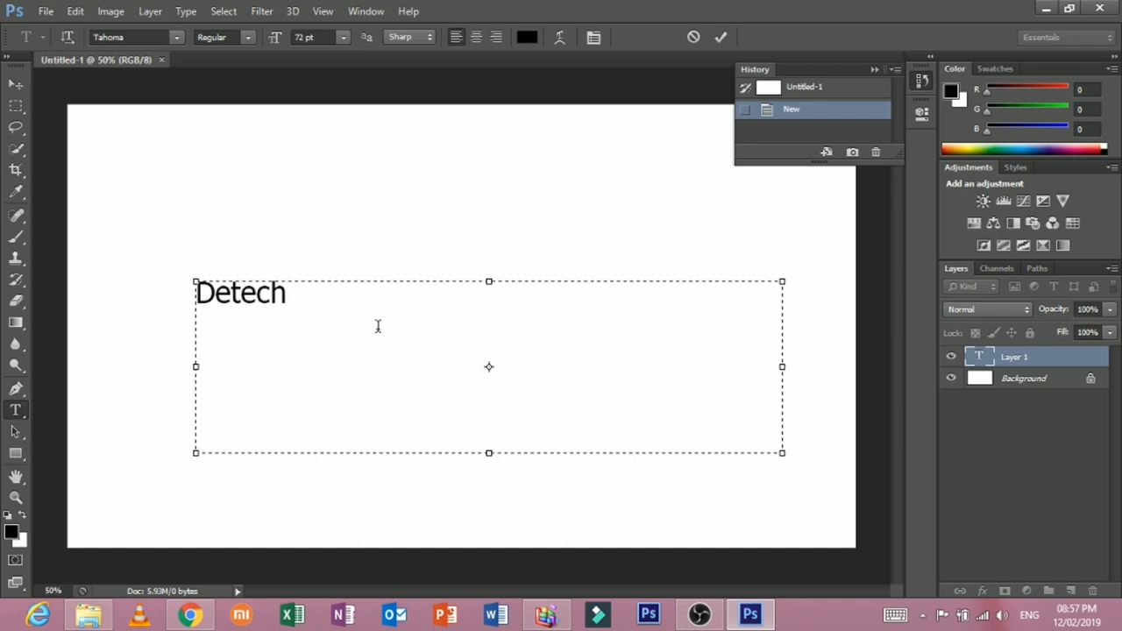
# - Set Detech to 400 pt and move it up toward the canvas centre
pyautogui.moveTo(378, 326); pyautogui.dragTo(68, 280)
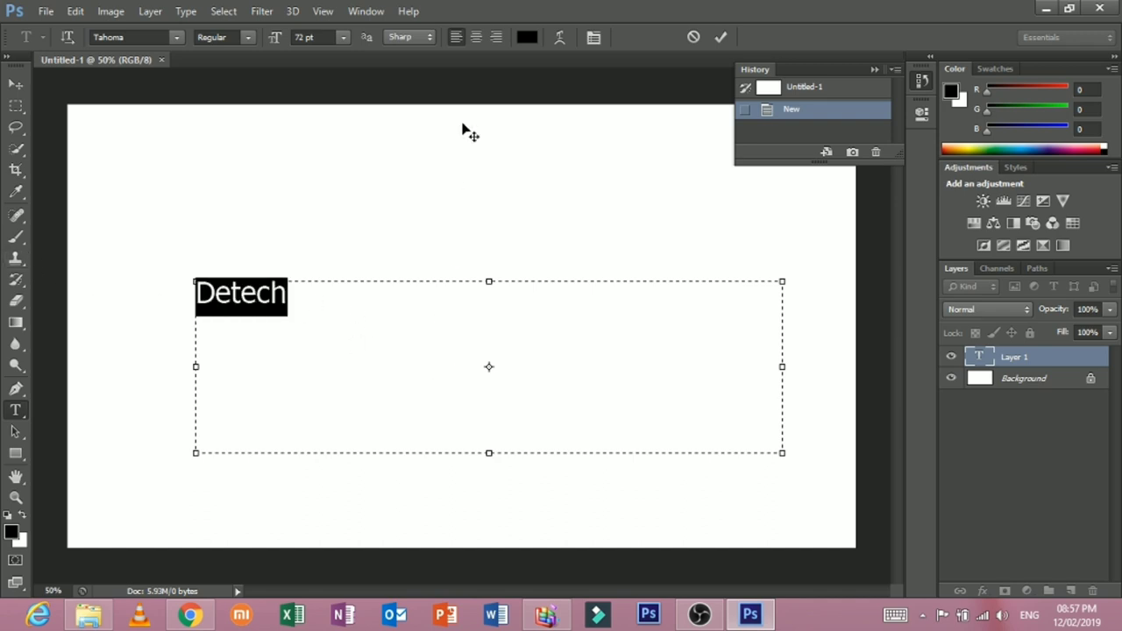
pyautogui.click(312, 32)
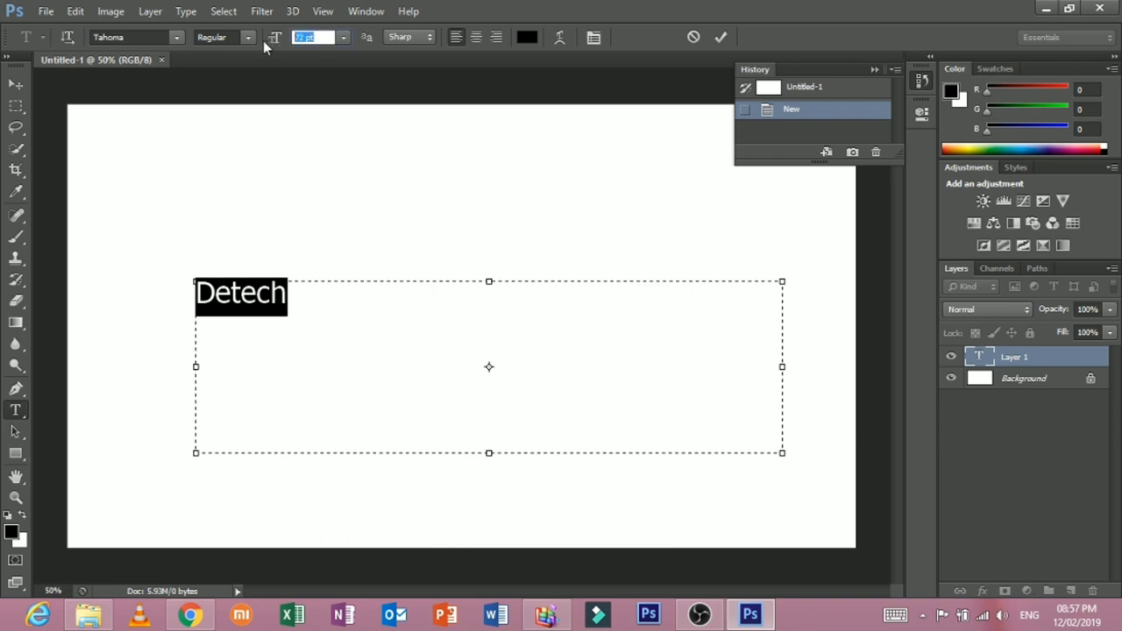
pyautogui.write('400')
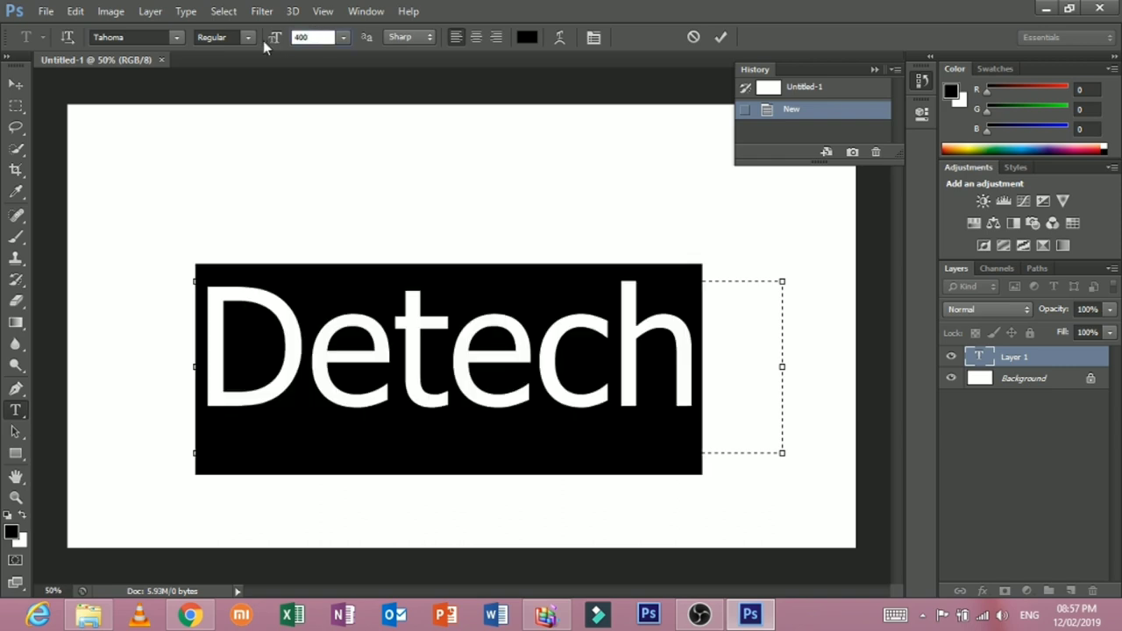
pyautogui.click(16, 83)
pyautogui.moveTo(371, 368); pyautogui.dragTo(368, 321)
# - Reopen the Detech text, select it all and make it Bold
pyautogui.doubleClick(980, 362)
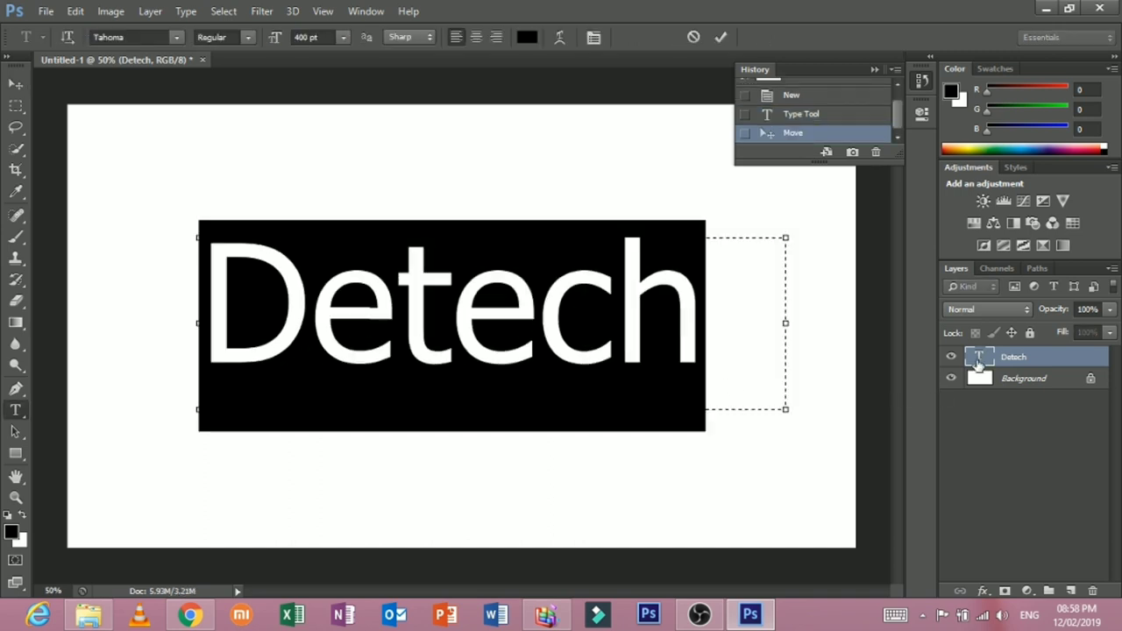
pyautogui.click(535, 278)
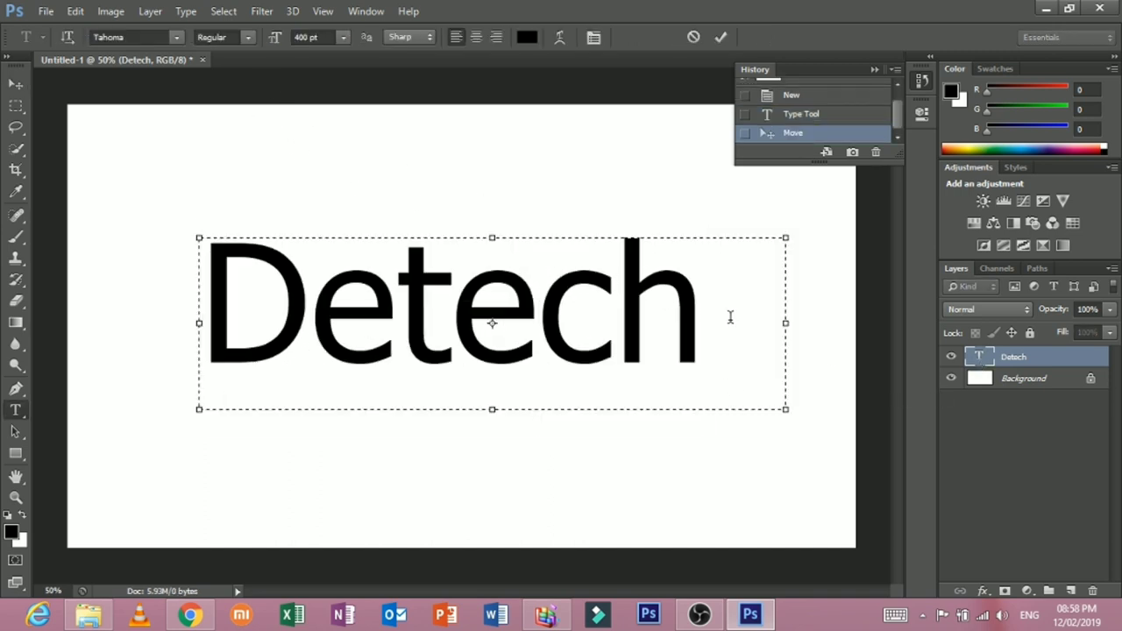
pyautogui.moveTo(728, 315); pyautogui.dragTo(2, 206)
pyautogui.click(249, 37)
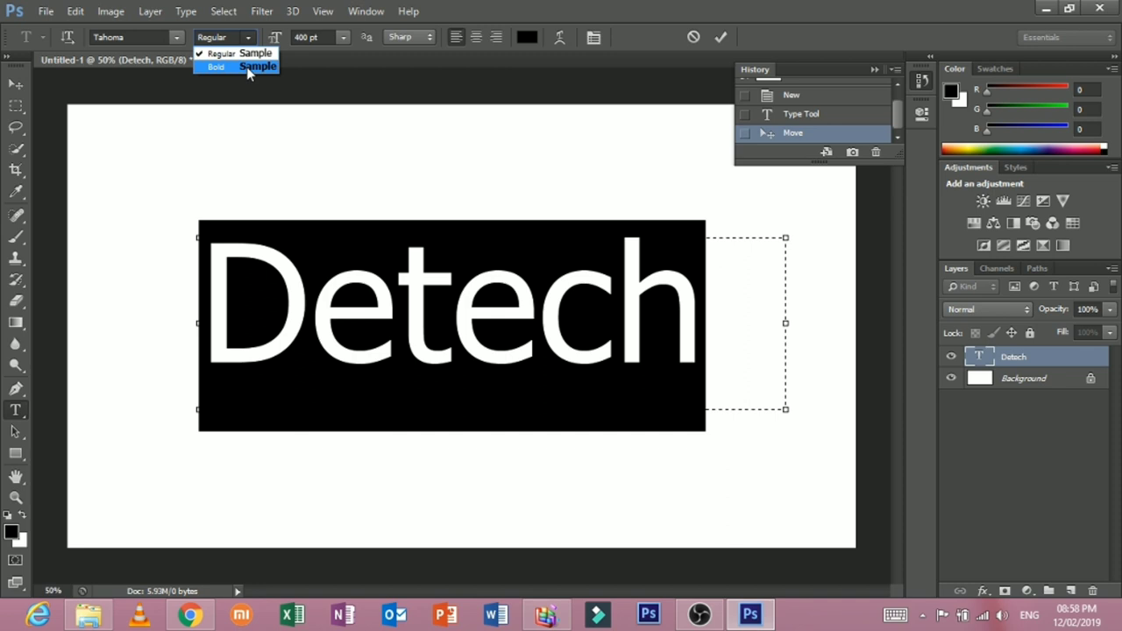
pyautogui.click(247, 67)
pyautogui.click(925, 78)
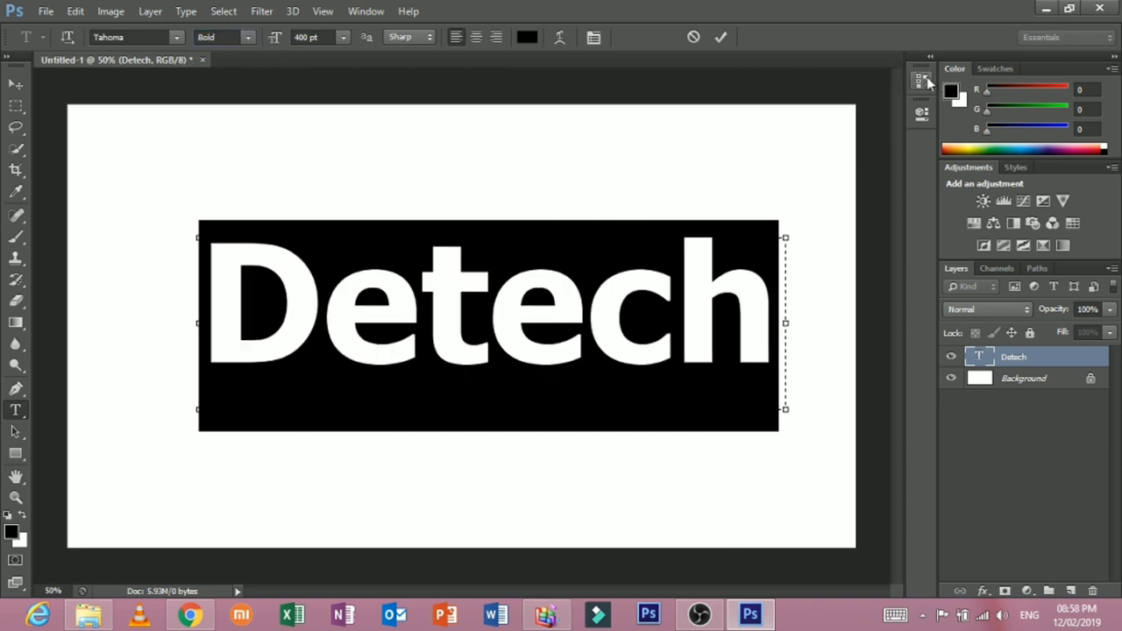
# - Try bright and darker reds for Detech in the Text Color picker
pyautogui.click(526, 36)
pyautogui.click(557, 149)
pyautogui.moveTo(503, 333)
pyautogui.mouseDown()
pyautogui.moveTo(553, 183)
pyautogui.moveTo(552, 220)
pyautogui.moveTo(608, 148)
pyautogui.mouseUp()
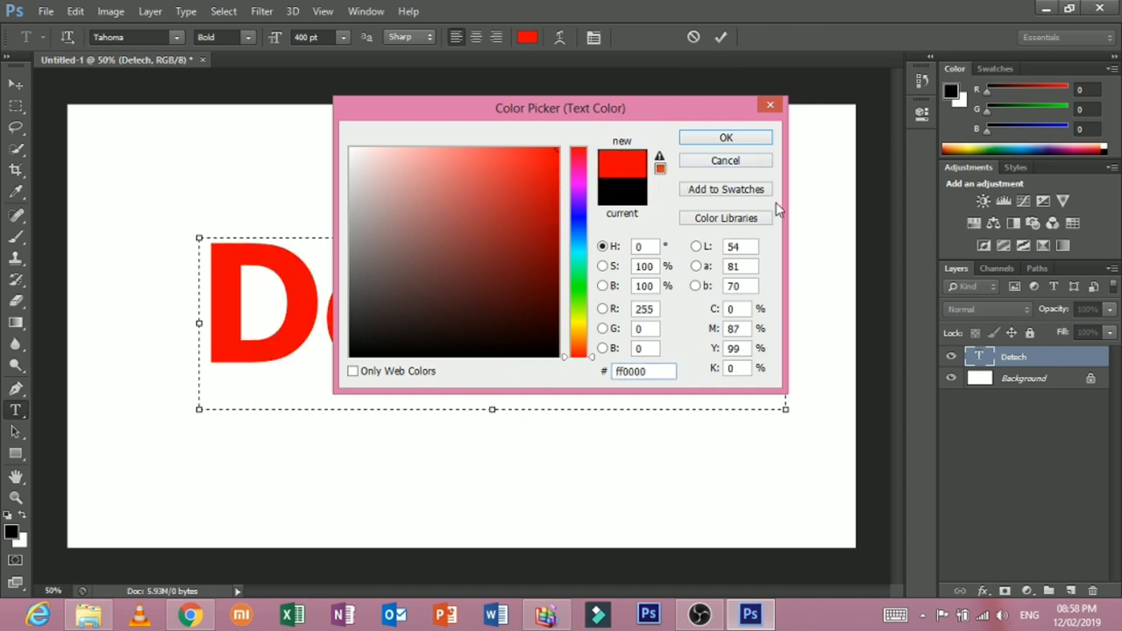
# - Compare PANTONE library colours, settling on PANTONE Bright Orange C
pyautogui.click(759, 219)
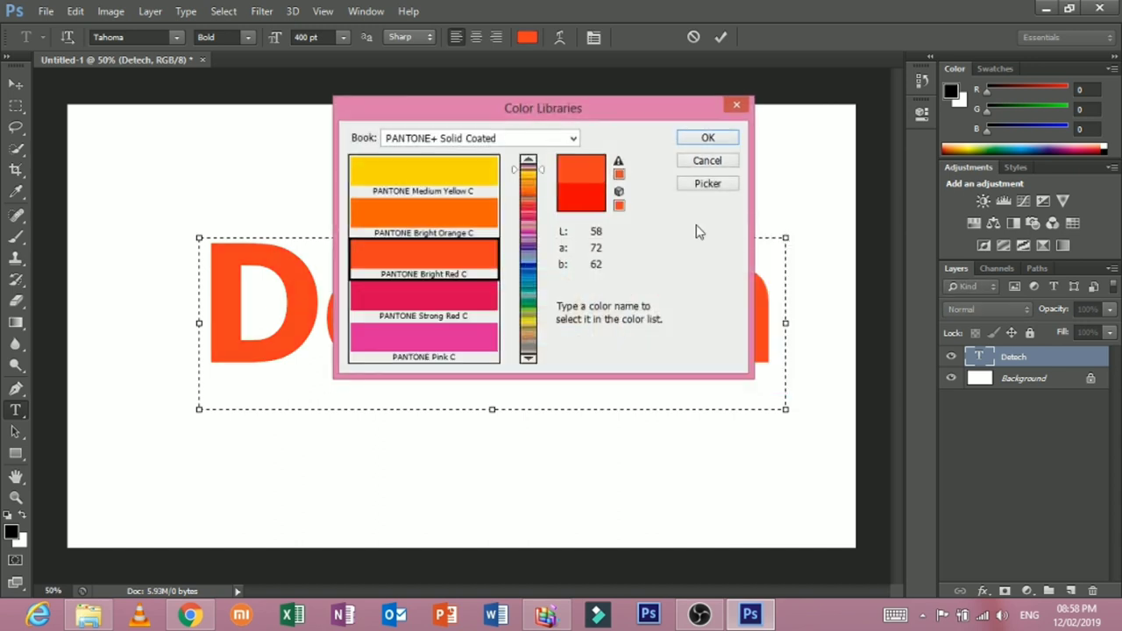
pyautogui.click(427, 220)
pyautogui.click(434, 265)
pyautogui.click(438, 227)
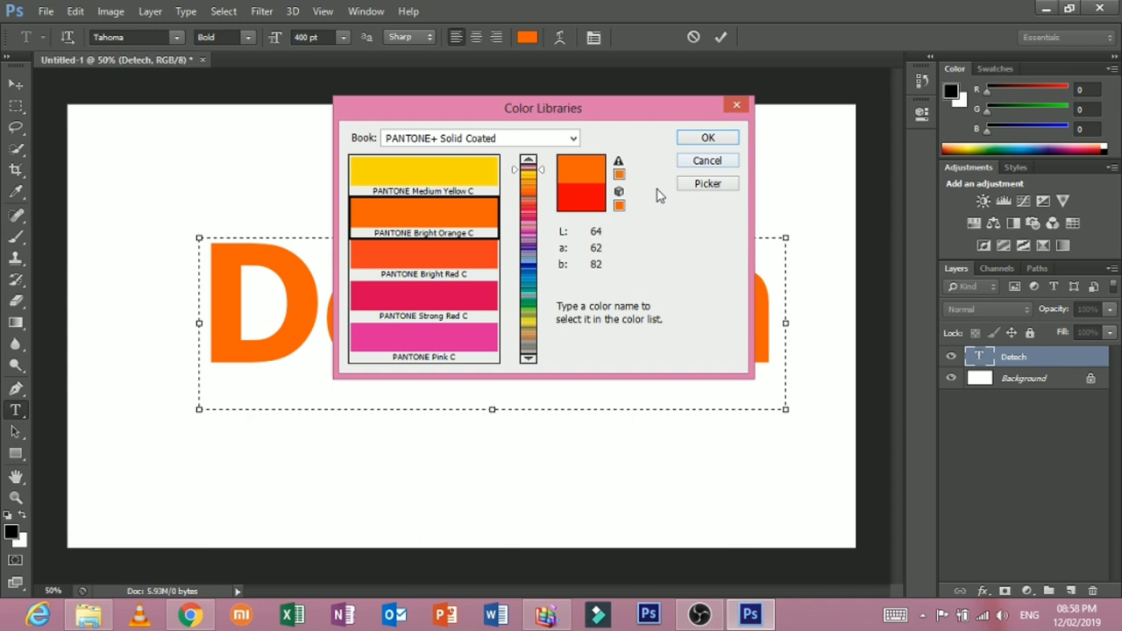
pyautogui.press('Down')
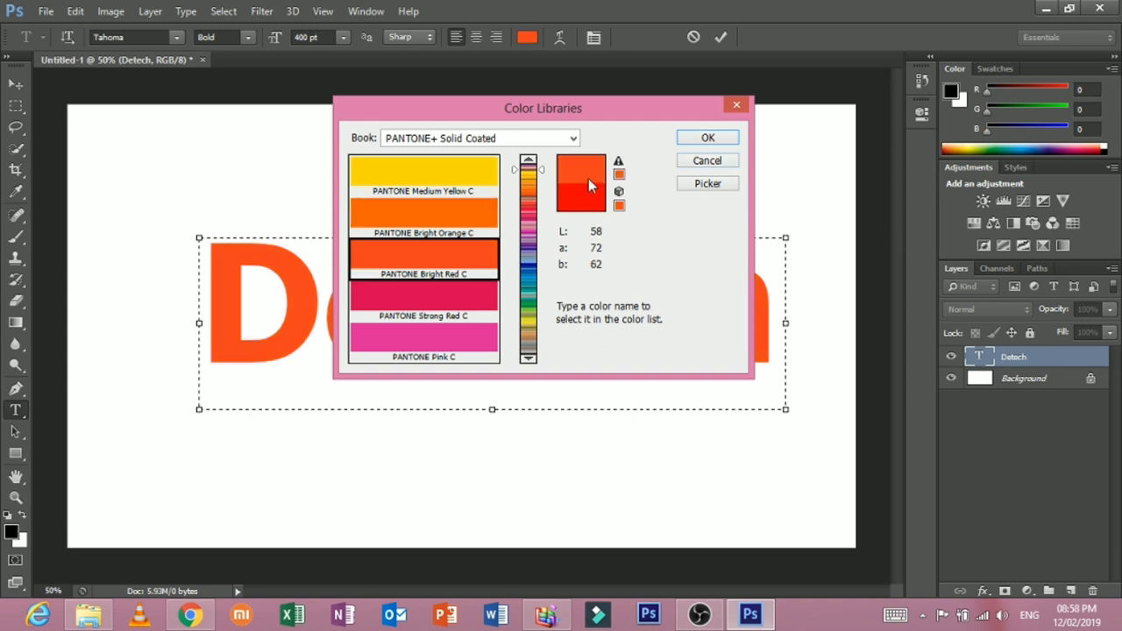
pyautogui.click(440, 305)
pyautogui.click(424, 219)
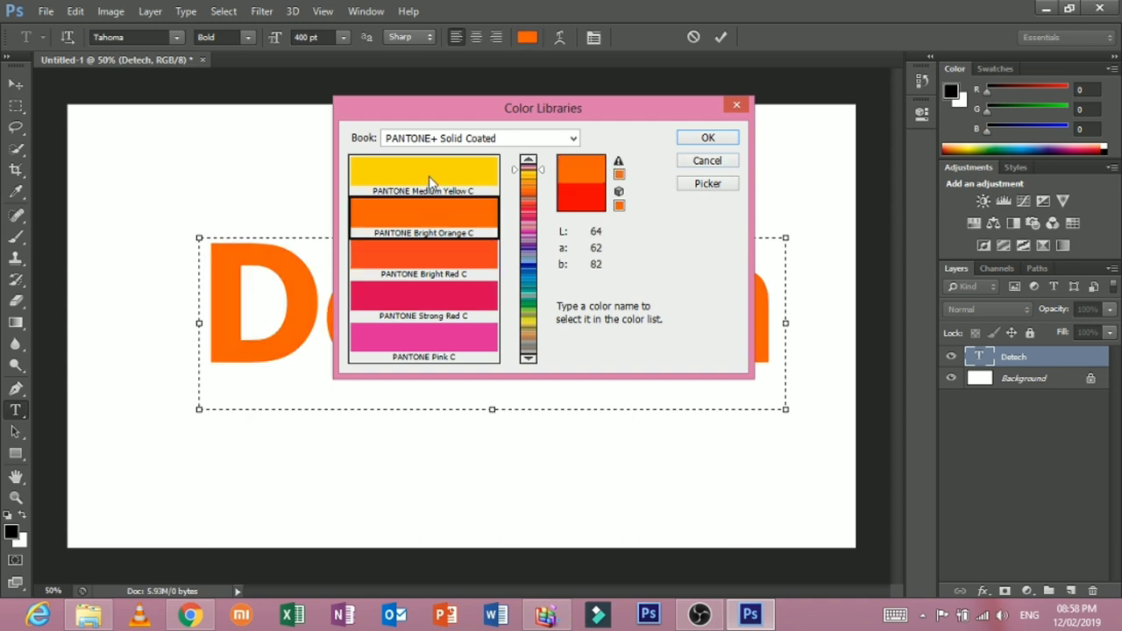
# - Browse the FOCOLTONE, HKS E Process and HKS Z books, then accept the orange
pyautogui.click(552, 144)
pyautogui.click(508, 180)
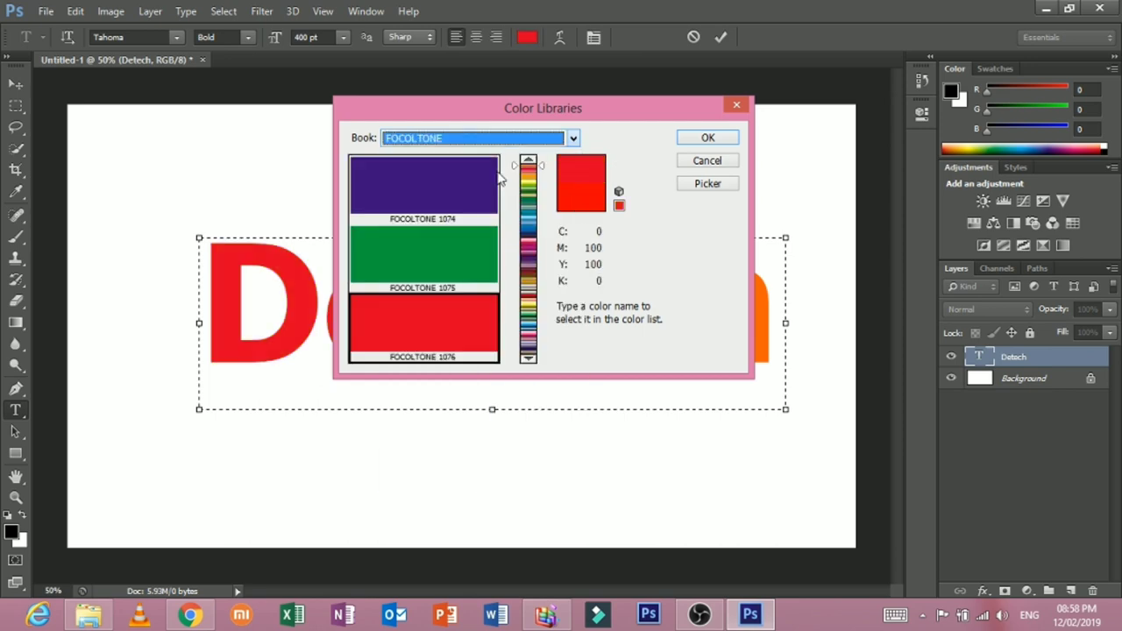
pyautogui.click(513, 138)
pyautogui.click(477, 193)
pyautogui.click(489, 137)
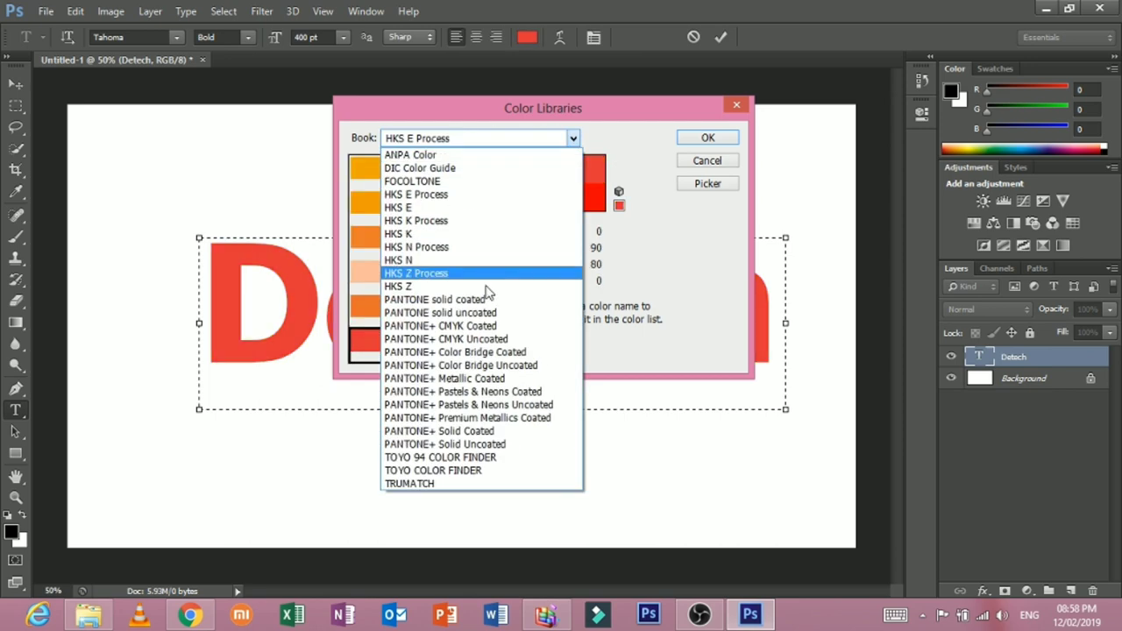
pyautogui.click(488, 283)
pyautogui.click(717, 142)
# - Reselect all the text and reopen the colour picker, shifting toward purple
pyautogui.click(617, 304)
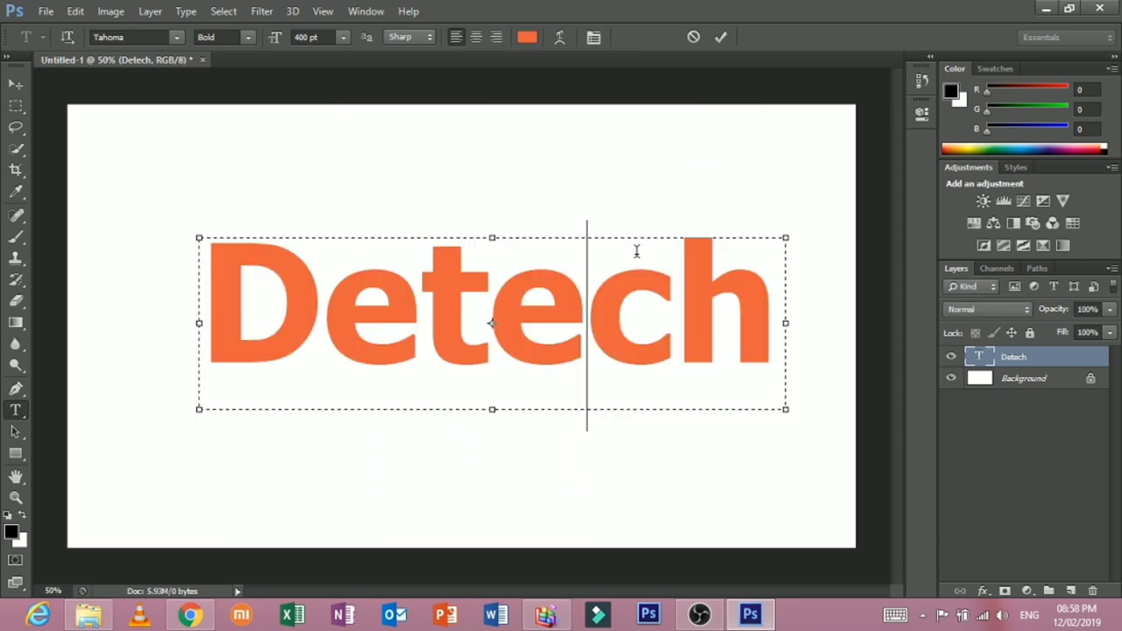
pyautogui.click(761, 298)
pyautogui.hotkey('ctrl', 'a')
pyautogui.click(526, 36)
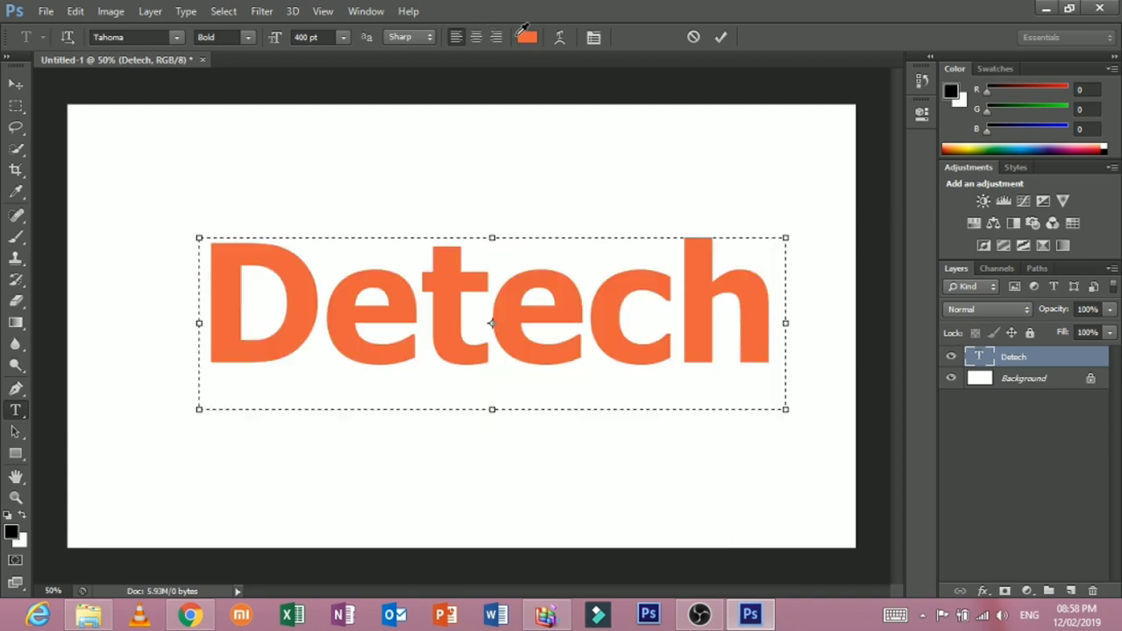
pyautogui.click(576, 189)
# - Sweep the hue, then try HKS 10 Z, 14 Z and 13 Z library colours
pyautogui.moveTo(576, 190); pyautogui.dragTo(573, 254)
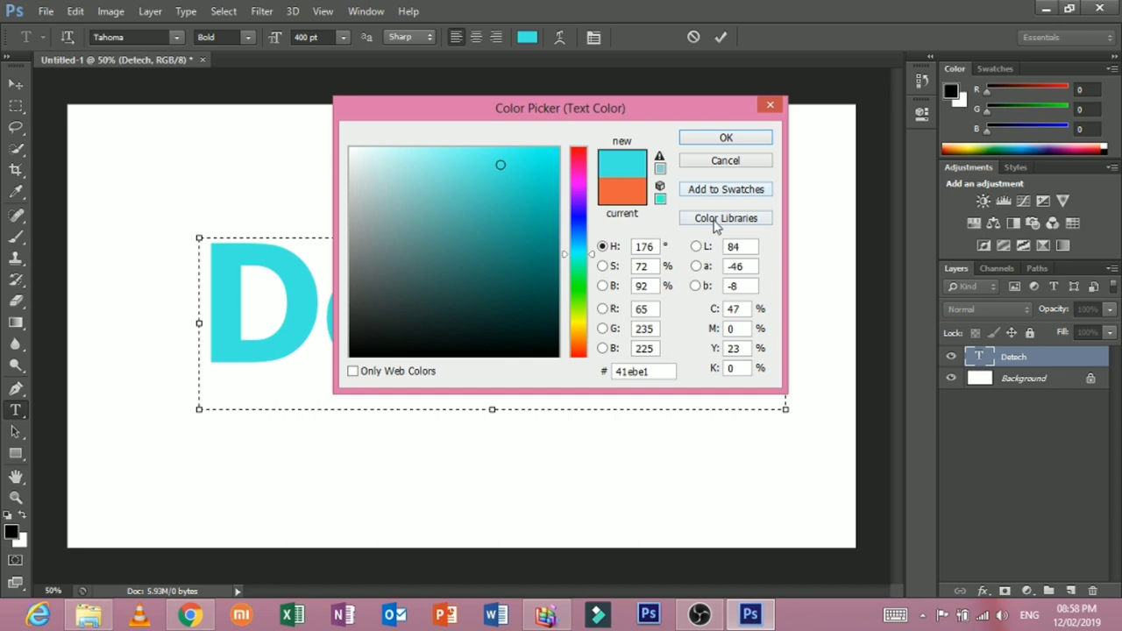
pyautogui.click(717, 221)
pyautogui.moveTo(537, 207)
pyautogui.mouseDown()
pyautogui.moveTo(536, 188)
pyautogui.moveTo(536, 209)
pyautogui.mouseUp()
pyautogui.click(420, 164)
pyautogui.click(456, 275)
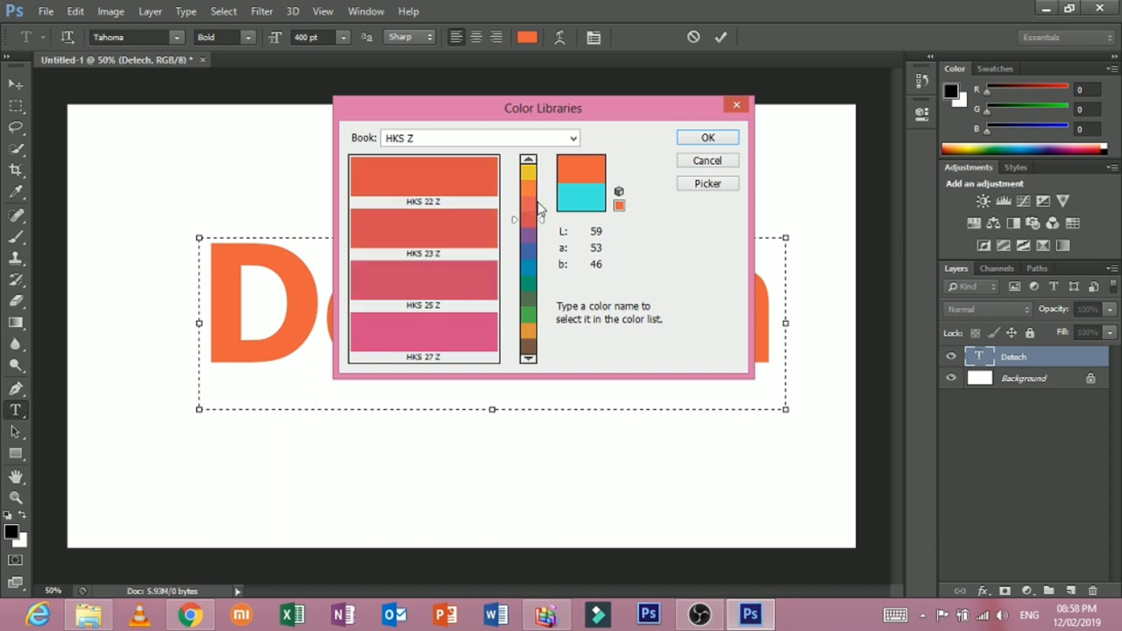
pyautogui.click(530, 196)
pyautogui.click(447, 216)
pyautogui.click(429, 177)
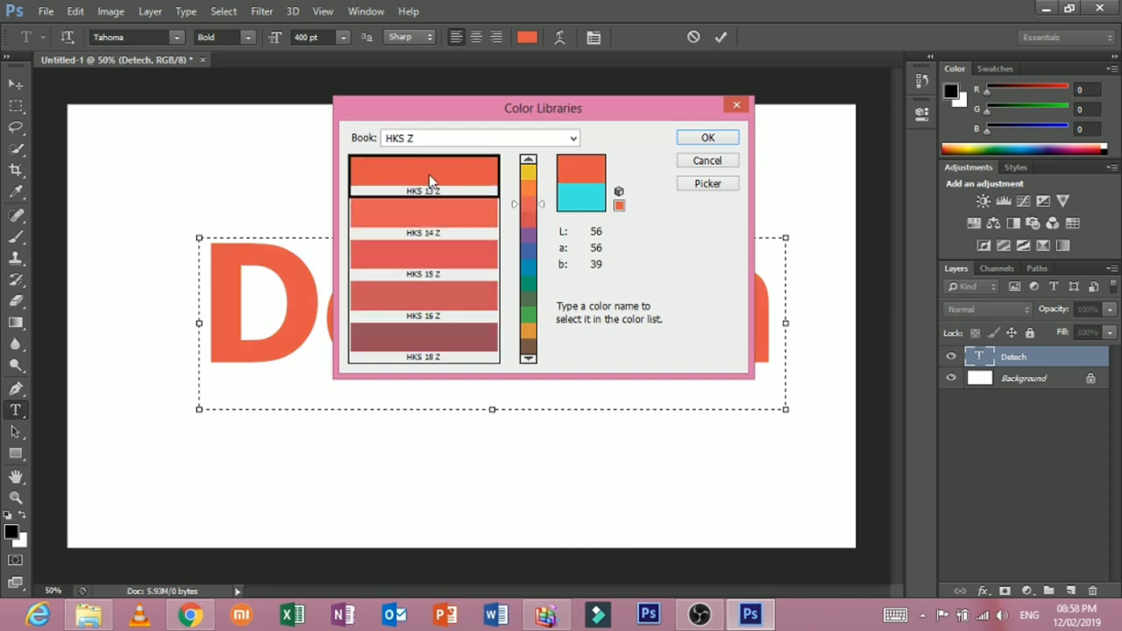
pyautogui.click(529, 163)
# - Check the PANTONE+ Pastels & Neons books, then apply a FOCOLTONE yellow and commit
pyautogui.click(526, 138)
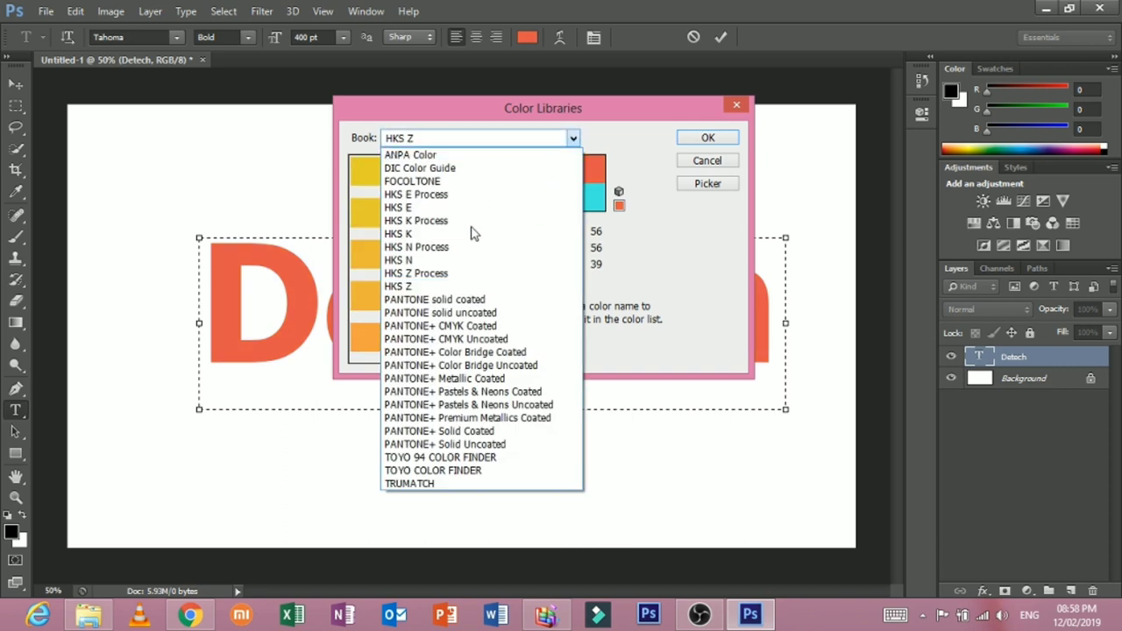
pyautogui.click(464, 391)
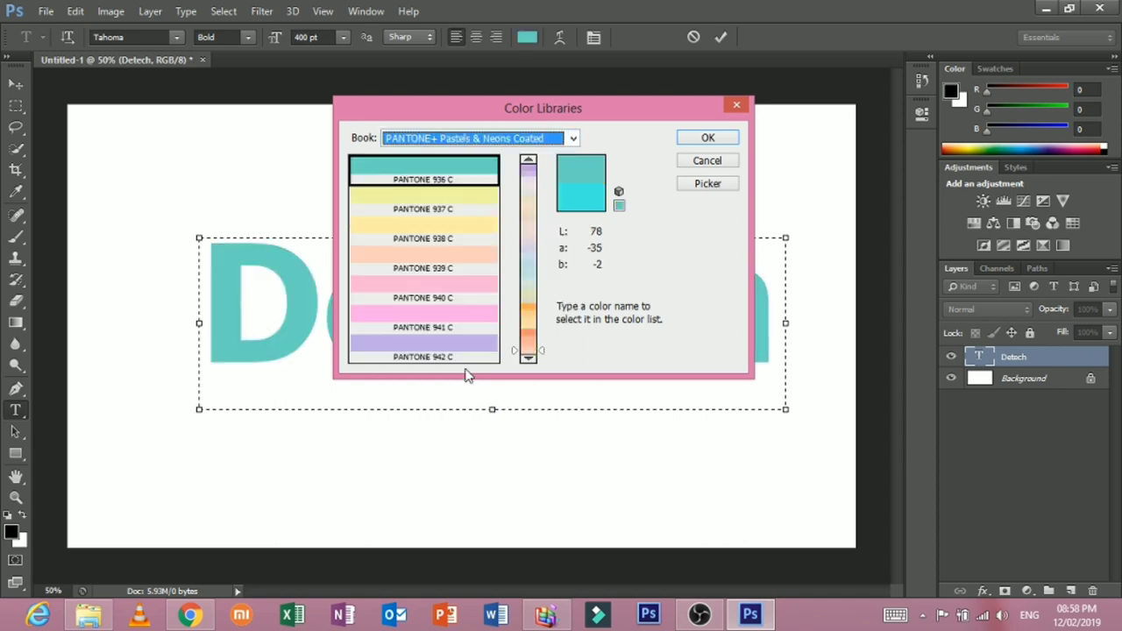
pyautogui.click(531, 140)
pyautogui.click(464, 404)
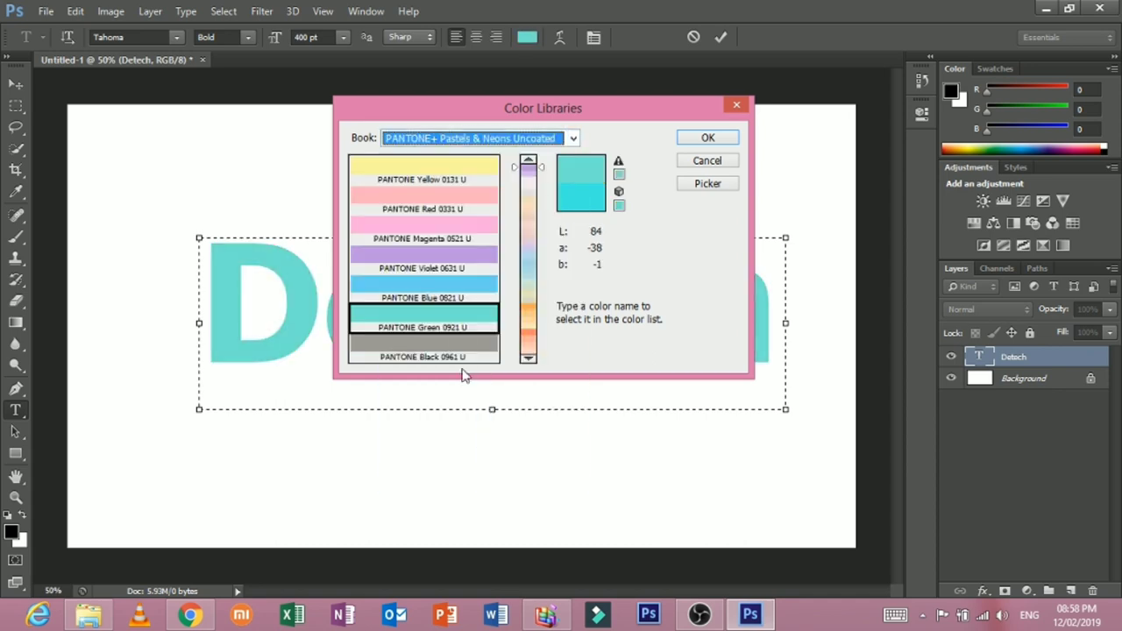
pyautogui.click(561, 138)
pyautogui.click(486, 181)
pyautogui.moveTo(540, 182); pyautogui.dragTo(540, 178)
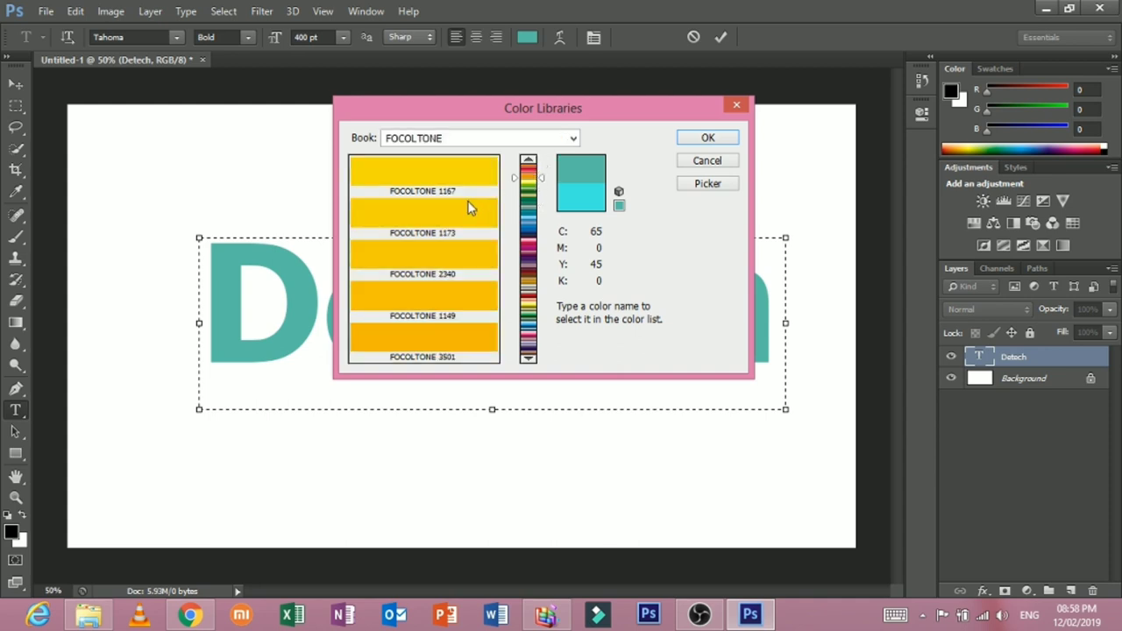
pyautogui.click(468, 208)
pyautogui.click(706, 140)
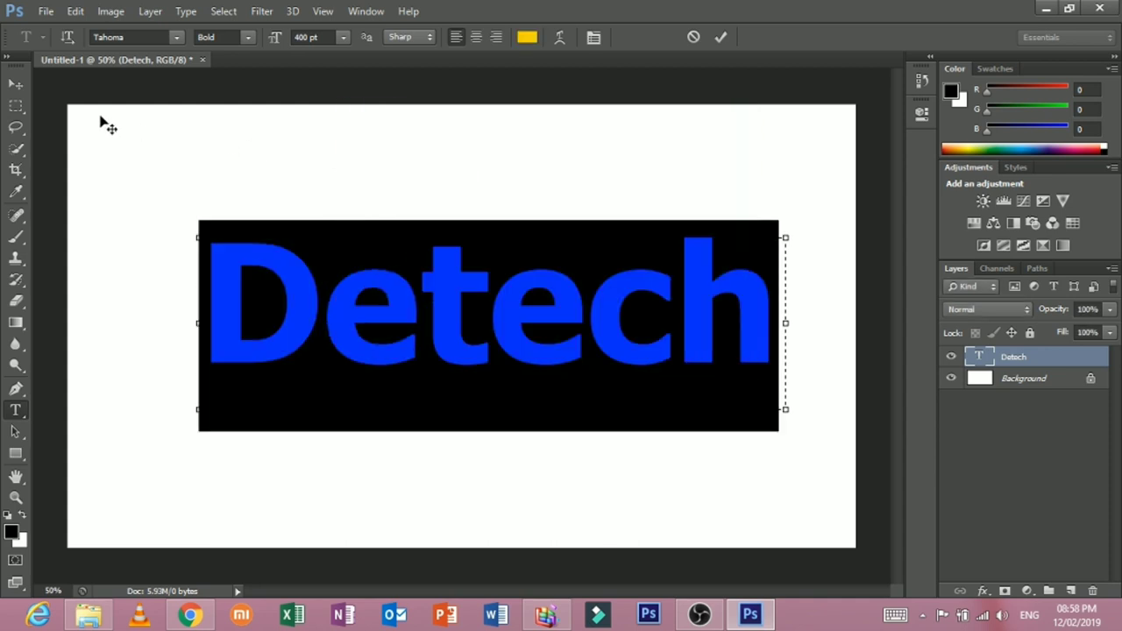
pyautogui.hotkey('ctrl', 'Return')
pyautogui.click(21, 86)
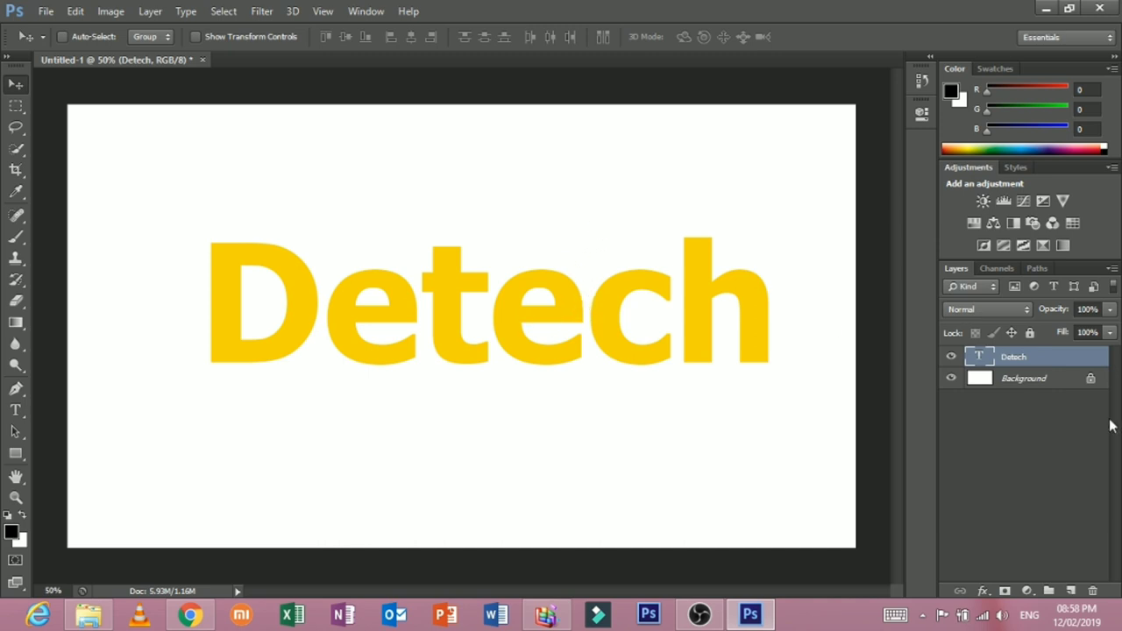
# - Centre-align Detech and try the Arc and Arc Lower warp styles
pyautogui.doubleClick(980, 356)
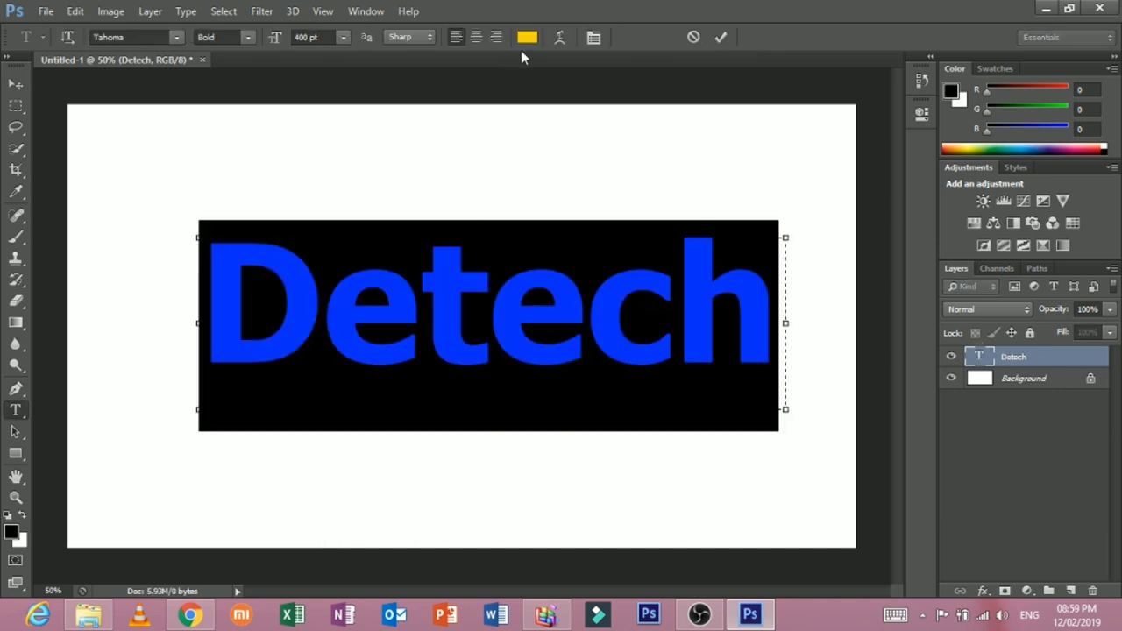
pyautogui.click(477, 37)
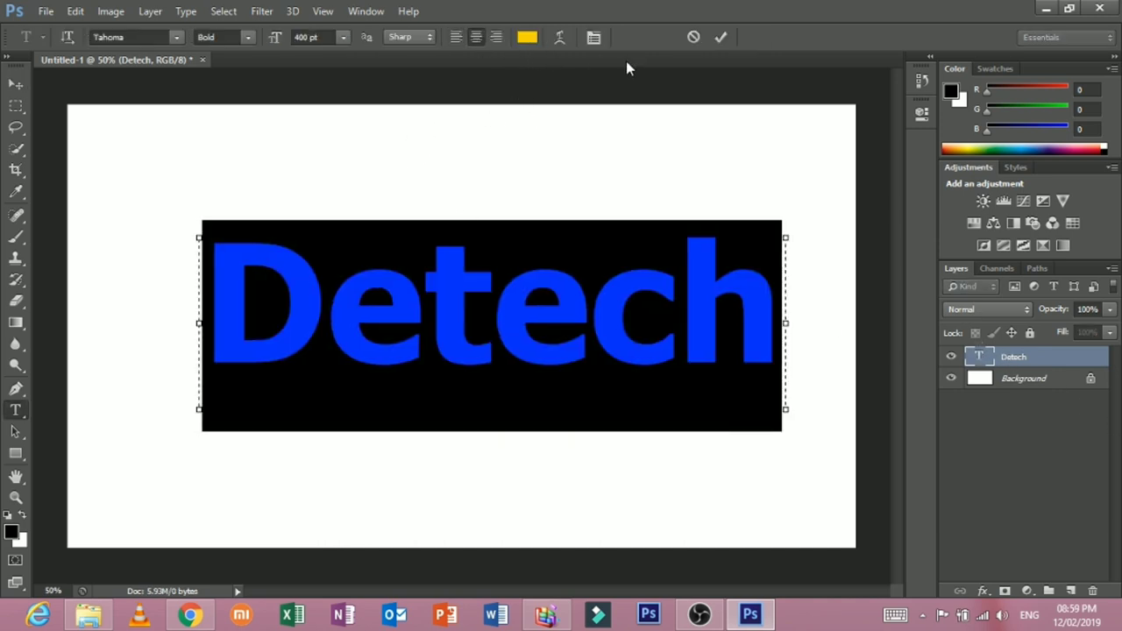
pyautogui.click(560, 36)
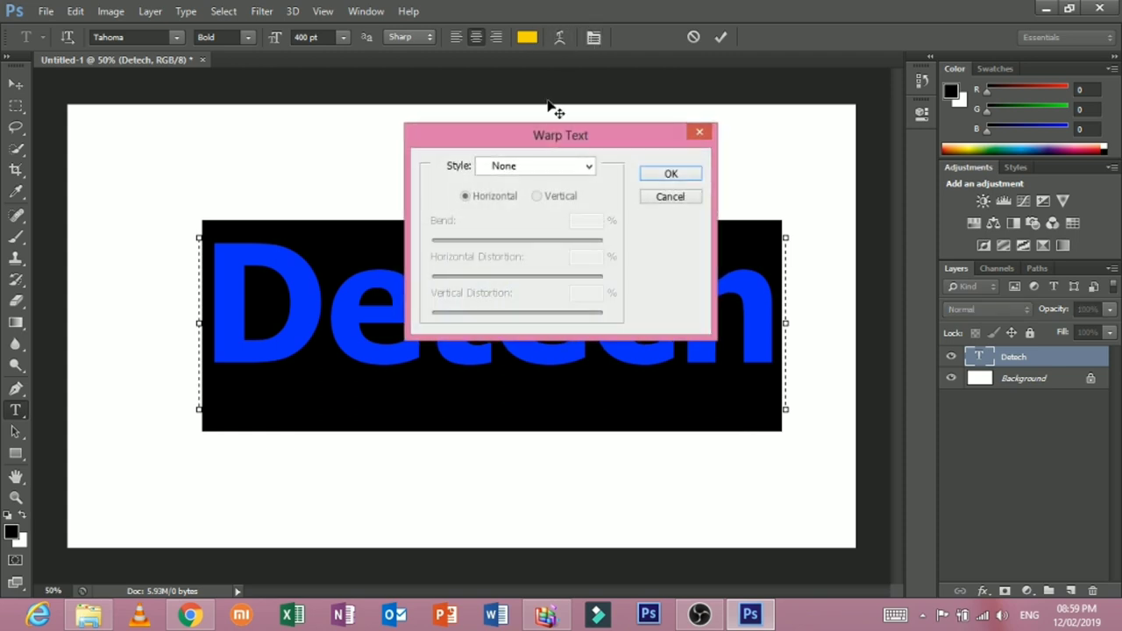
pyautogui.moveTo(547, 134); pyautogui.dragTo(542, 35)
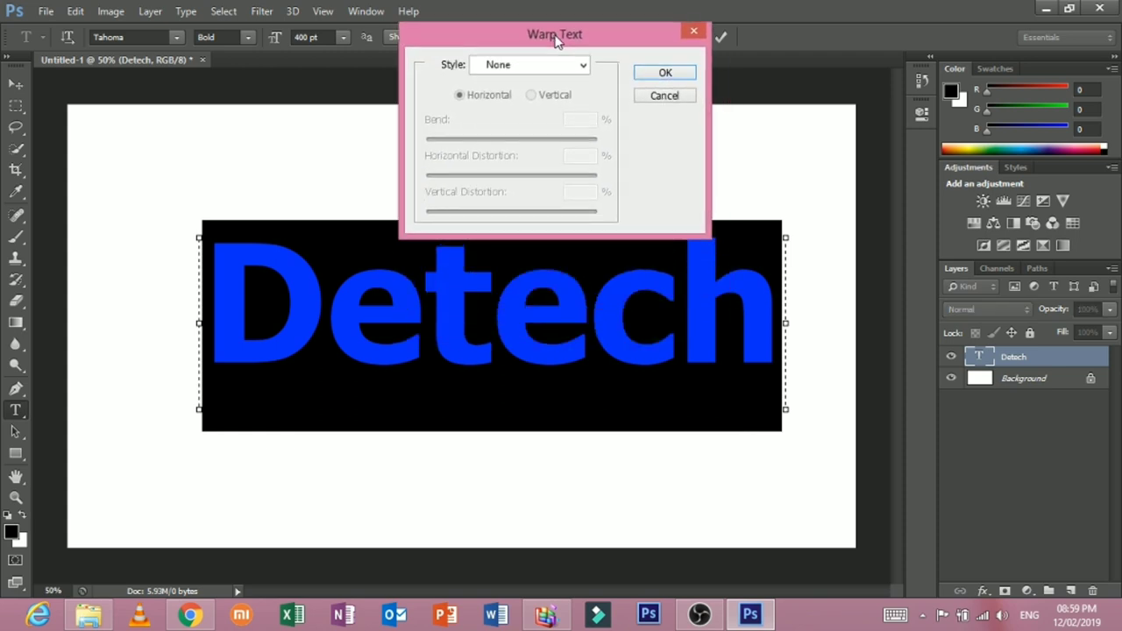
pyautogui.click(515, 68)
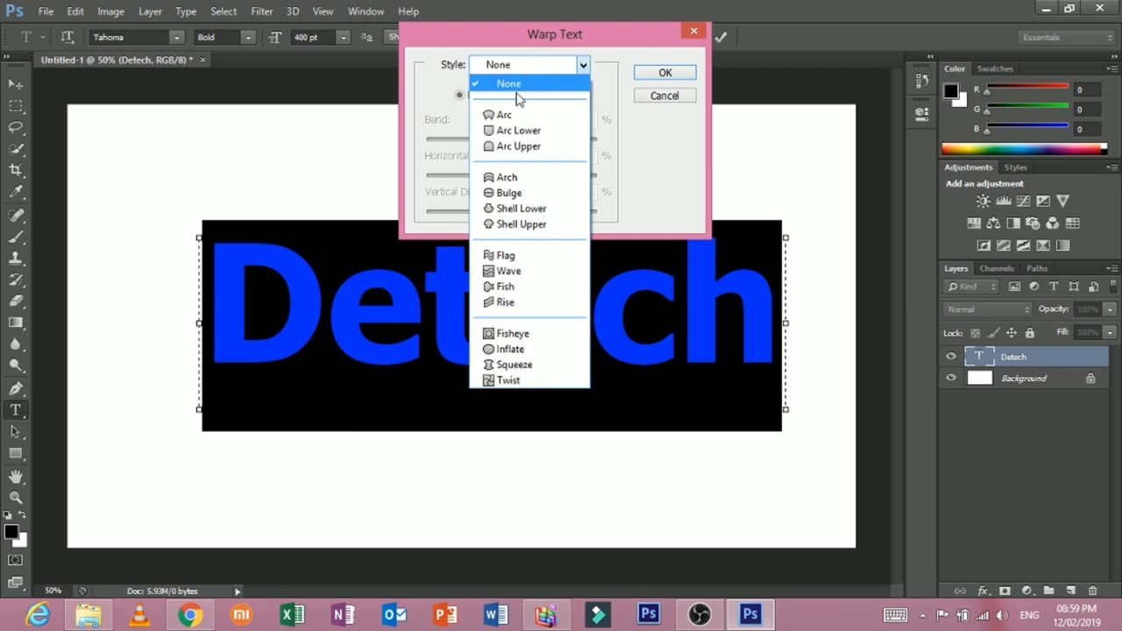
pyautogui.click(517, 114)
pyautogui.click(523, 69)
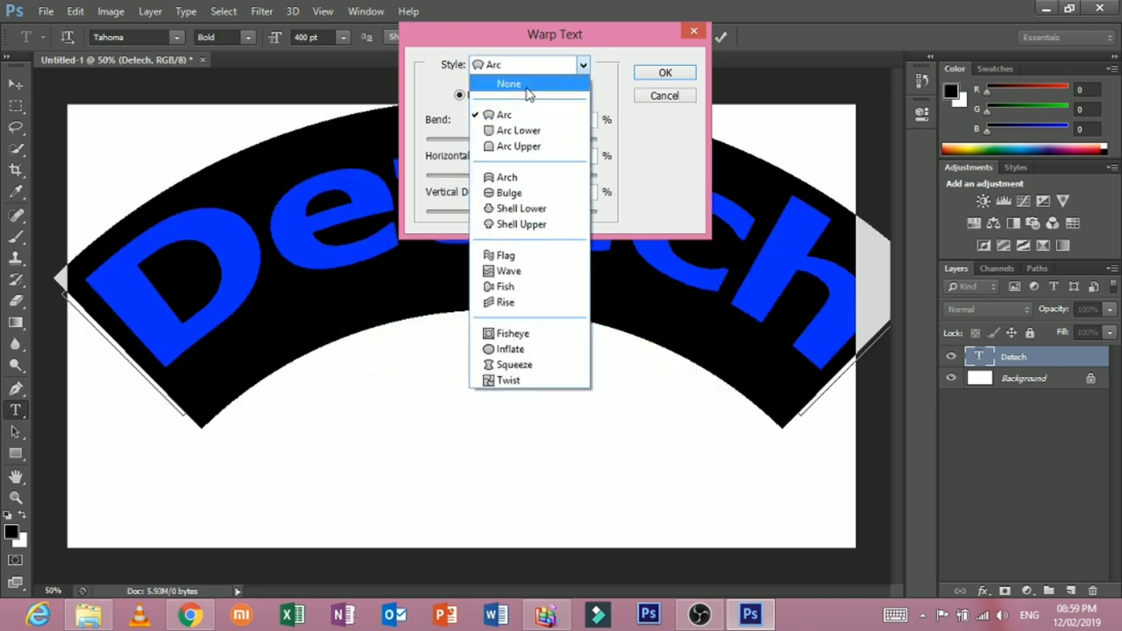
pyautogui.click(530, 129)
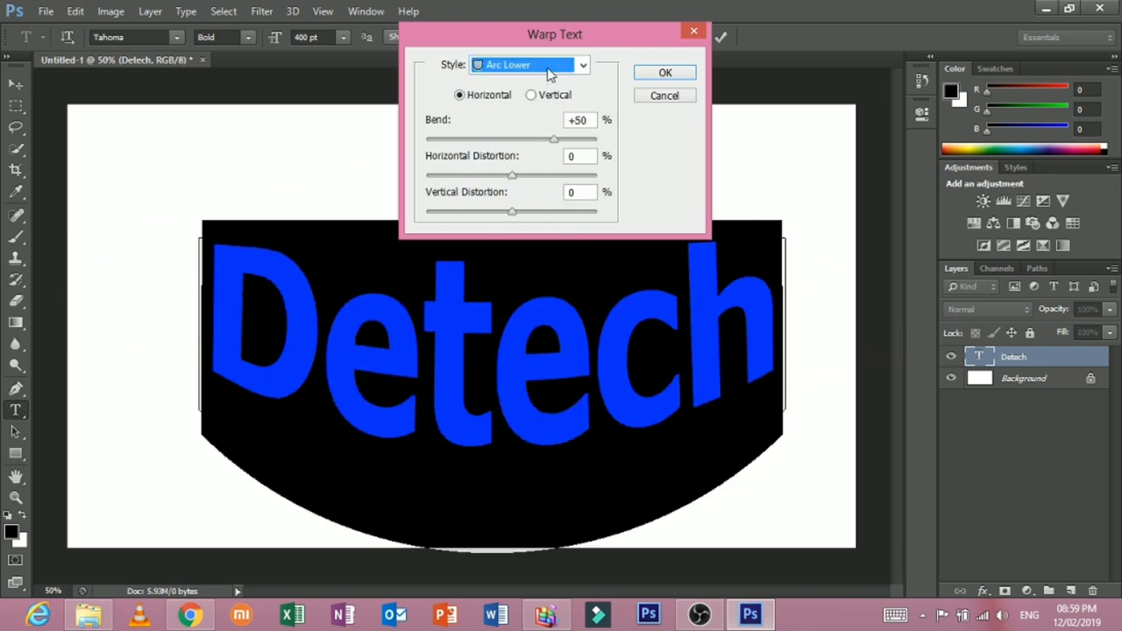
# - Preview Arc Upper, Flag and Rise warps, then apply Inflate at +50% bend
pyautogui.click(545, 70)
pyautogui.click(529, 143)
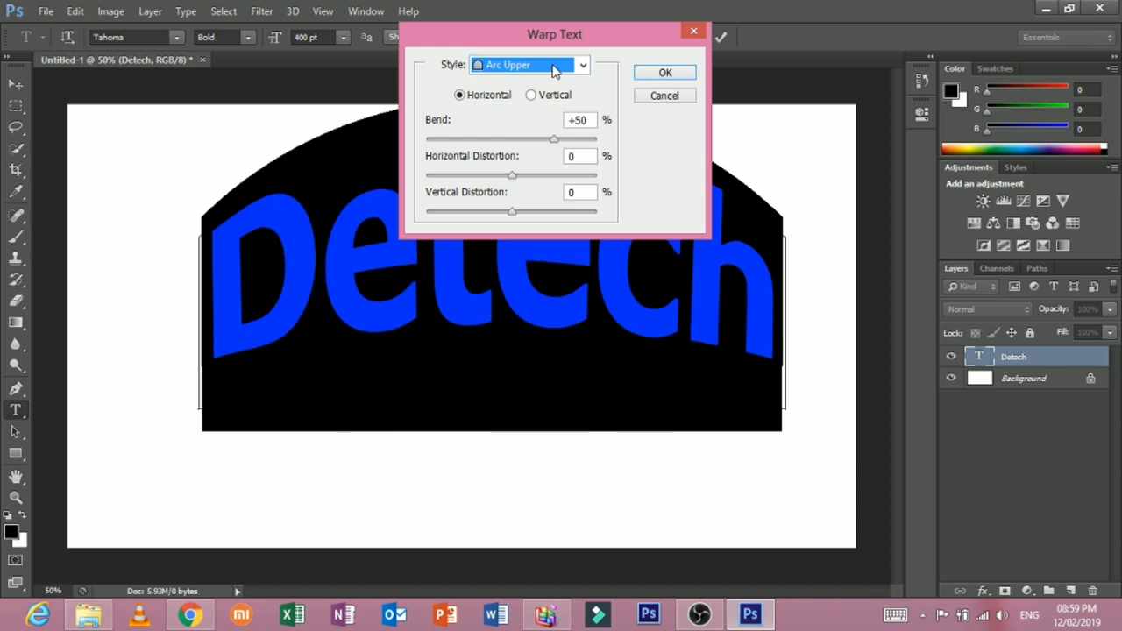
pyautogui.click(549, 78)
pyautogui.click(530, 254)
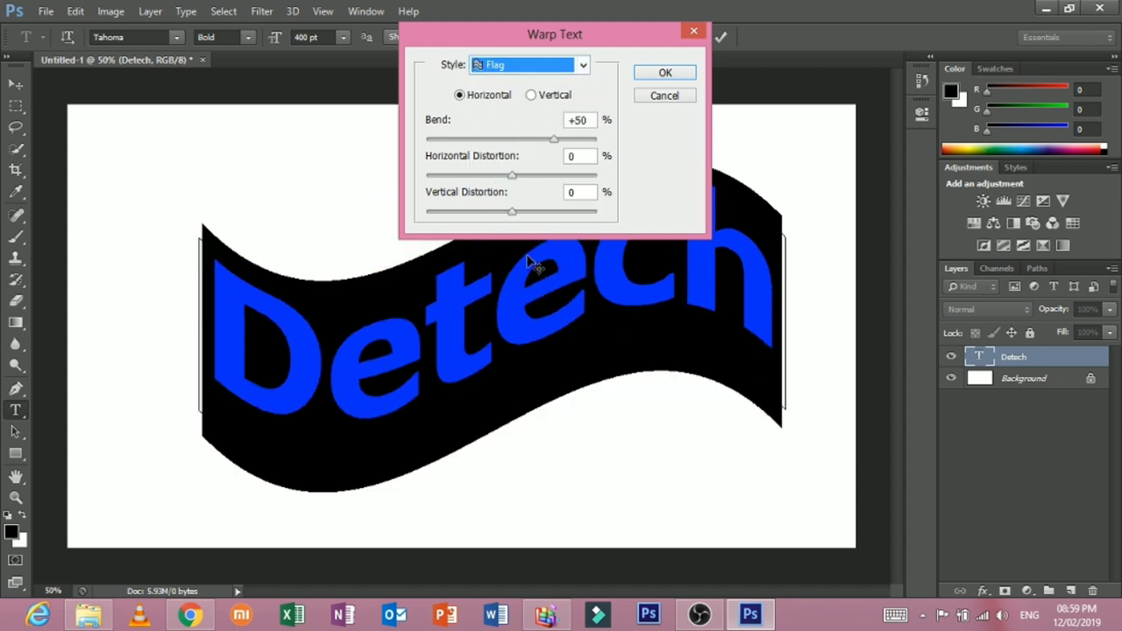
pyautogui.click(563, 69)
pyautogui.click(530, 304)
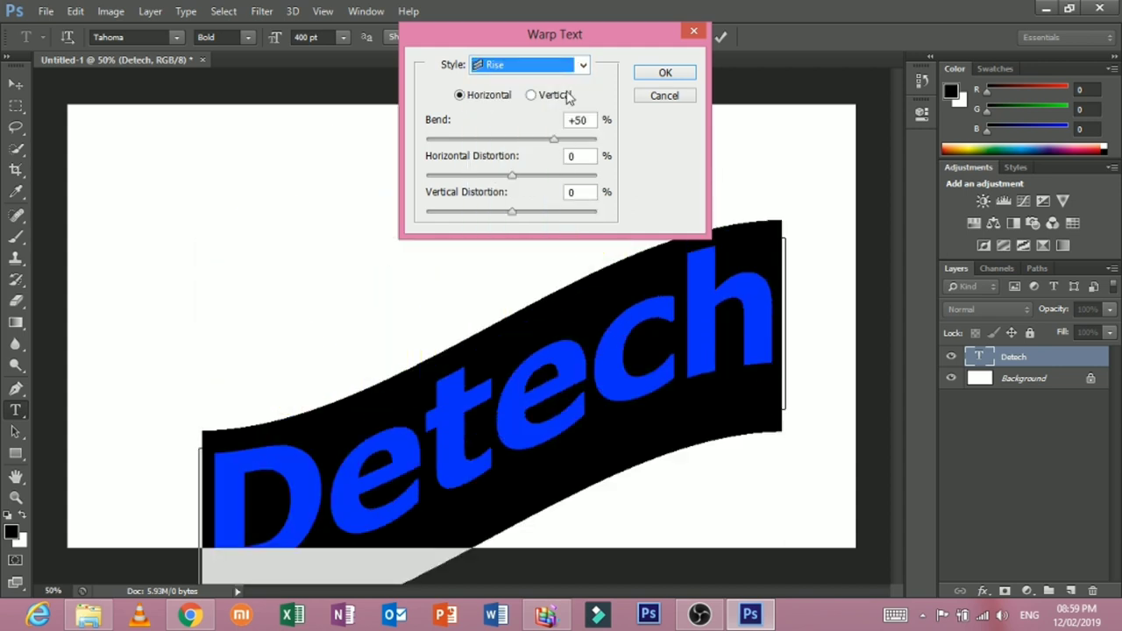
pyautogui.click(575, 70)
pyautogui.click(555, 354)
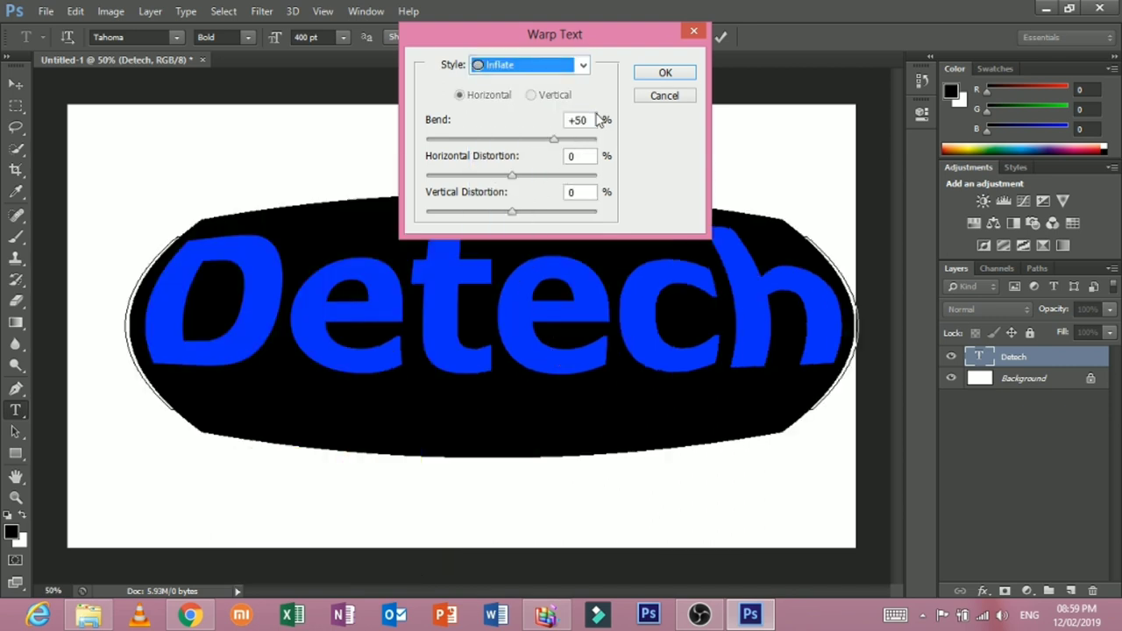
pyautogui.click(663, 74)
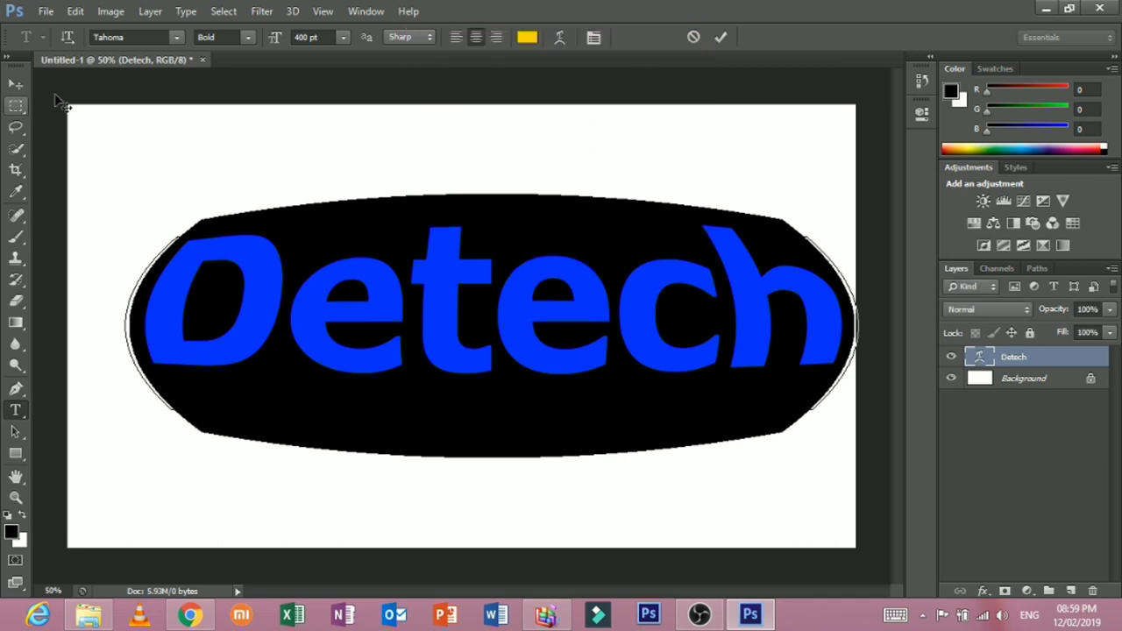
# - Commit the warp and reopen Detech for editing with the Character panel shown
pyautogui.click(19, 84)
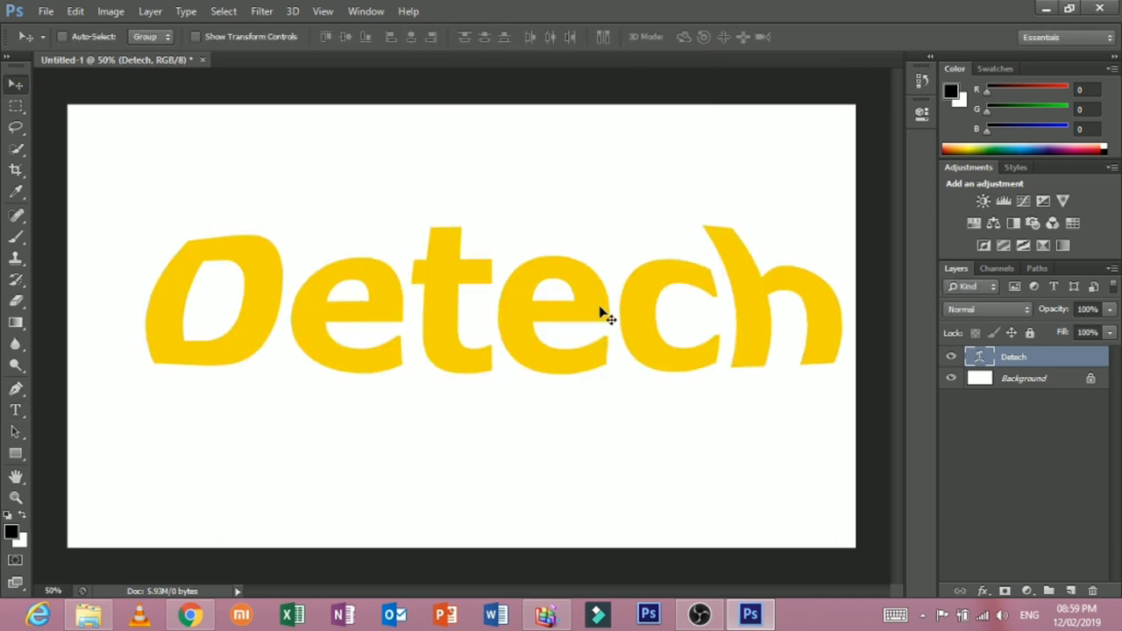
pyautogui.doubleClick(978, 357)
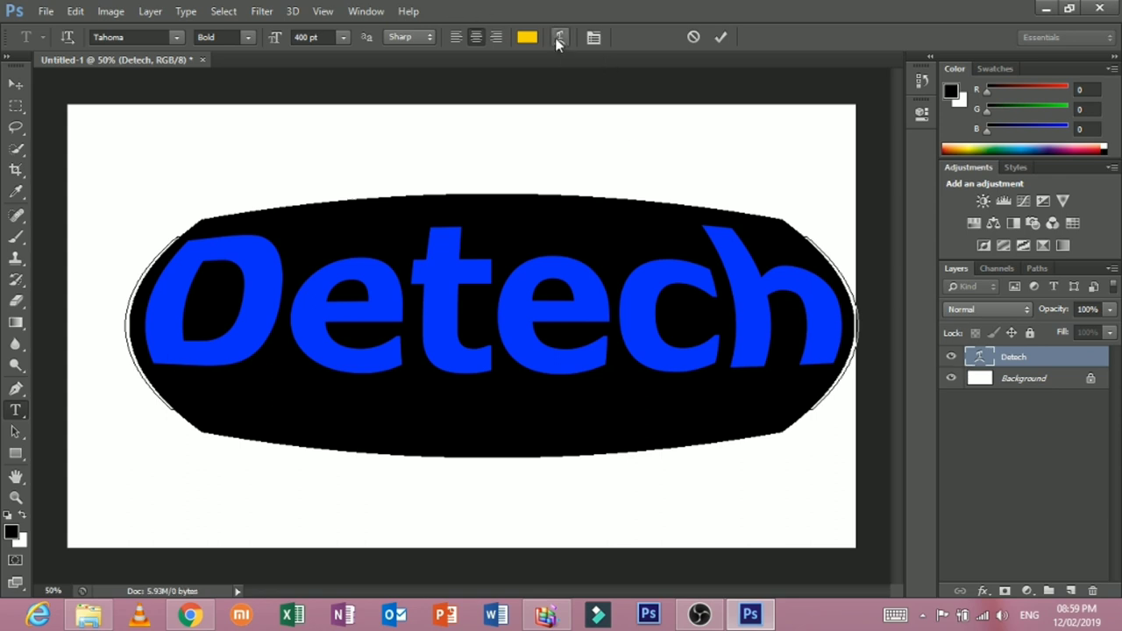
pyautogui.click(601, 40)
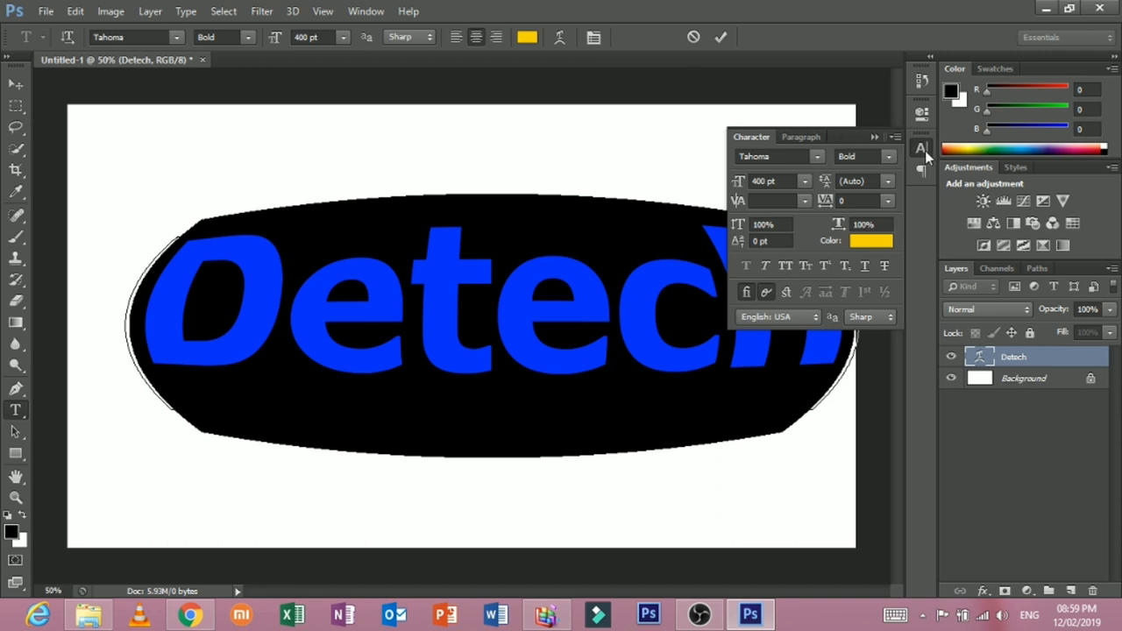
pyautogui.click(593, 37)
pyautogui.click(593, 38)
# - Set Detech's leading to 6 pt, close the Character panel and commit
pyautogui.click(793, 158)
pyautogui.click(815, 158)
pyautogui.click(815, 158)
pyautogui.moveTo(825, 182); pyautogui.dragTo(792, 181)
pyautogui.click(953, 356)
pyautogui.click(952, 355)
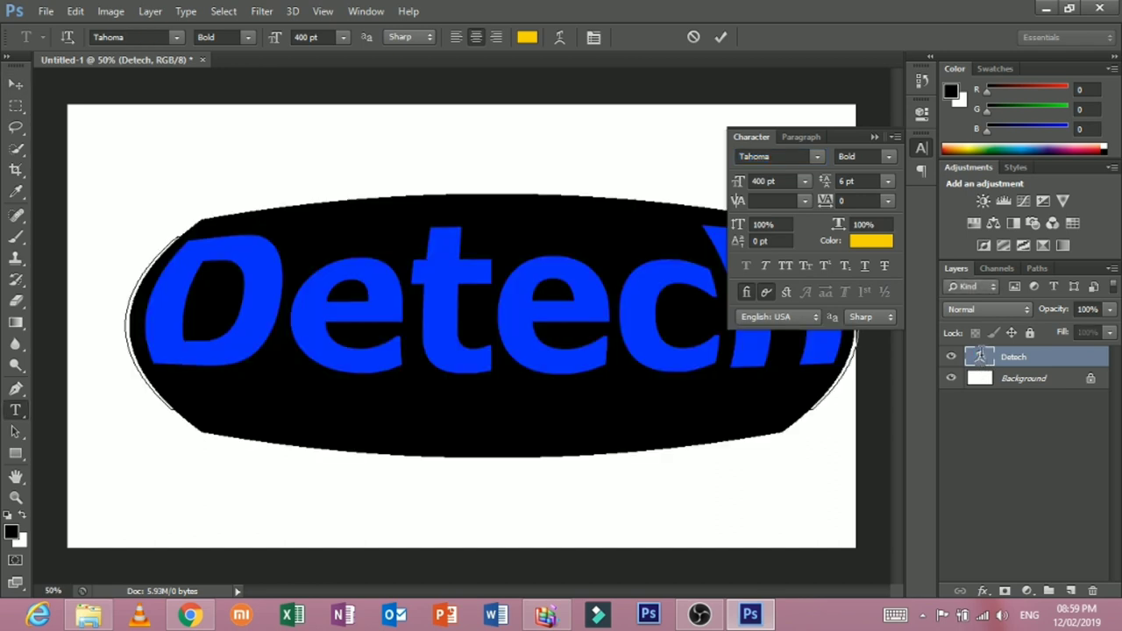
pyautogui.click(922, 147)
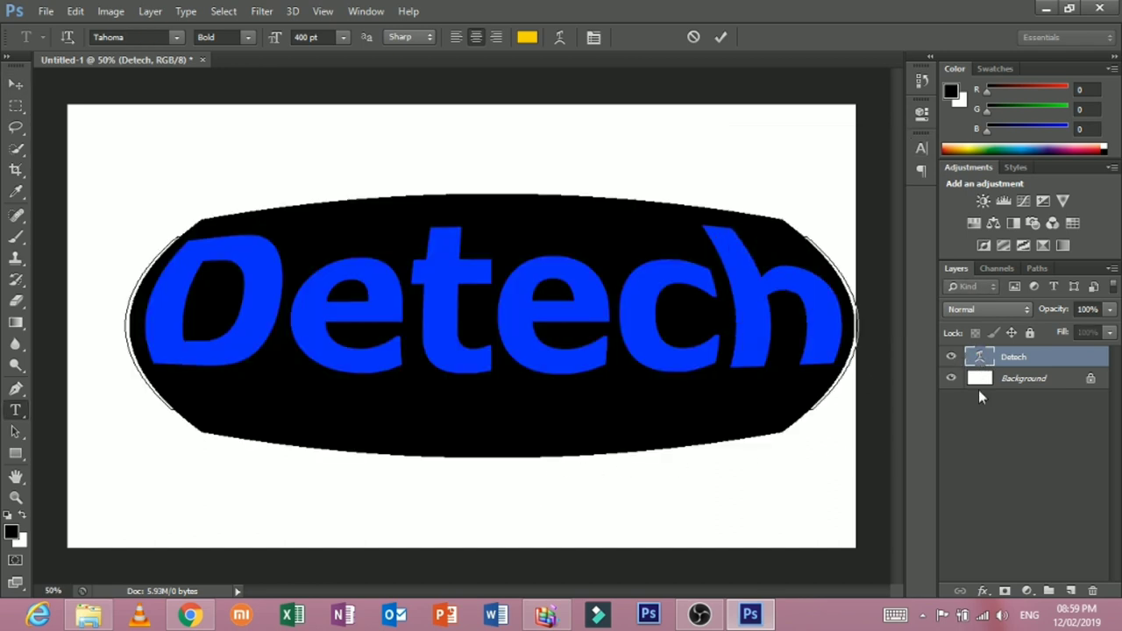
pyautogui.click(978, 359)
# - Delete the Detech text layer and draw a new text box across most of the page
pyautogui.press('v')
pyautogui.press('Delete')
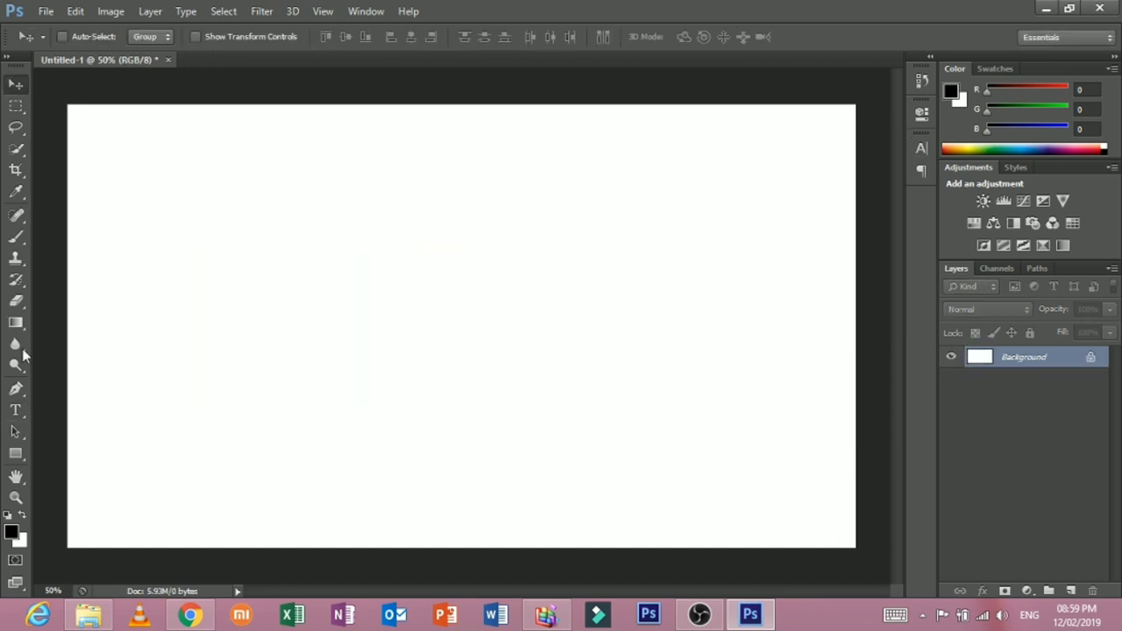
pyautogui.click(15, 409)
pyautogui.moveTo(170, 154); pyautogui.dragTo(777, 482)
# - Type the 72 pt heading 'My' followed by the person's full name
pyautogui.click(343, 37)
pyautogui.click(332, 315)
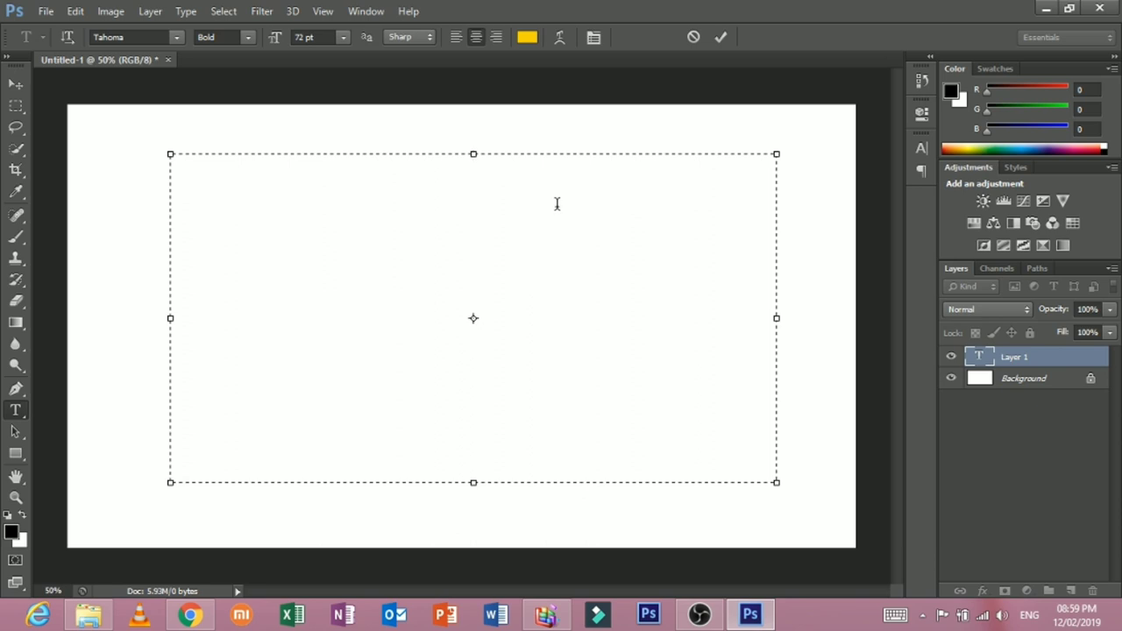
pyautogui.write('My ')
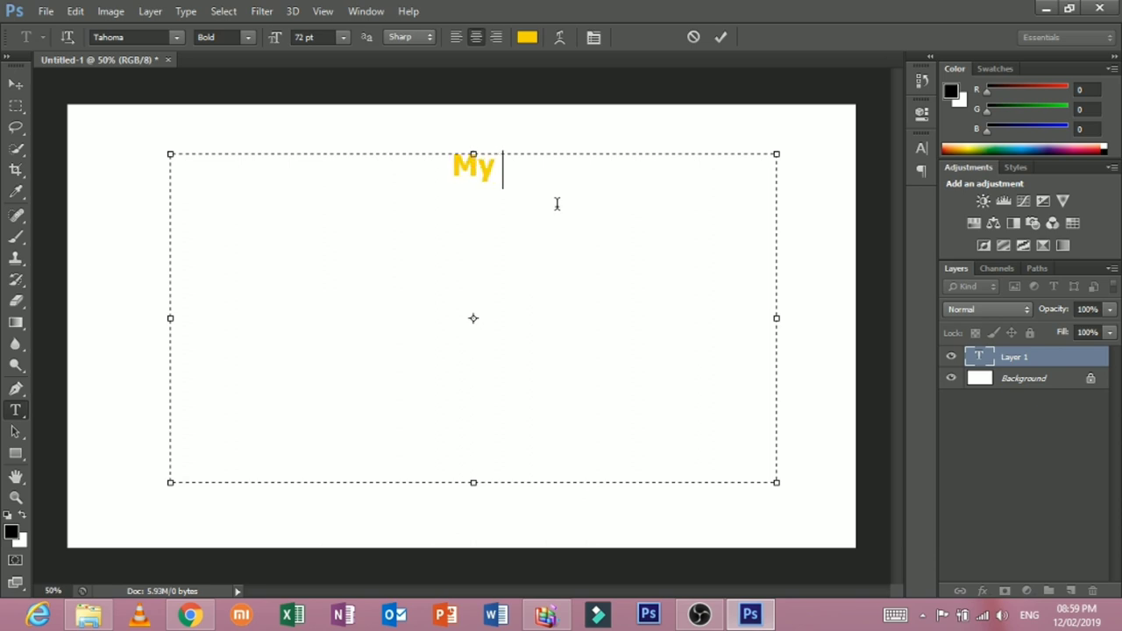
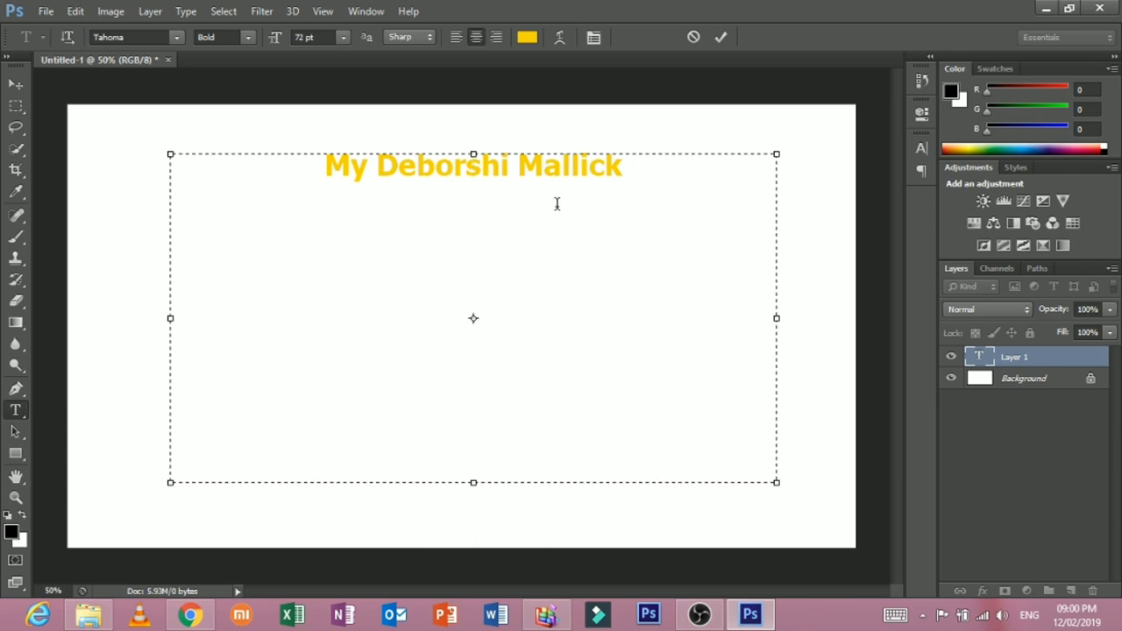
pyautogui.click(596, 39)
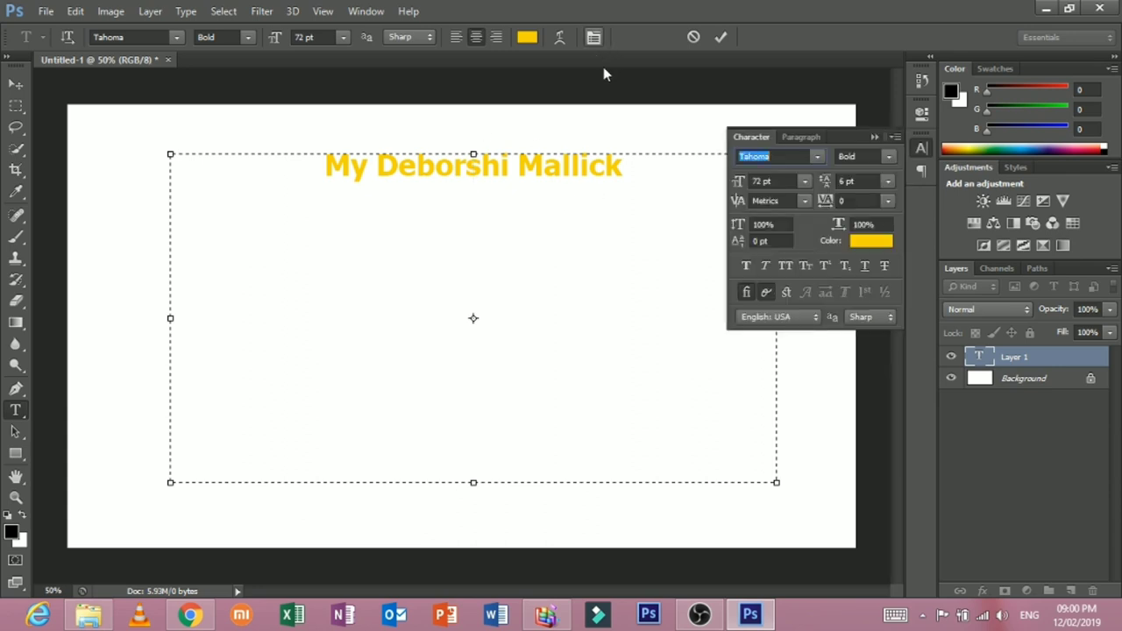
# - Set the heading's leading to Auto and switch the paragraph to left alignment
pyautogui.click(888, 181)
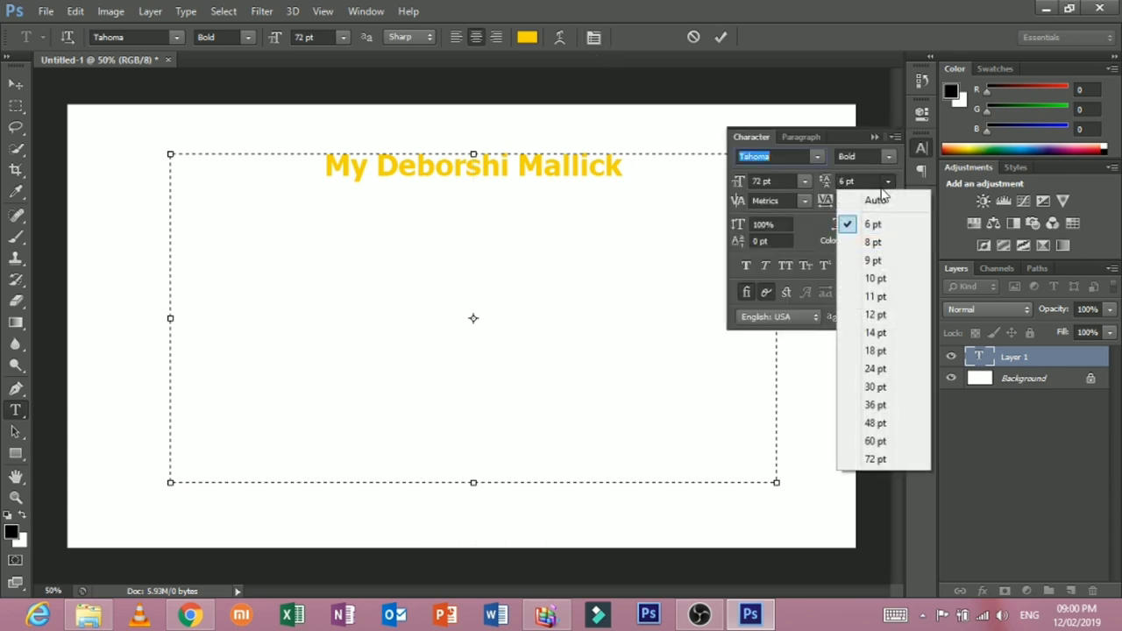
pyautogui.click(863, 163)
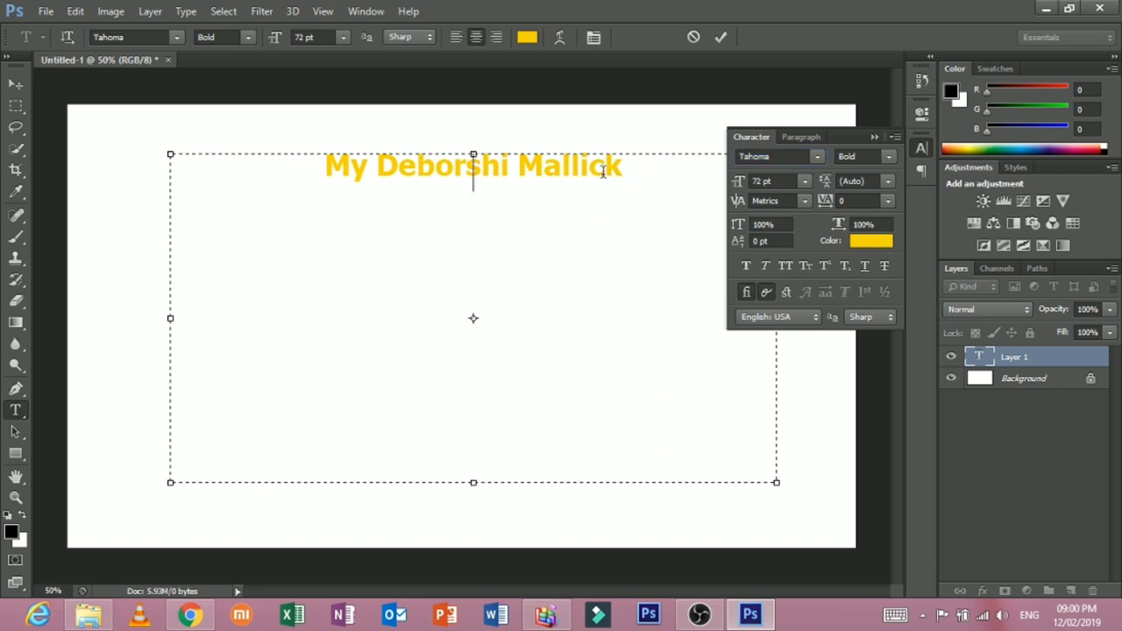
pyautogui.doubleClick(967, 358)
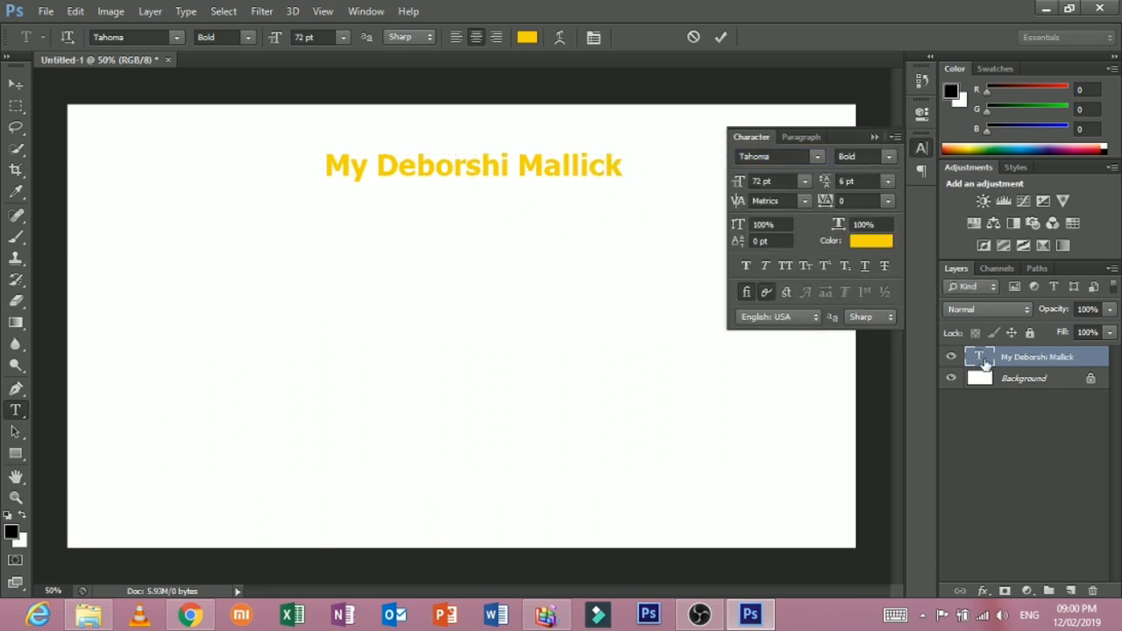
pyautogui.click(595, 205)
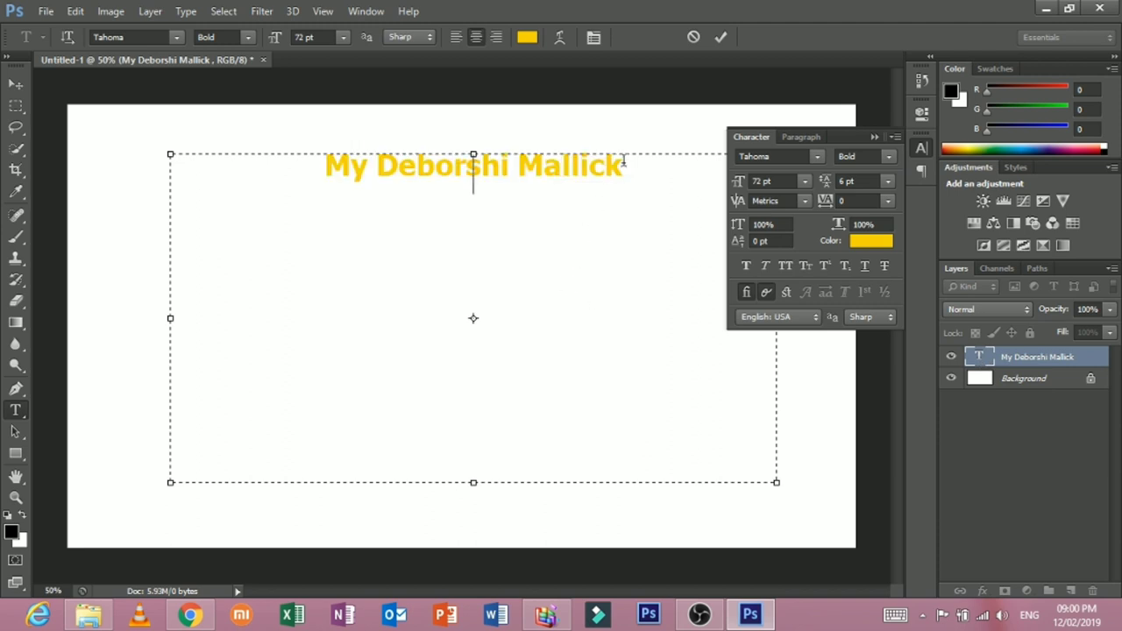
pyautogui.click(456, 37)
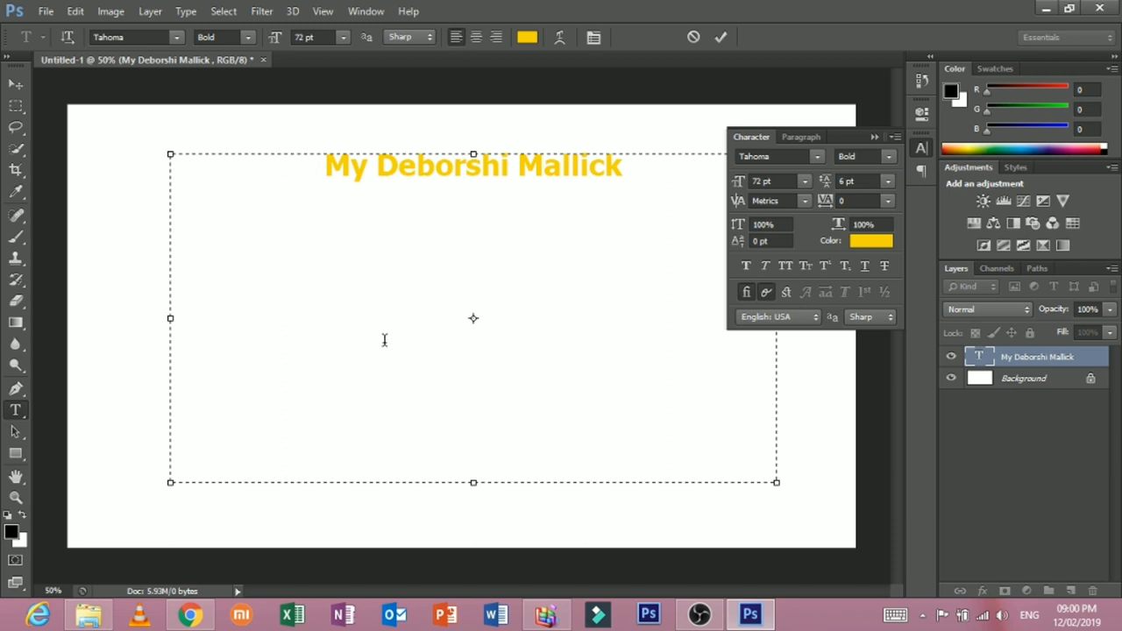
# - Add the extra lines asddfcfd and ggdd, then set leading on all the text to Auto
pyautogui.write('asddfcfd')
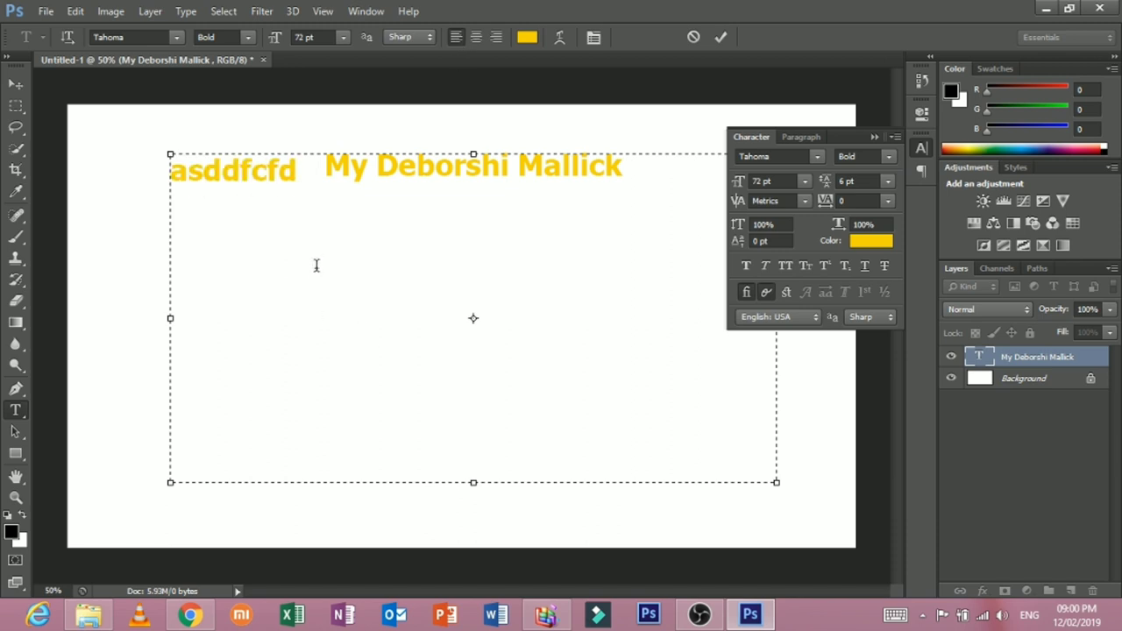
pyautogui.press('Home')
pyautogui.write('ggdd')
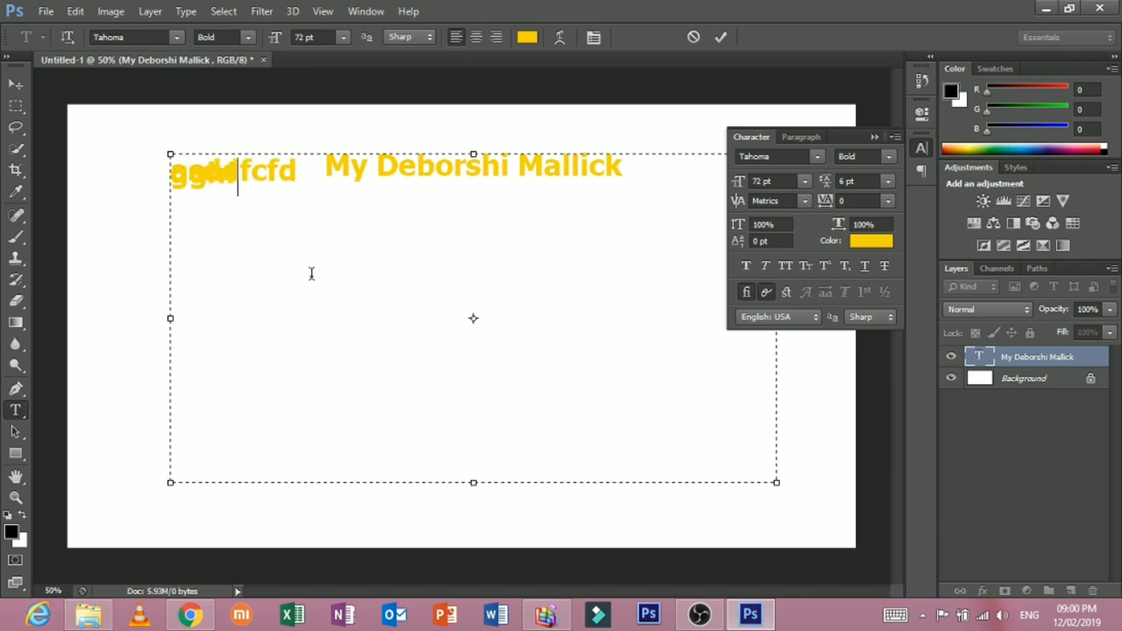
pyautogui.hotkey('ctrl', 'a')
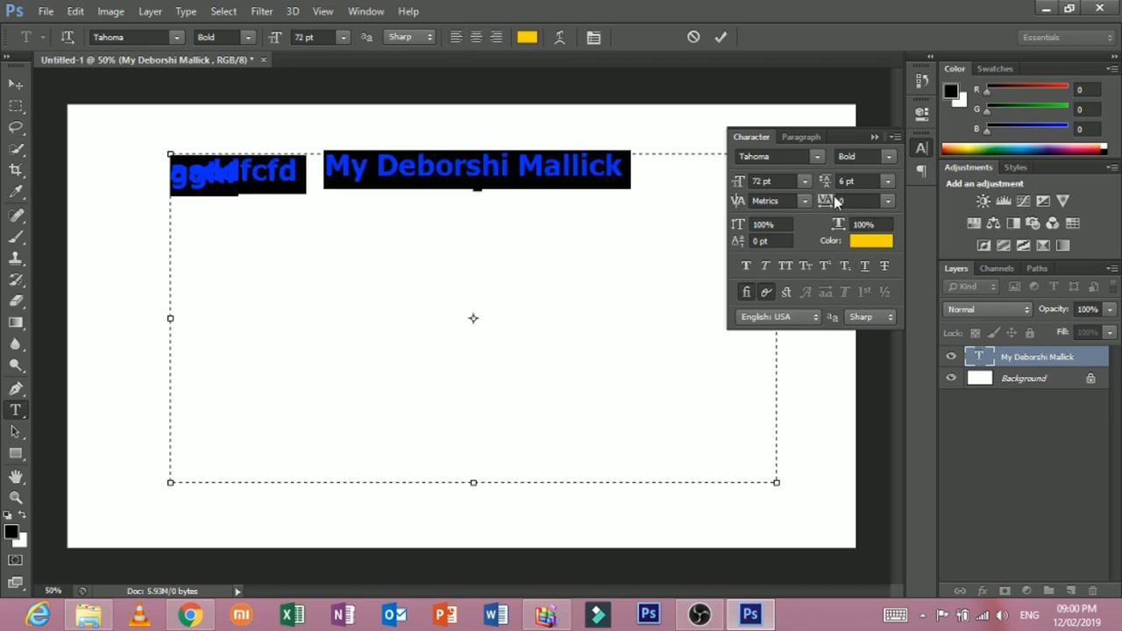
pyautogui.click(887, 182)
pyautogui.click(876, 194)
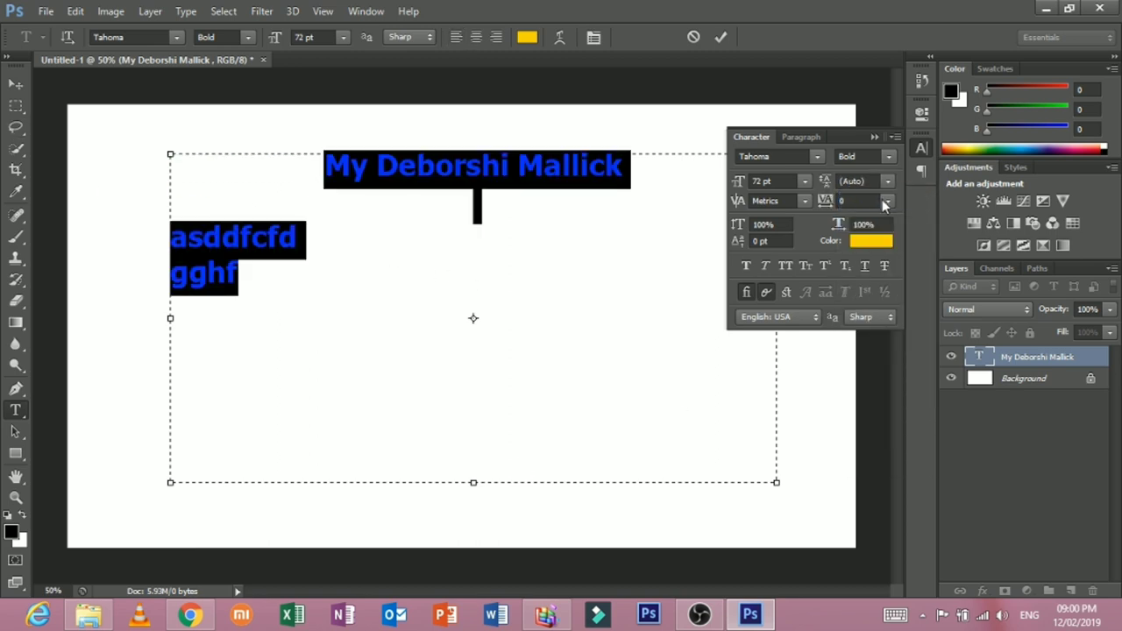
pyautogui.click(408, 261)
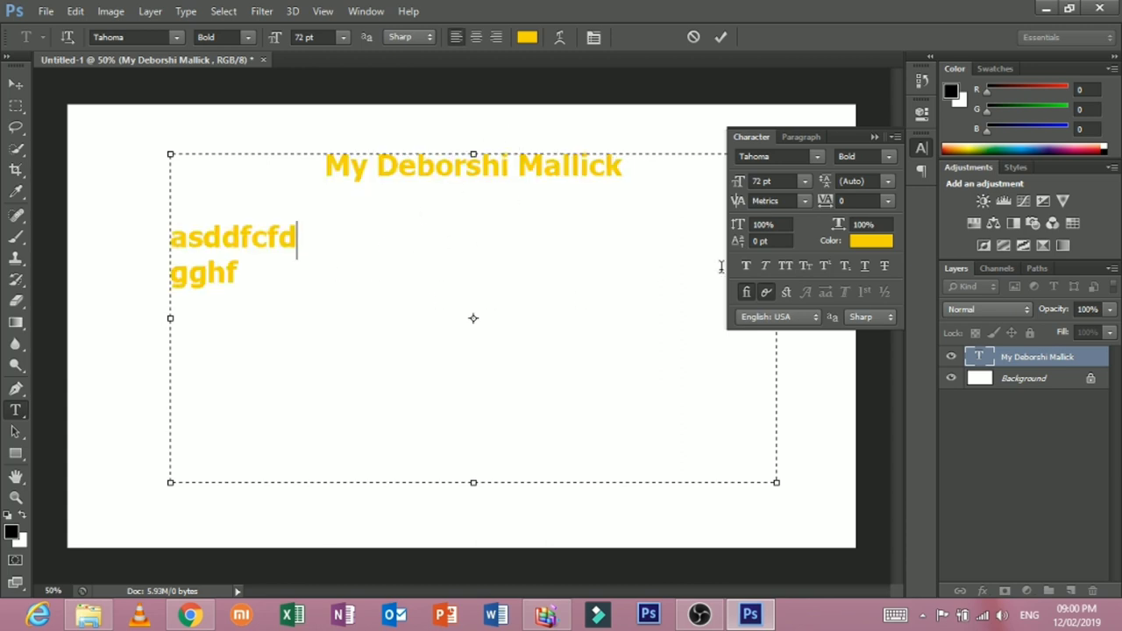
# - Try left, right and centre alignment on all lines, settling on centred text
pyautogui.hotkey('ctrl', 'a')
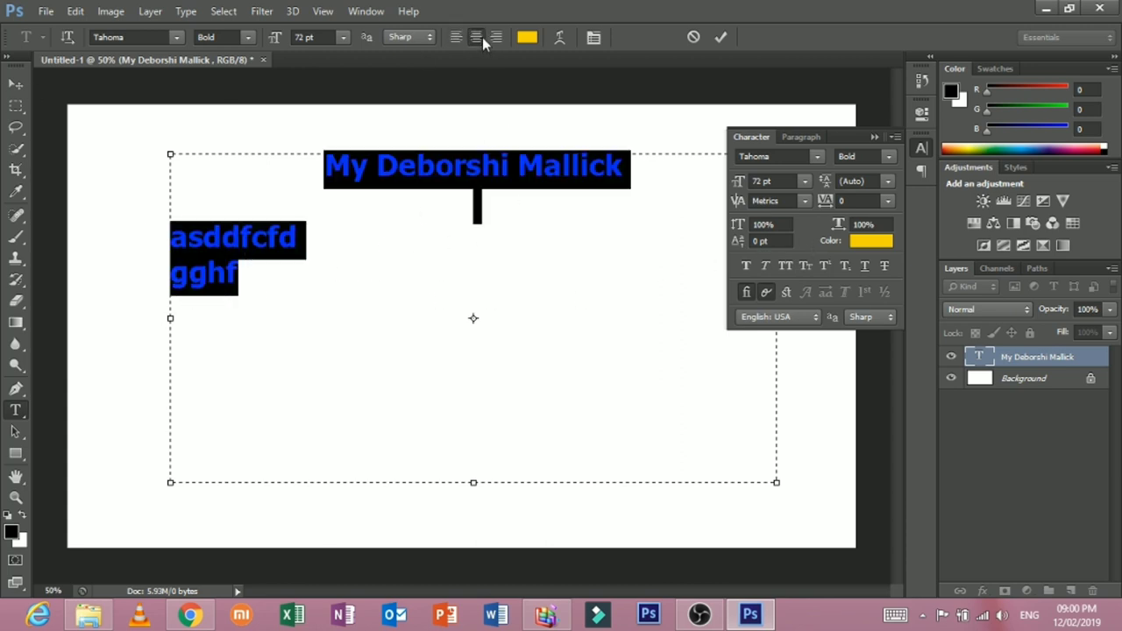
pyautogui.click(482, 37)
pyautogui.click(524, 272)
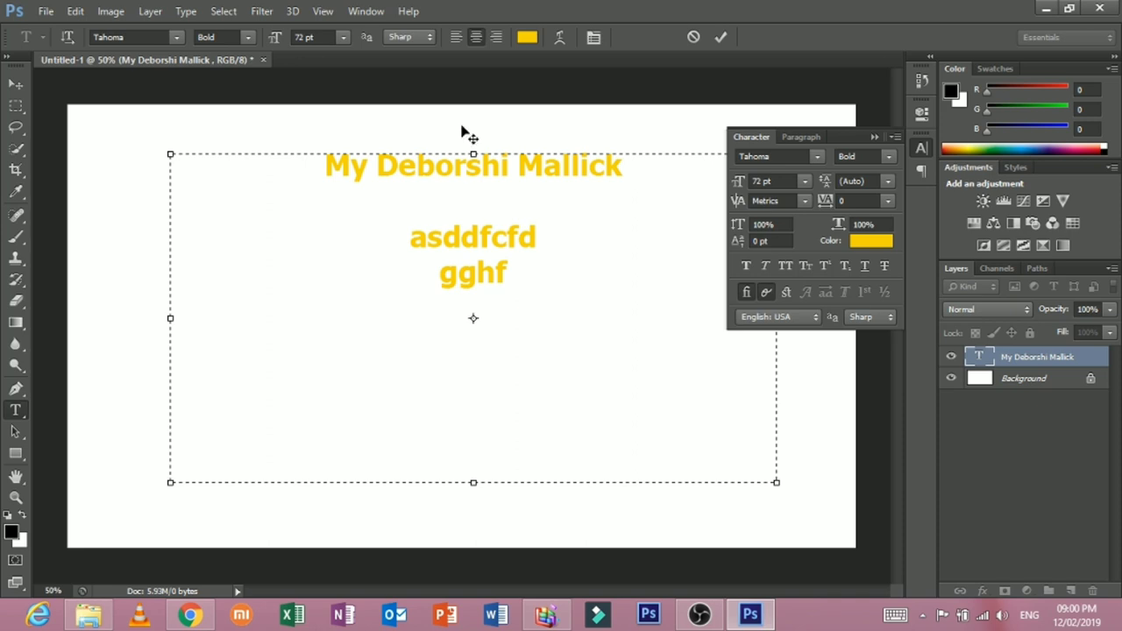
pyautogui.hotkey('ctrl', 'a')
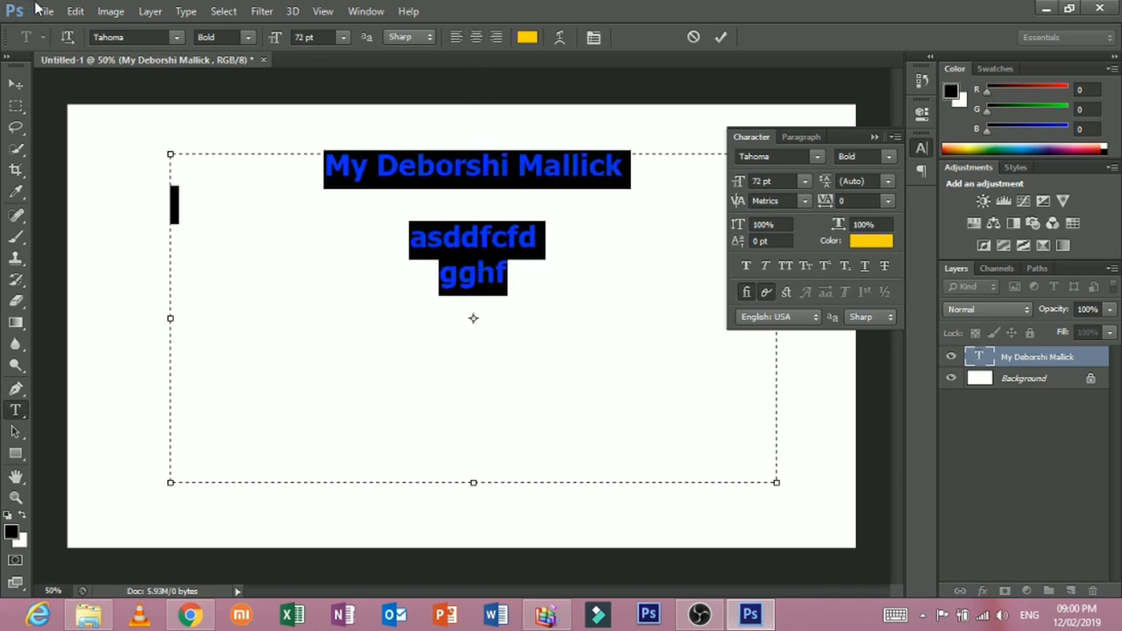
pyautogui.click(457, 37)
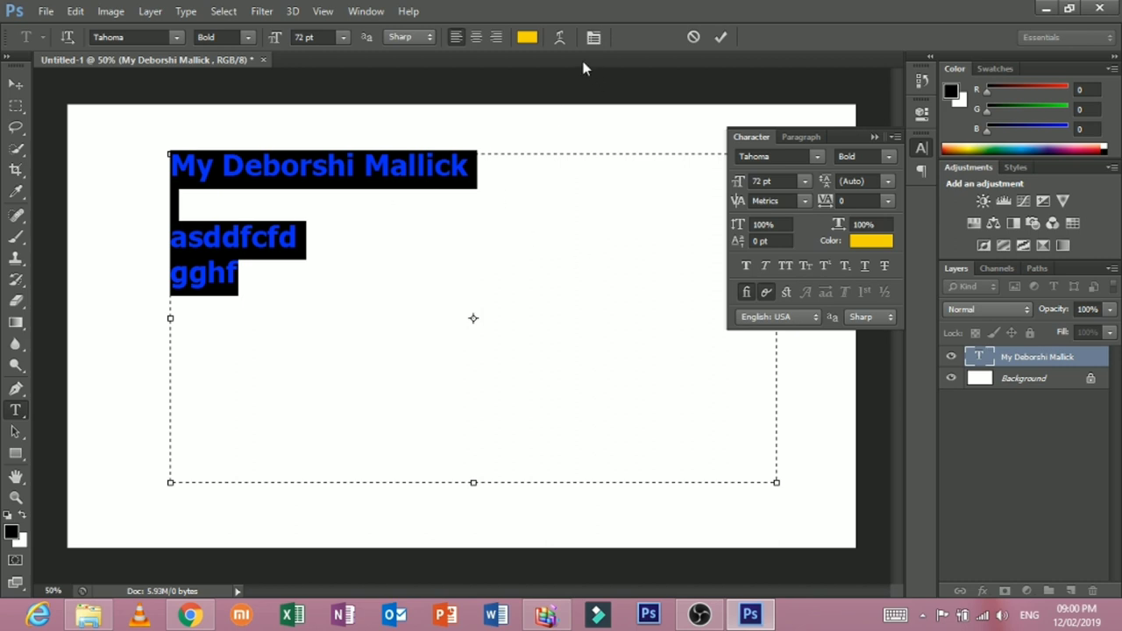
pyautogui.click(496, 37)
pyautogui.click(476, 37)
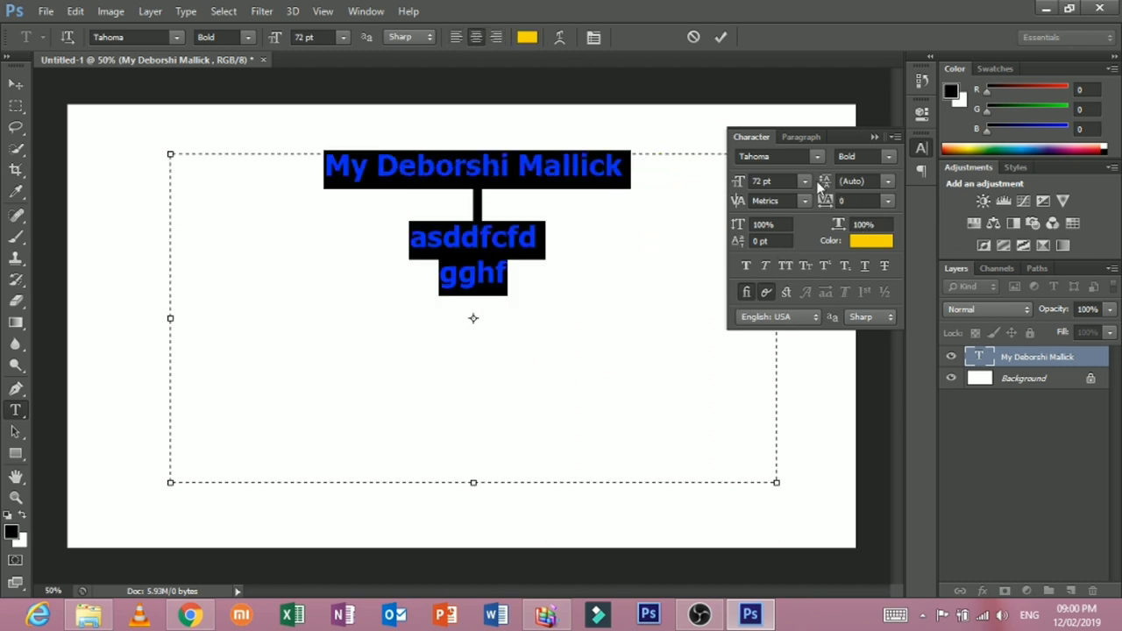
# - Enlarge all the text to 125 pt with Auto leading
pyautogui.moveTo(733, 188); pyautogui.dragTo(887, 189)
pyautogui.click(887, 183)
pyautogui.click(854, 201)
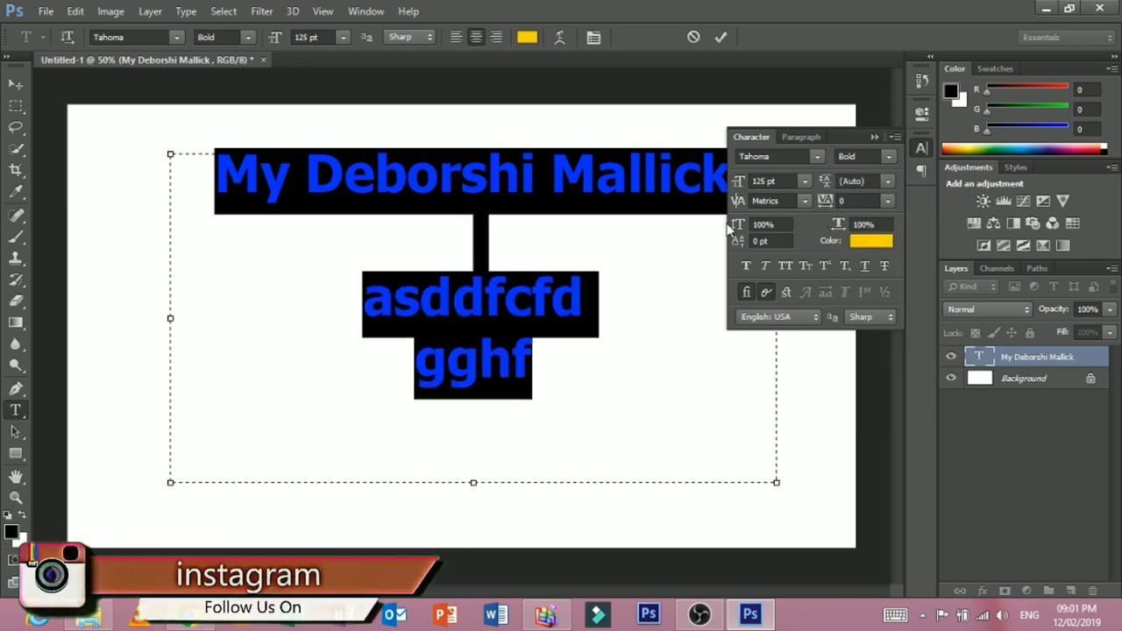
# - Try Optical and fixed 0 kerning, then settle back on Metrics kerning
pyautogui.click(804, 201)
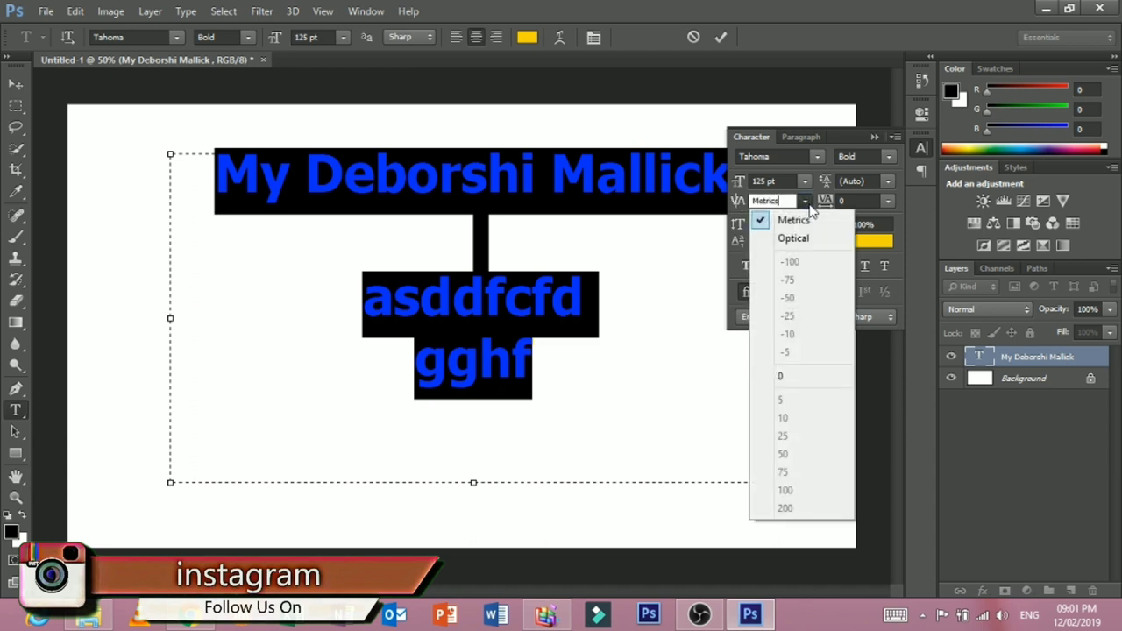
pyautogui.click(805, 234)
pyautogui.click(805, 202)
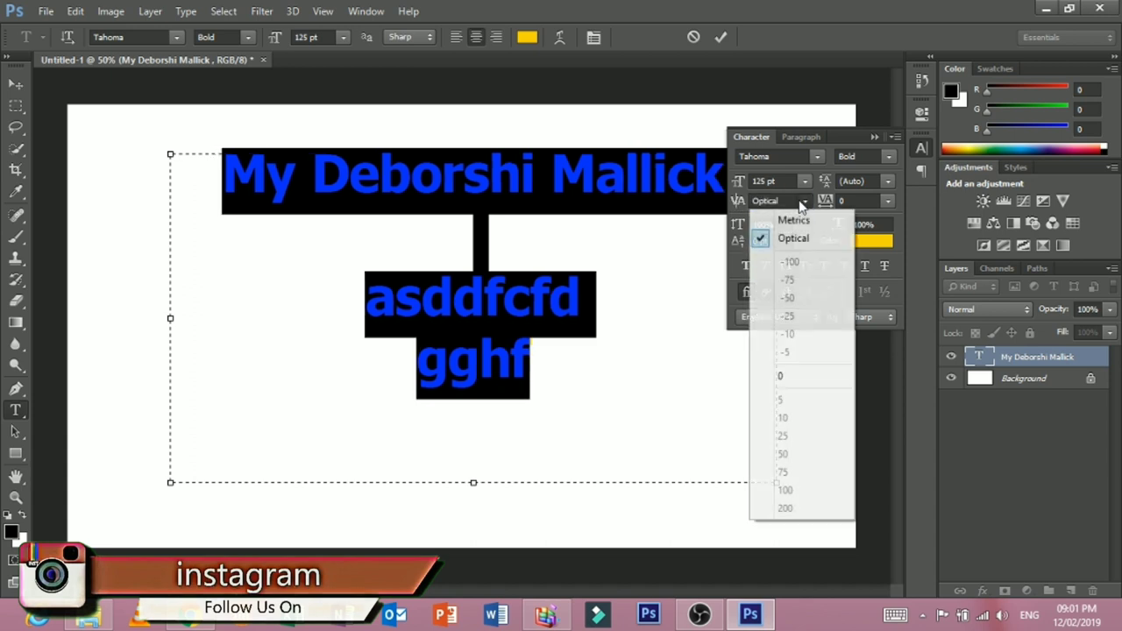
pyautogui.click(795, 220)
pyautogui.moveTo(739, 206); pyautogui.dragTo(800, 207)
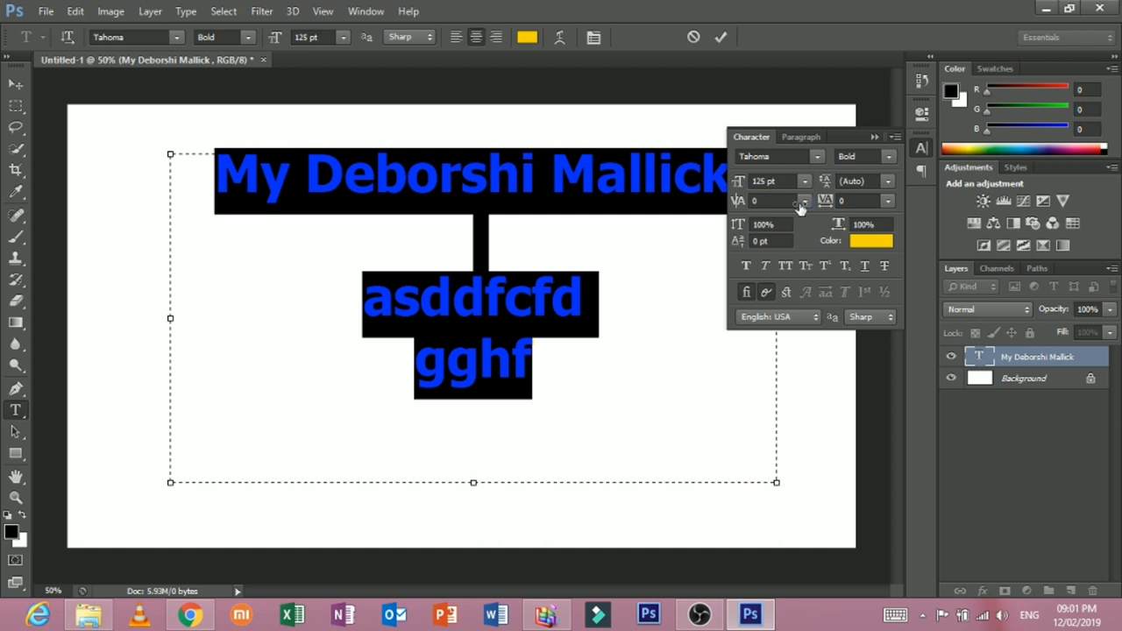
pyautogui.click(804, 202)
pyautogui.click(794, 220)
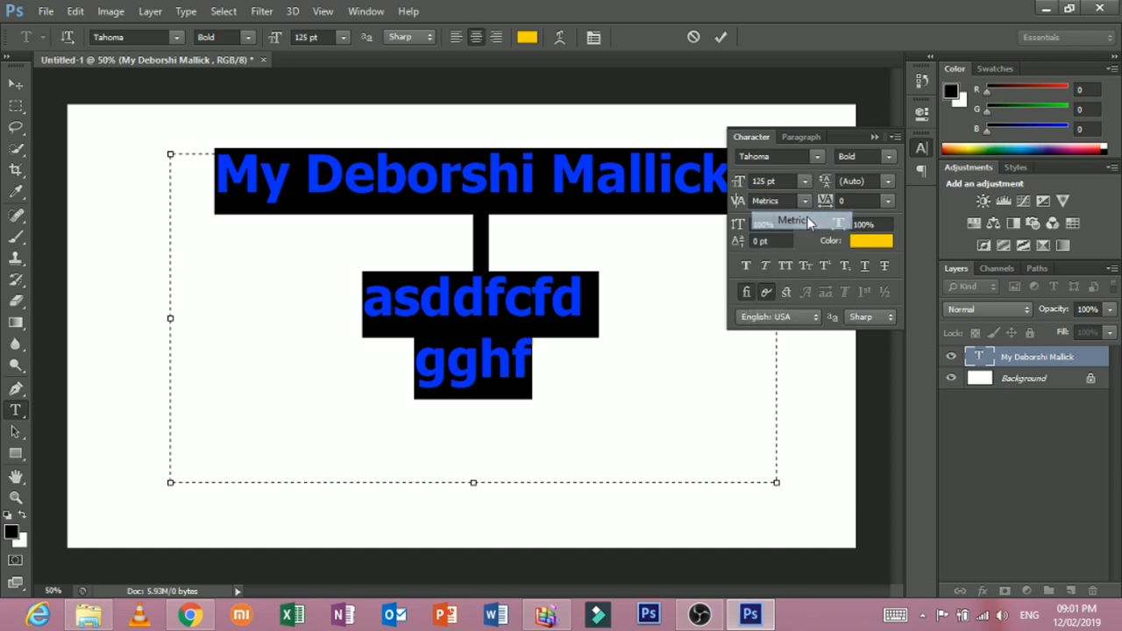
# - Set tracking to 80, scaling to 161% vertical and 86% horizontal, and a 23 pt baseline shift
pyautogui.moveTo(823, 203); pyautogui.dragTo(828, 240)
pyautogui.moveTo(741, 229); pyautogui.dragTo(759, 230)
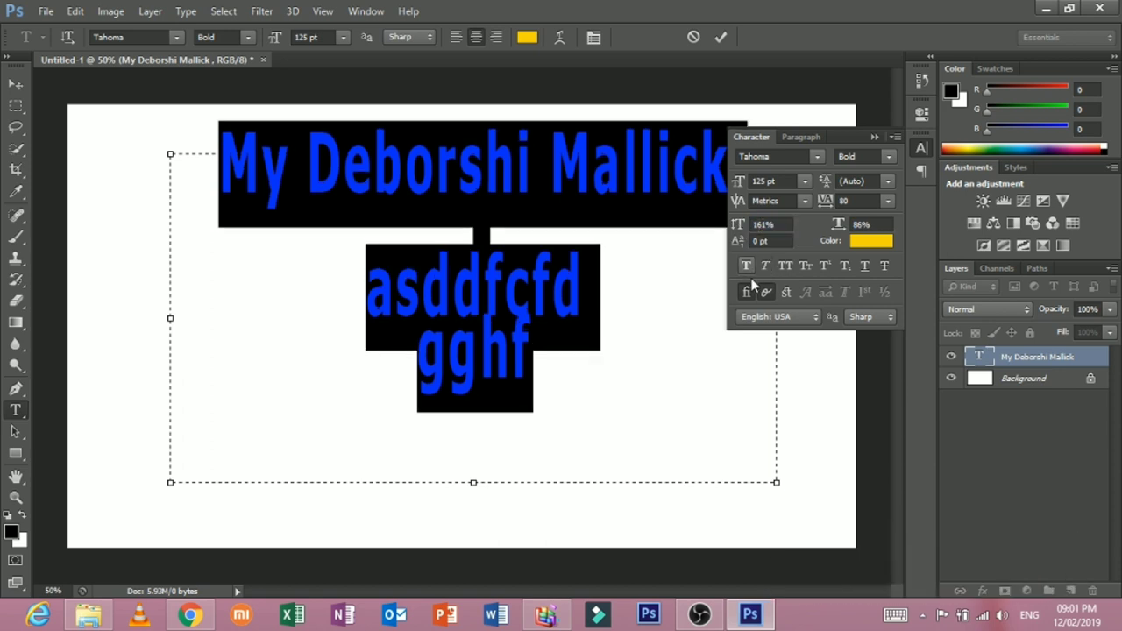
pyautogui.moveTo(741, 242); pyautogui.dragTo(708, 246)
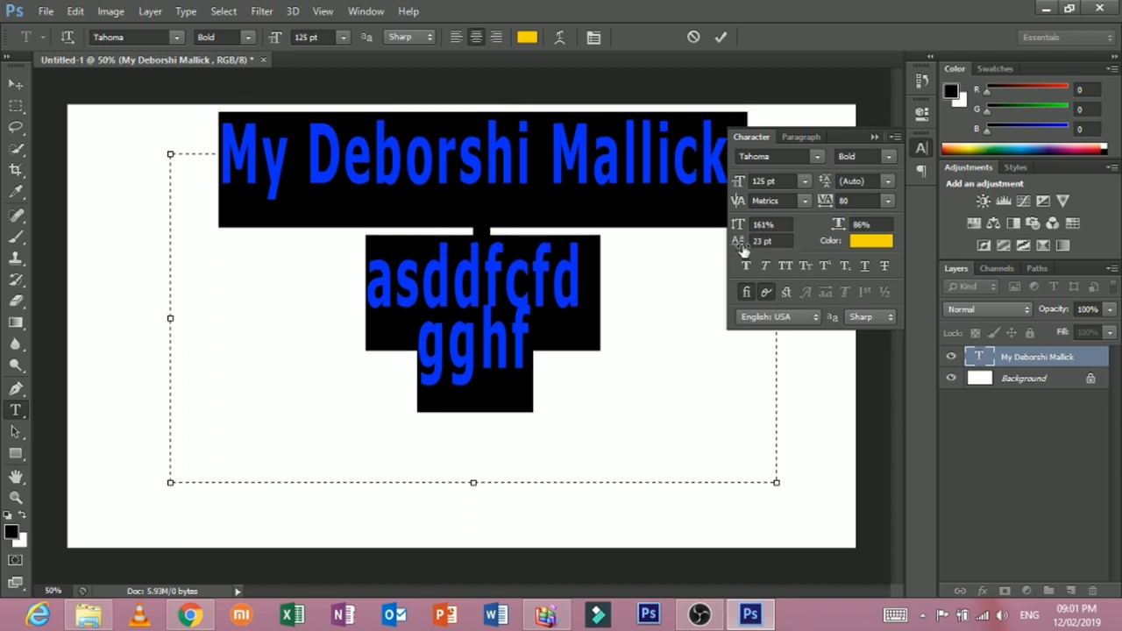
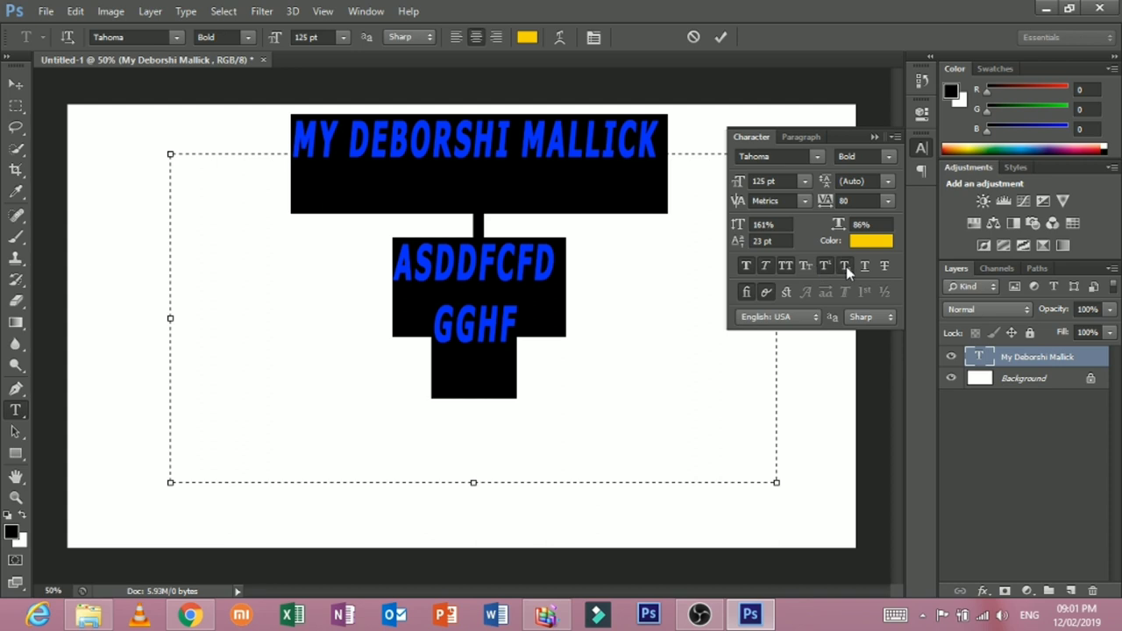
# - Turn subscript off and leave the text without underline or strikethrough
pyautogui.click(845, 266)
pyautogui.click(863, 266)
pyautogui.click(884, 267)
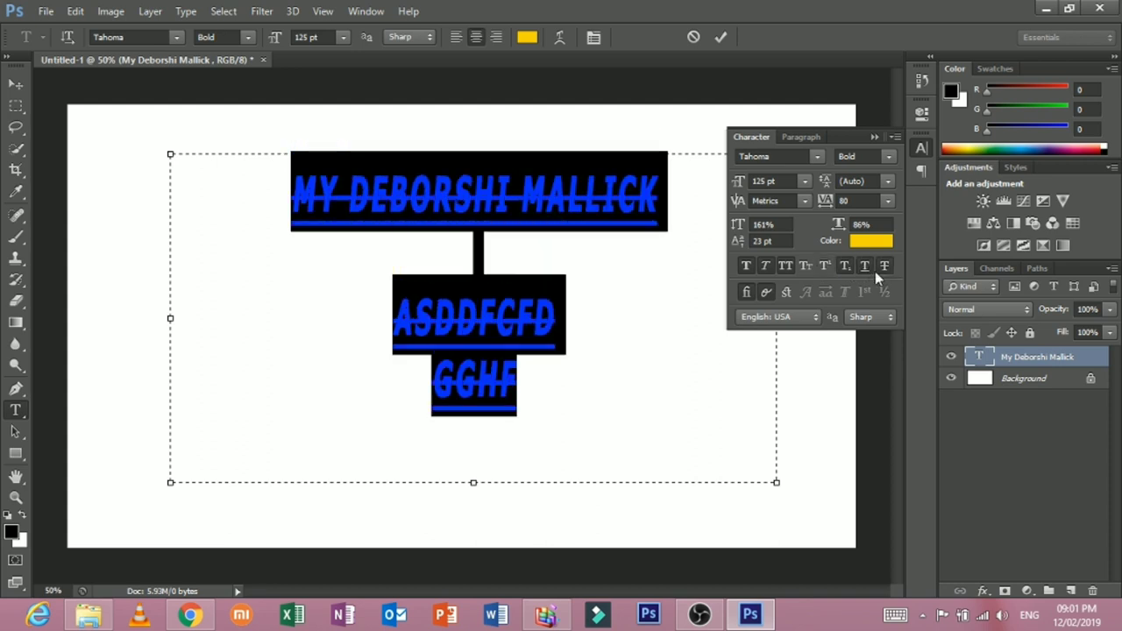
pyautogui.click(883, 266)
pyautogui.click(864, 266)
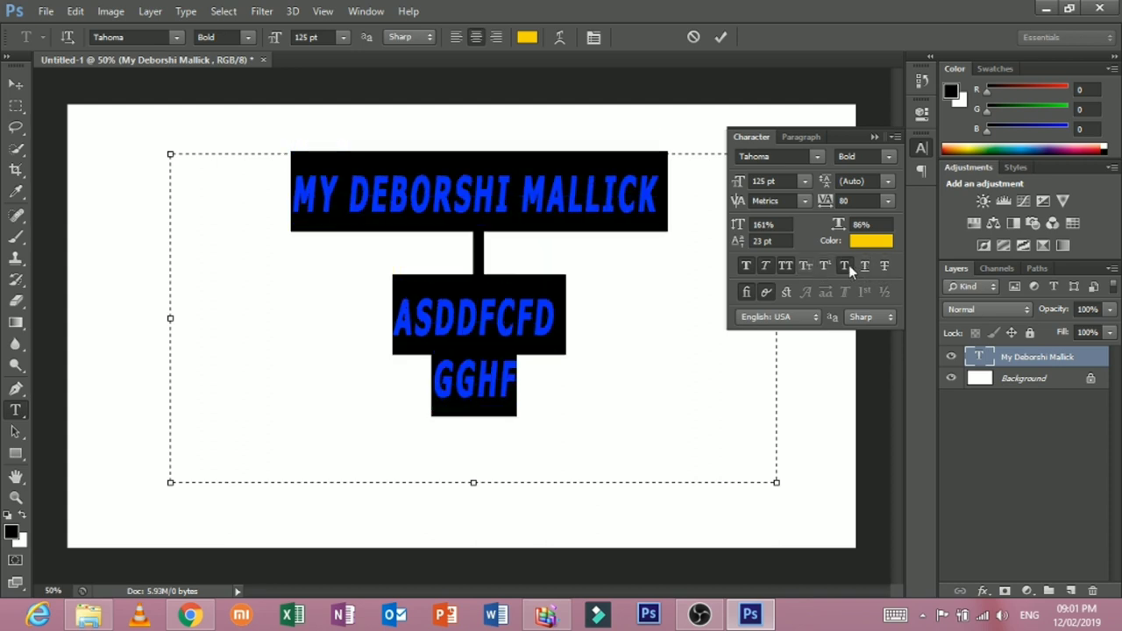
# - Make the text upright mixed-case faux bold with ligatures, close Character, and select the text
pyautogui.click(785, 266)
pyautogui.click(750, 261)
pyautogui.click(767, 263)
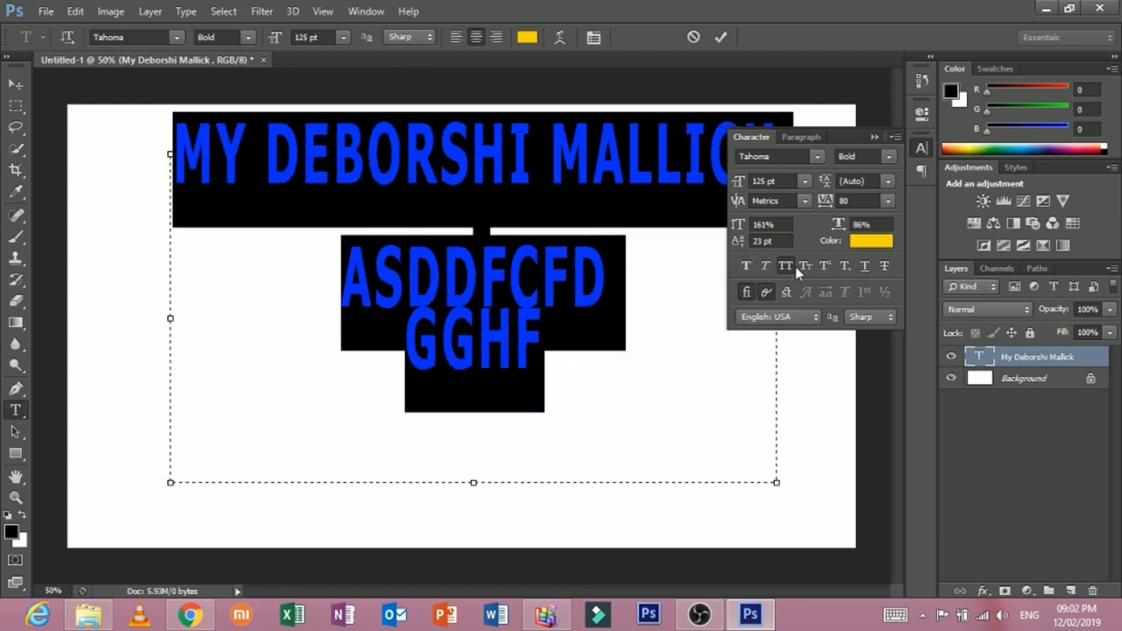
pyautogui.click(792, 267)
pyautogui.click(745, 271)
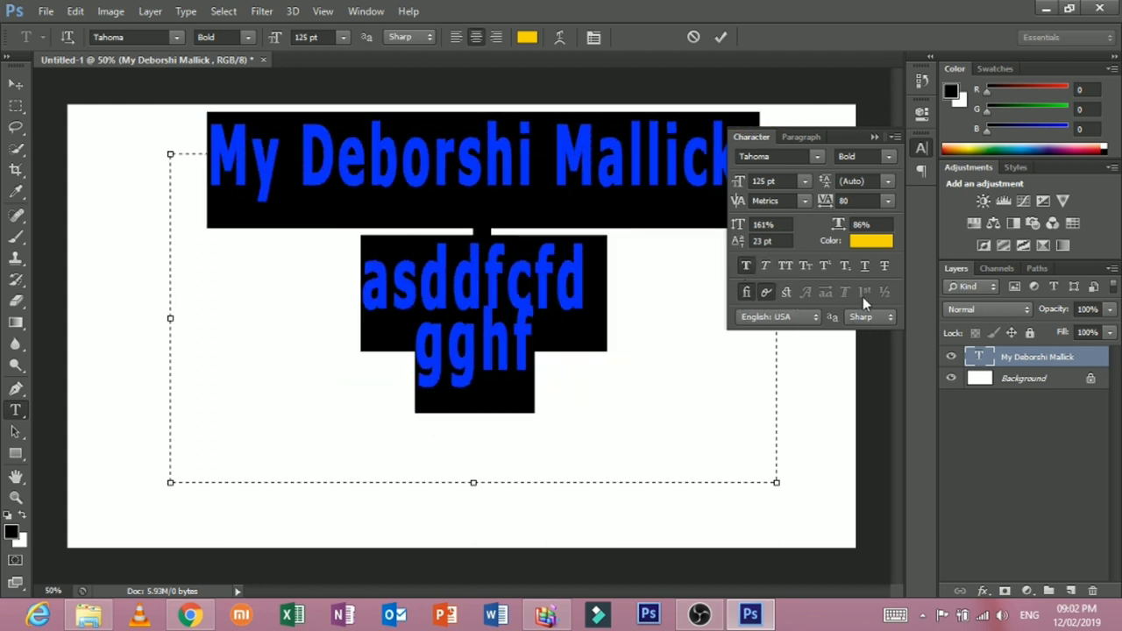
pyautogui.click(745, 291)
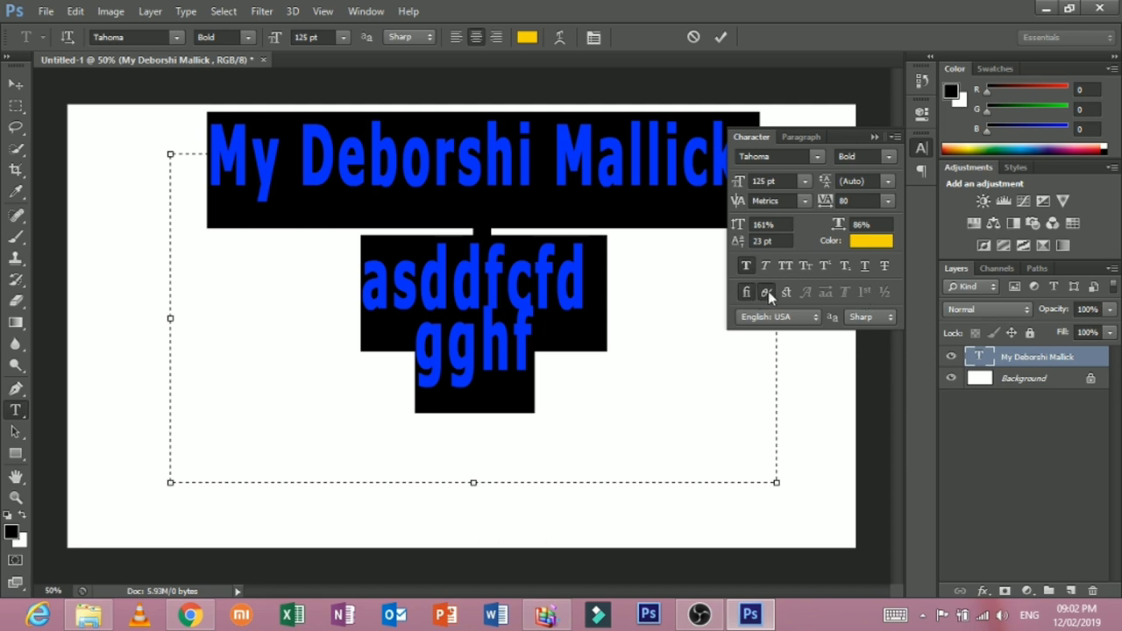
pyautogui.click(921, 151)
pyautogui.click(627, 287)
pyautogui.moveTo(618, 388); pyautogui.dragTo(110, 80)
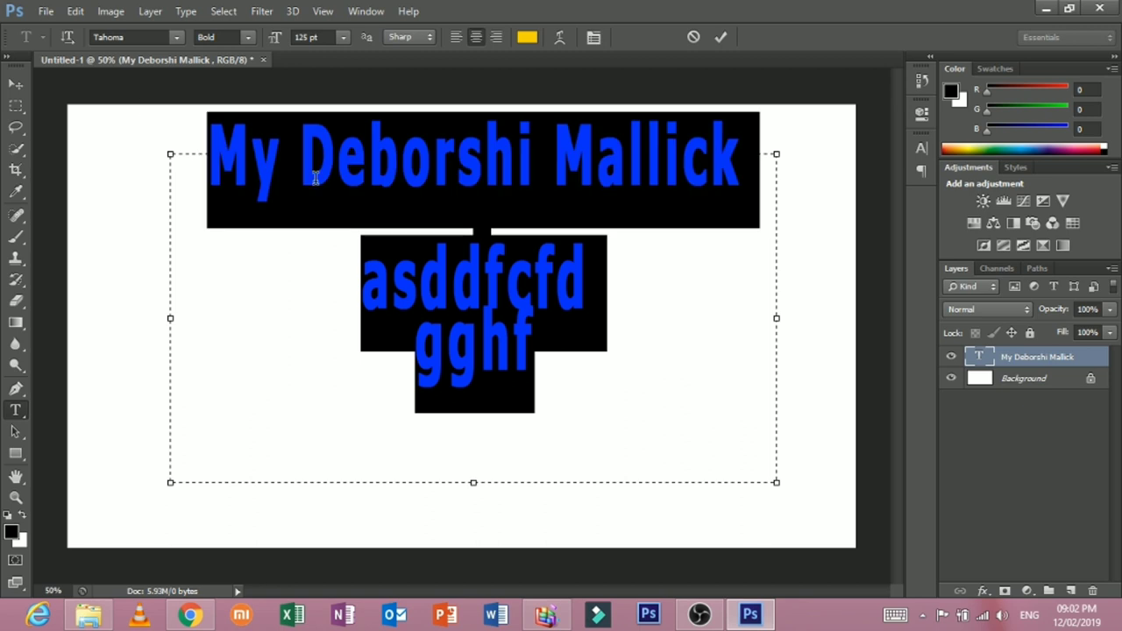
# - Delete the 'asddfcfd gghf' filler lines from the text box
pyautogui.click(644, 352)
pyautogui.moveTo(620, 374); pyautogui.dragTo(353, 298)
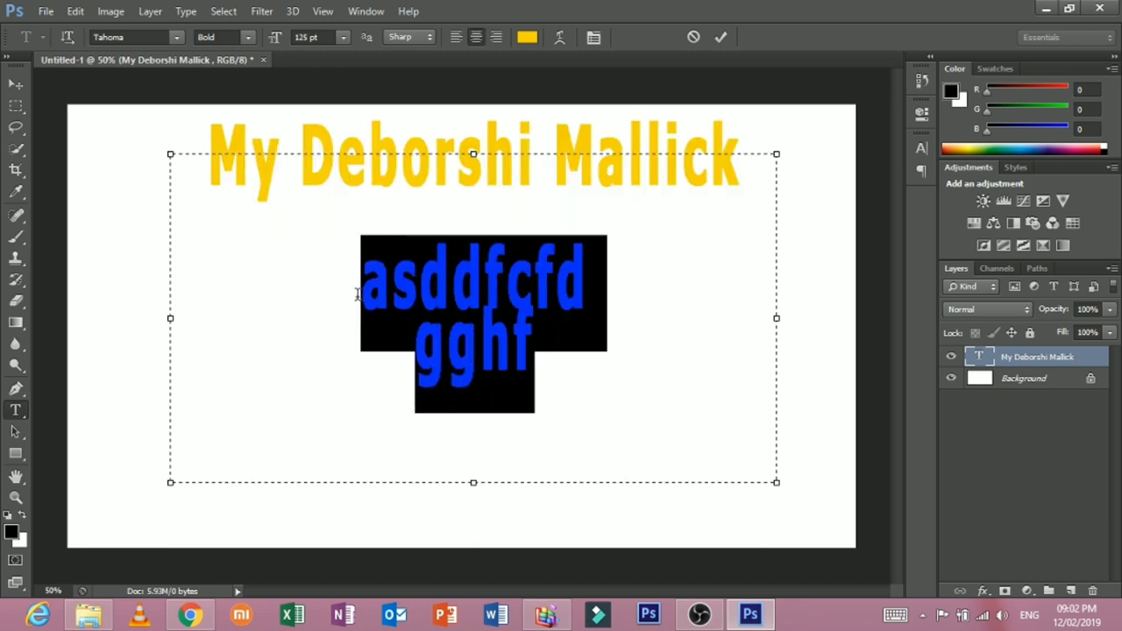
pyautogui.press('BackSpace')
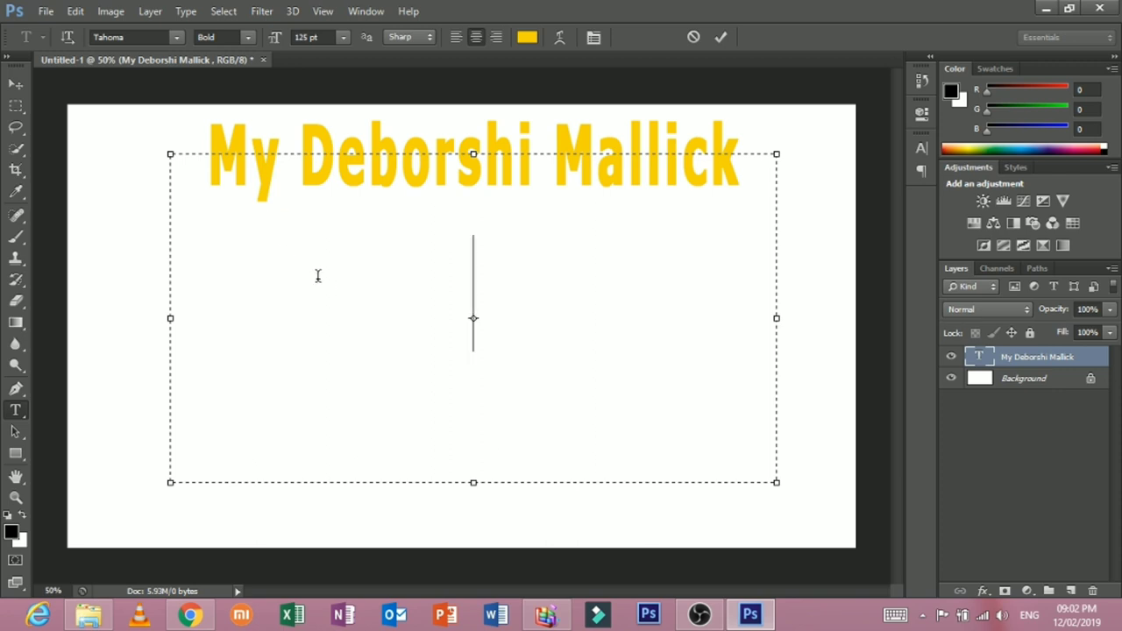
pyautogui.write('io')
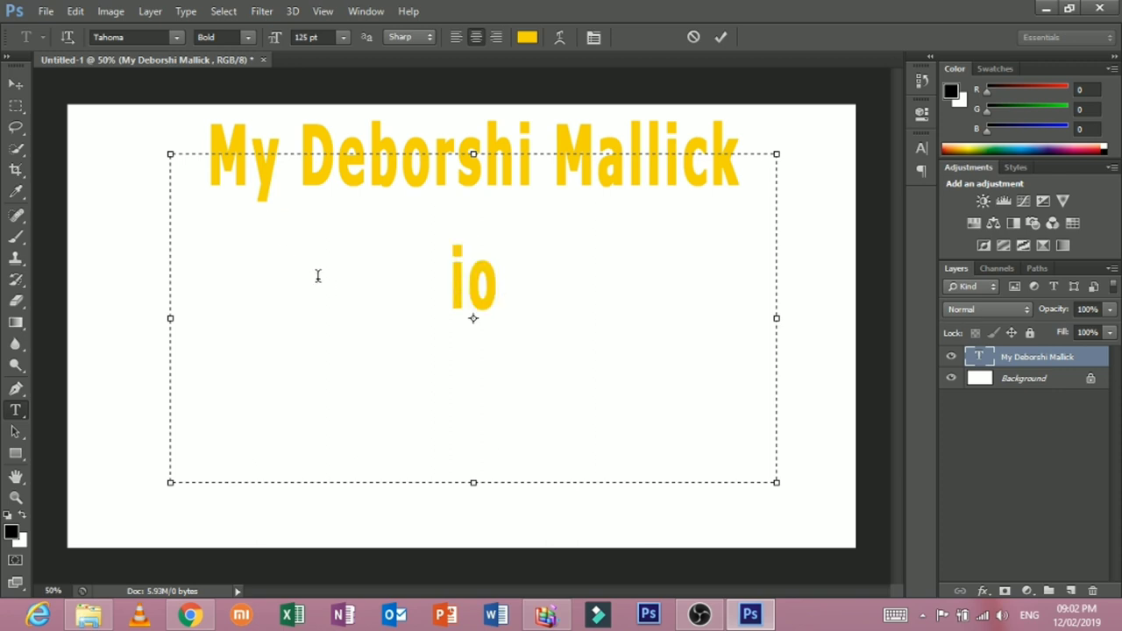
pyautogui.press('BackSpace')
pyautogui.press('BackSpace')
# - Type 'i am the owner of Detech Youtube chanel', correcting the 'Youutbe' typo
pyautogui.write('i a')
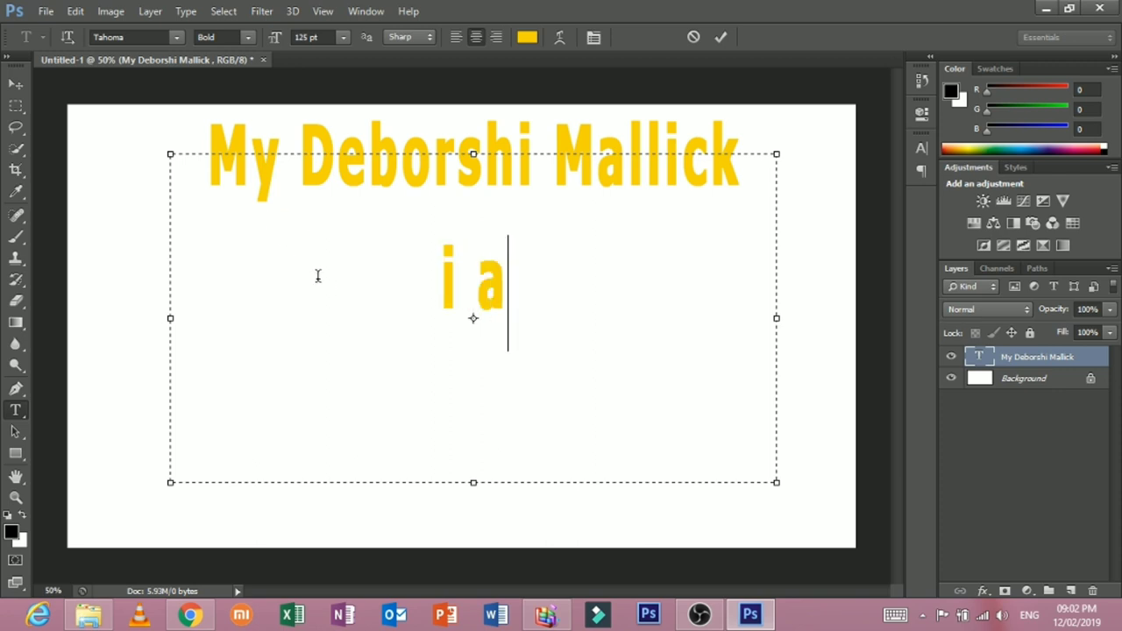
pyautogui.write('m th')
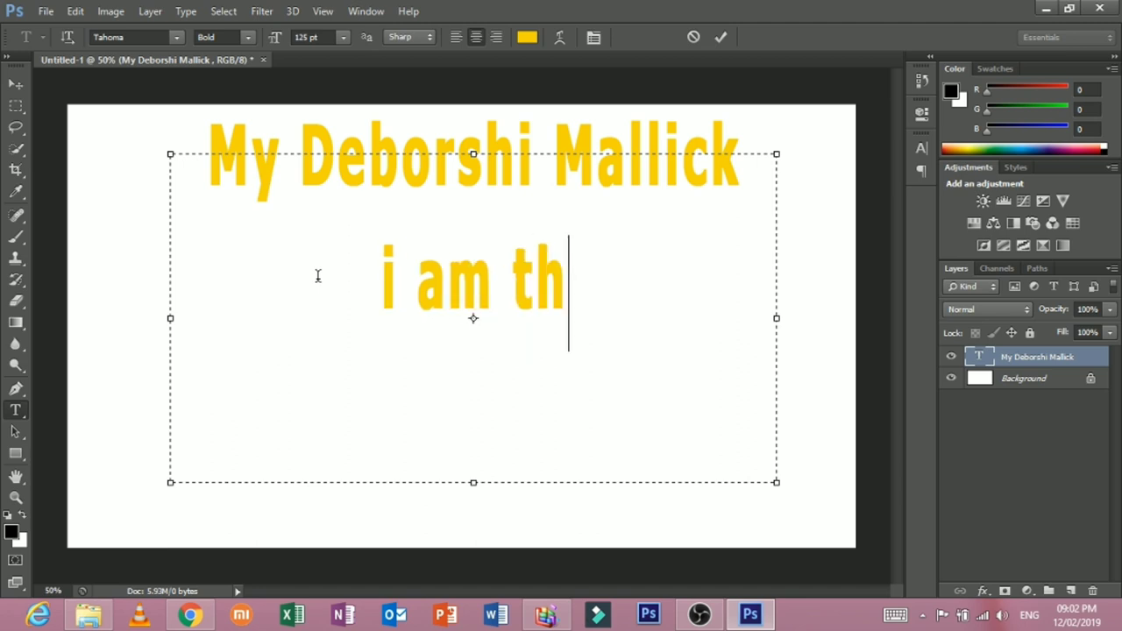
pyautogui.write('e o')
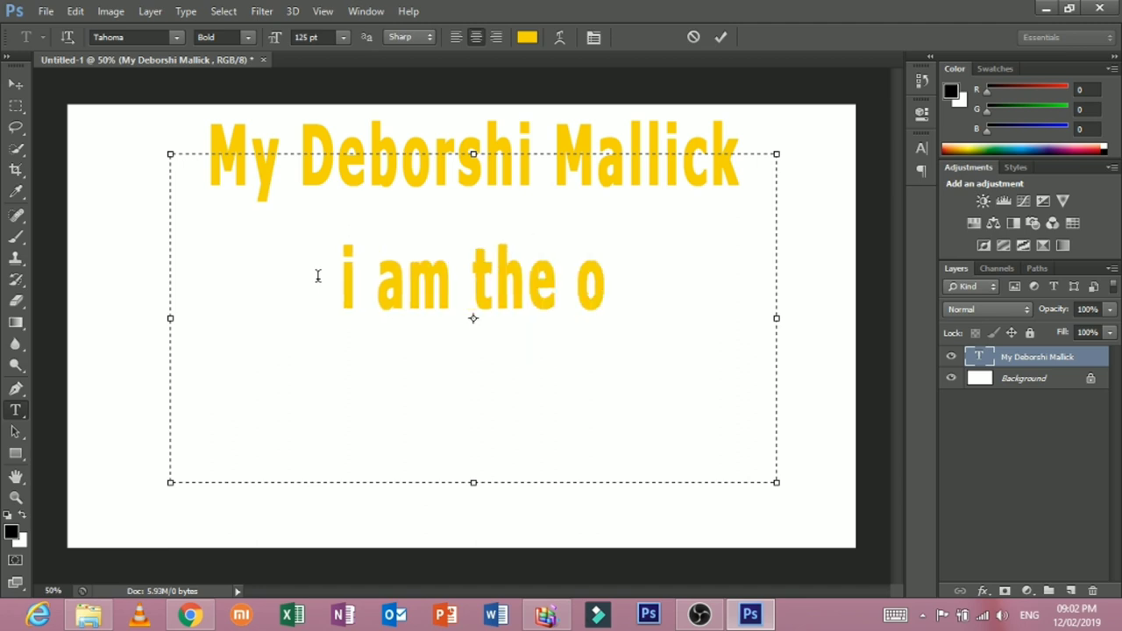
pyautogui.write('wner ')
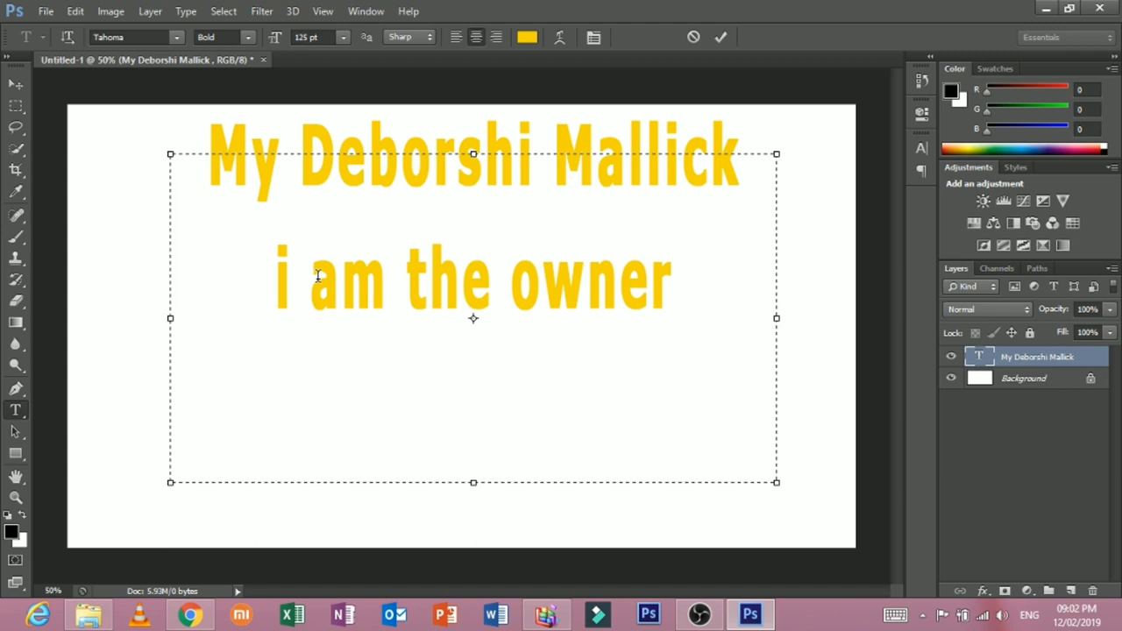
pyautogui.write('of De')
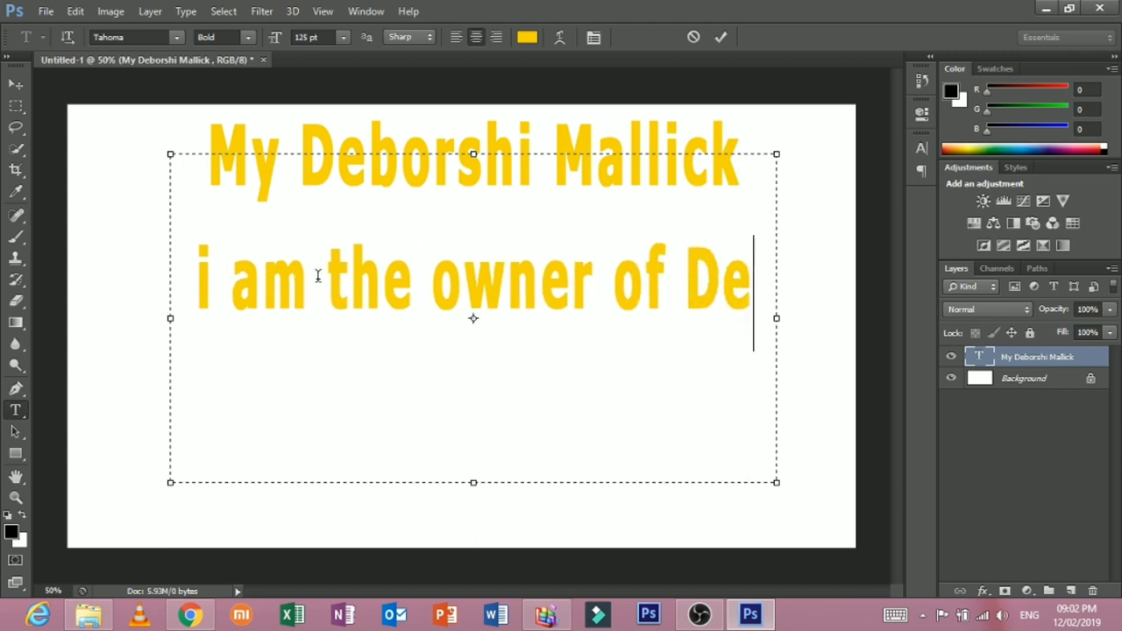
pyautogui.write('tech')
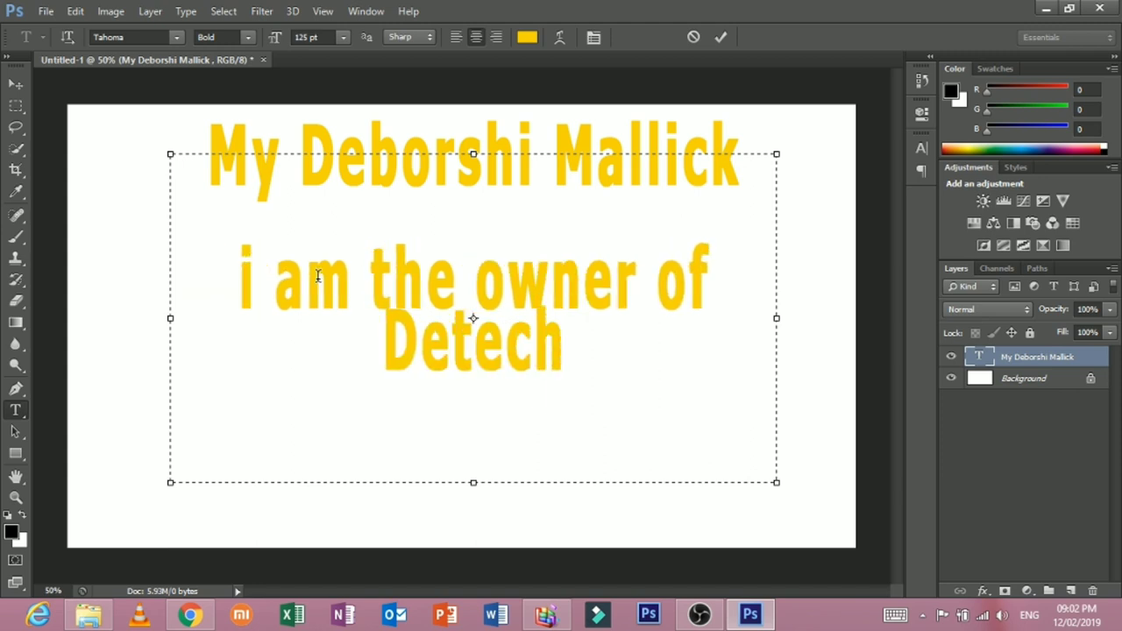
pyautogui.write(' Youut')
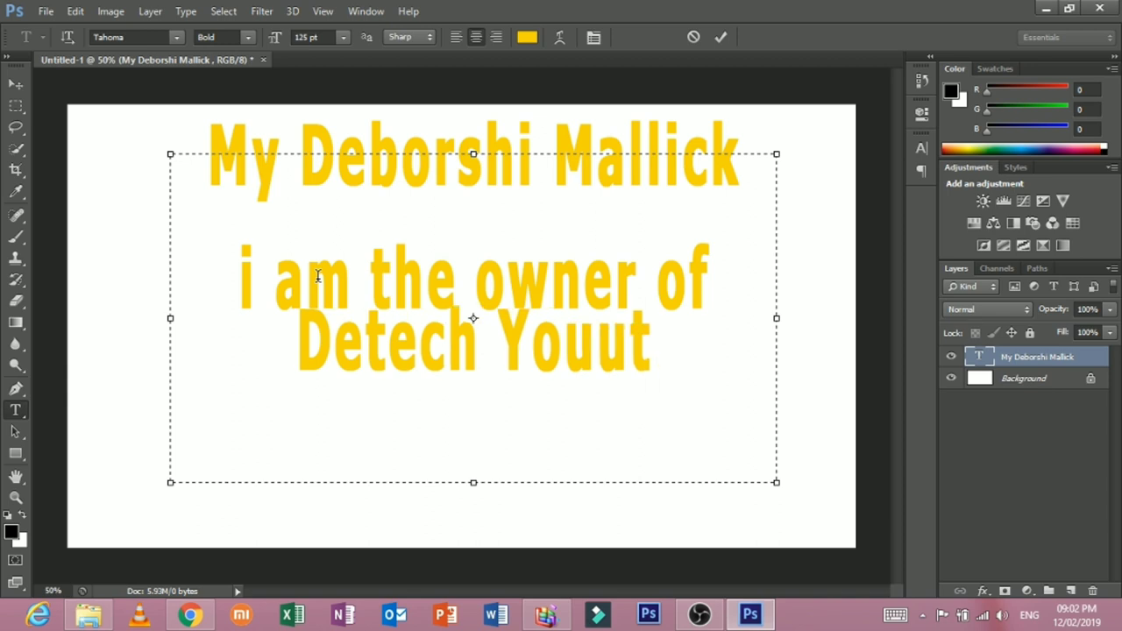
pyautogui.write('be')
pyautogui.press('Left')
pyautogui.press('Left')
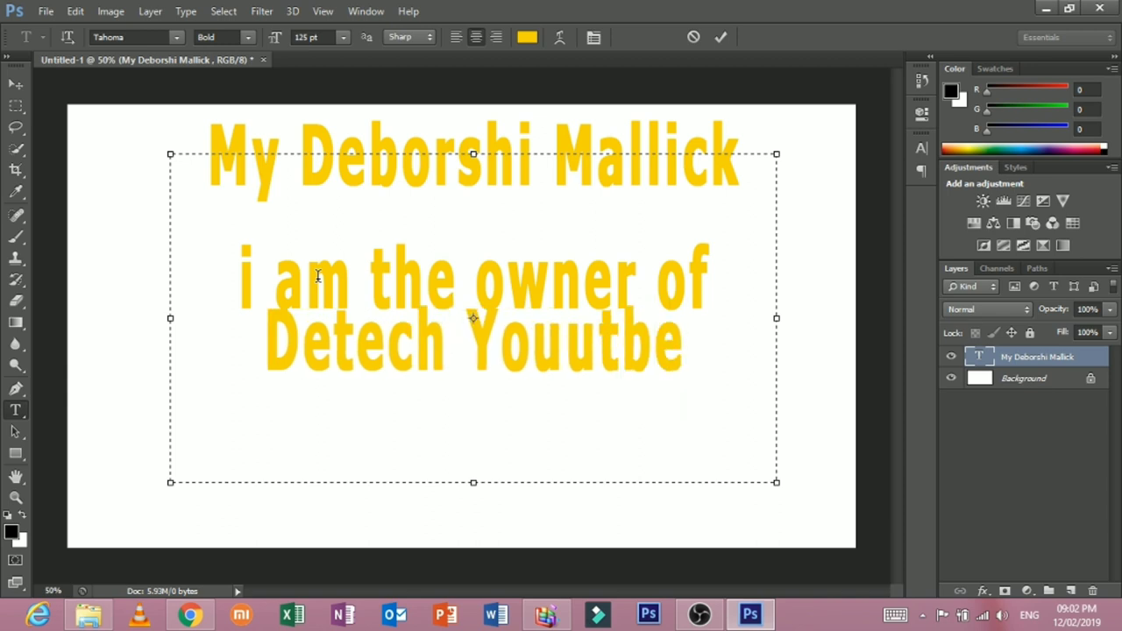
pyautogui.press('BackSpace')
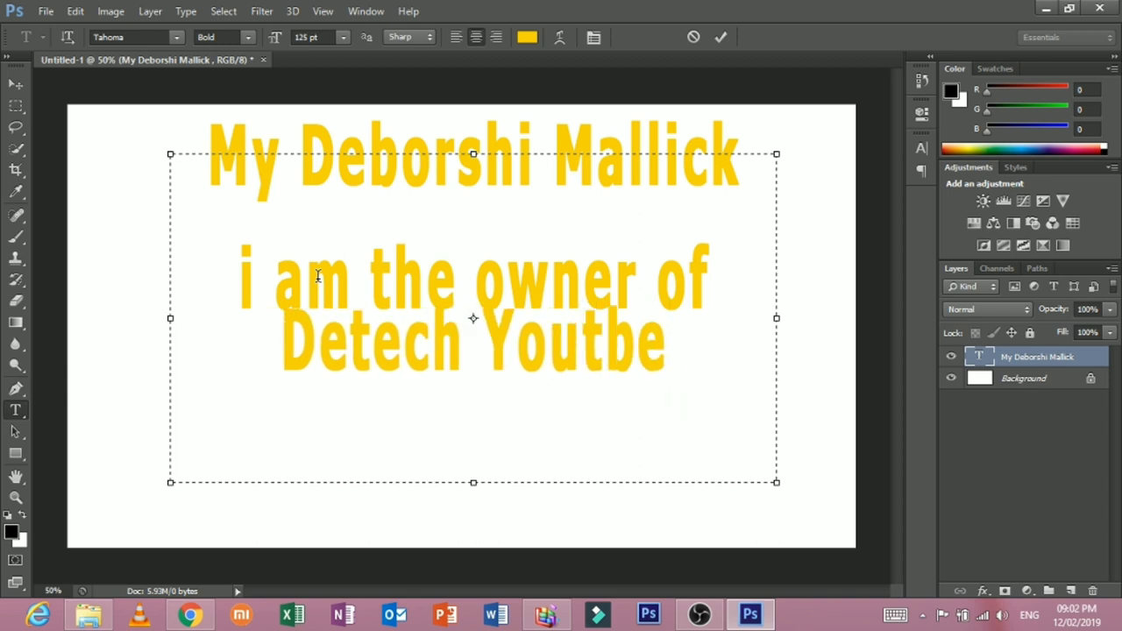
pyautogui.write('u')
pyautogui.press('Right')
pyautogui.press('Right')
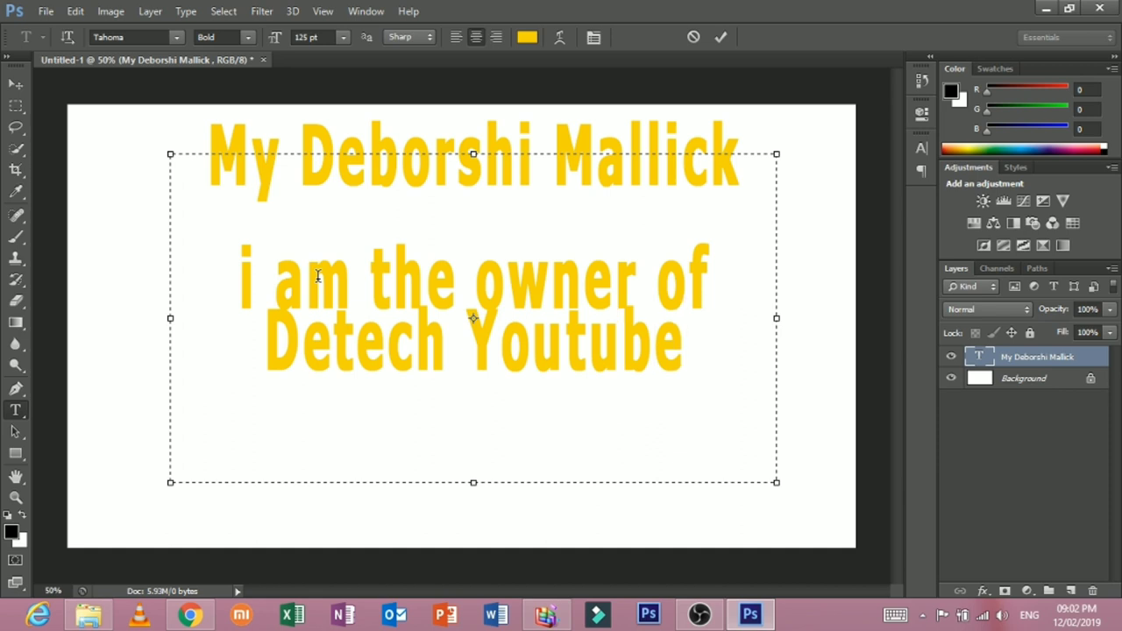
pyautogui.write('chanel')
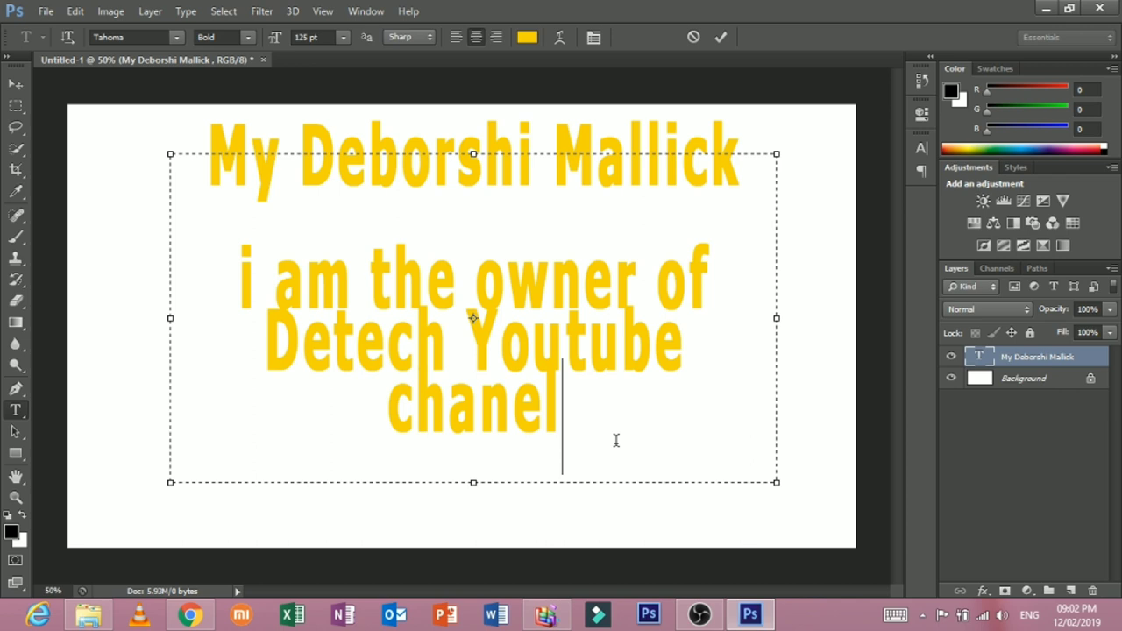
# - Set the subtitle to 60 pt and break the line before 'Youtube'
pyautogui.moveTo(616, 441); pyautogui.dragTo(239, 250)
pyautogui.click(342, 37)
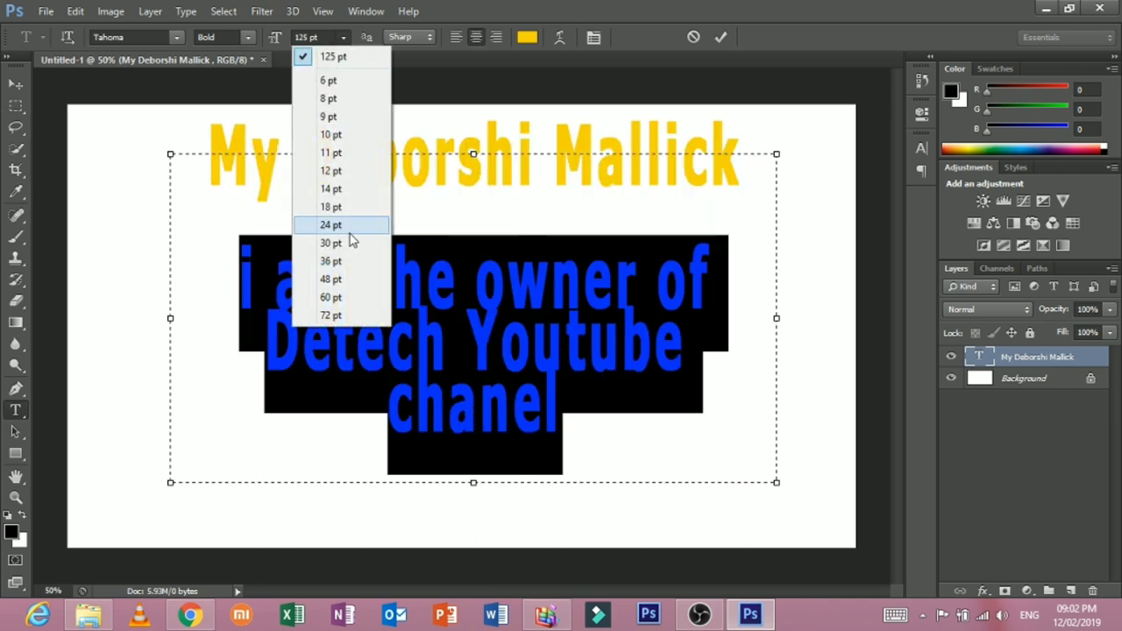
pyautogui.click(342, 225)
pyautogui.click(343, 37)
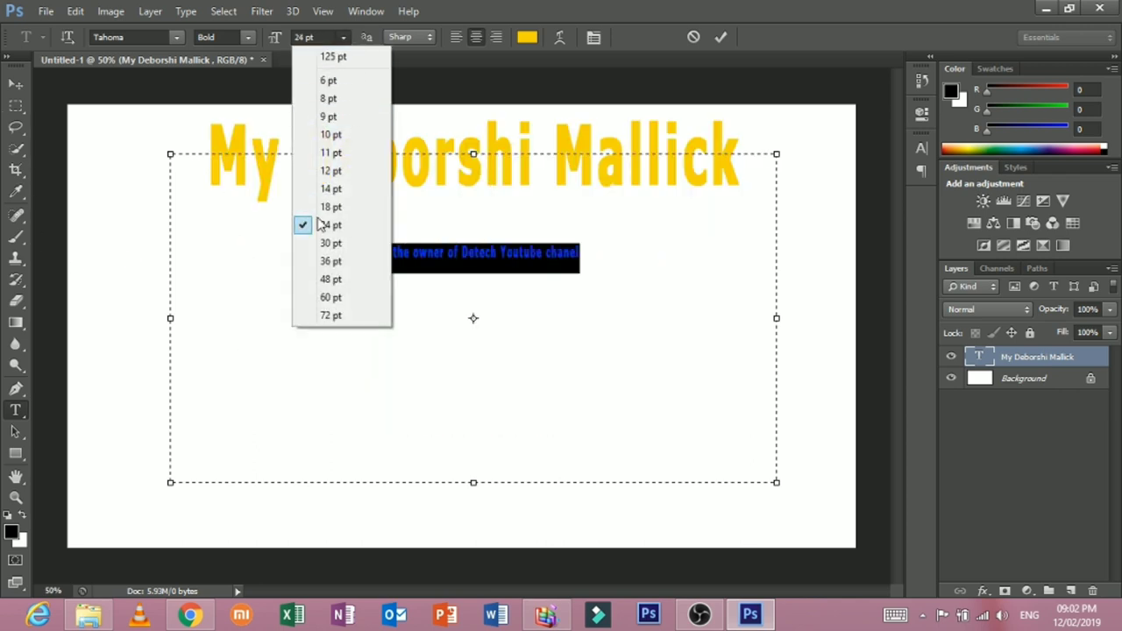
pyautogui.click(342, 299)
pyautogui.click(561, 339)
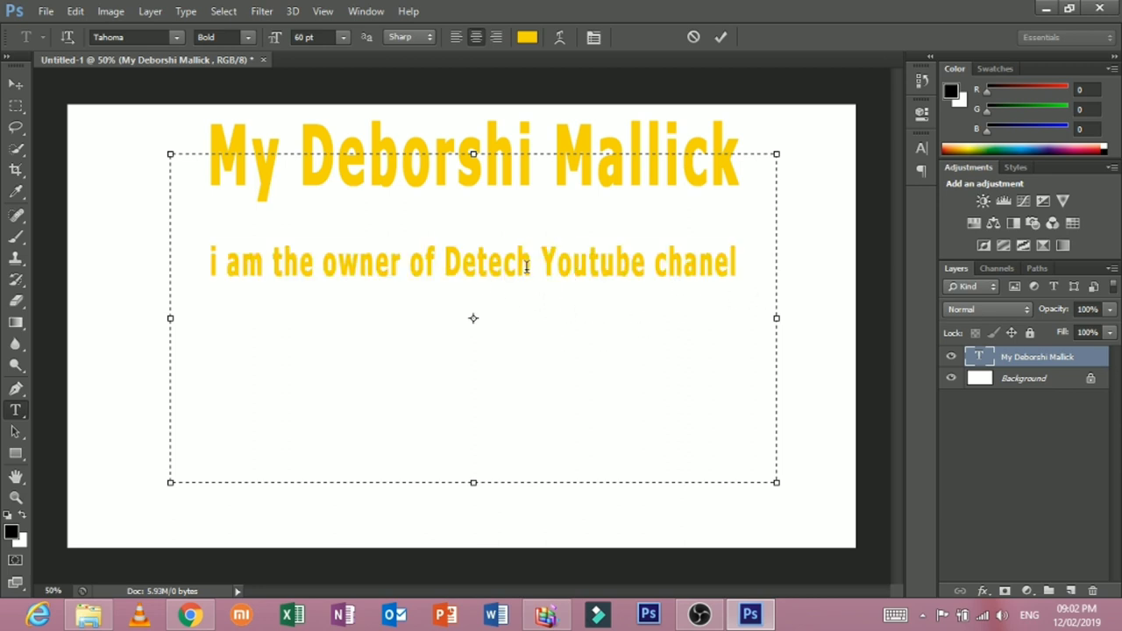
pyautogui.press('Return')
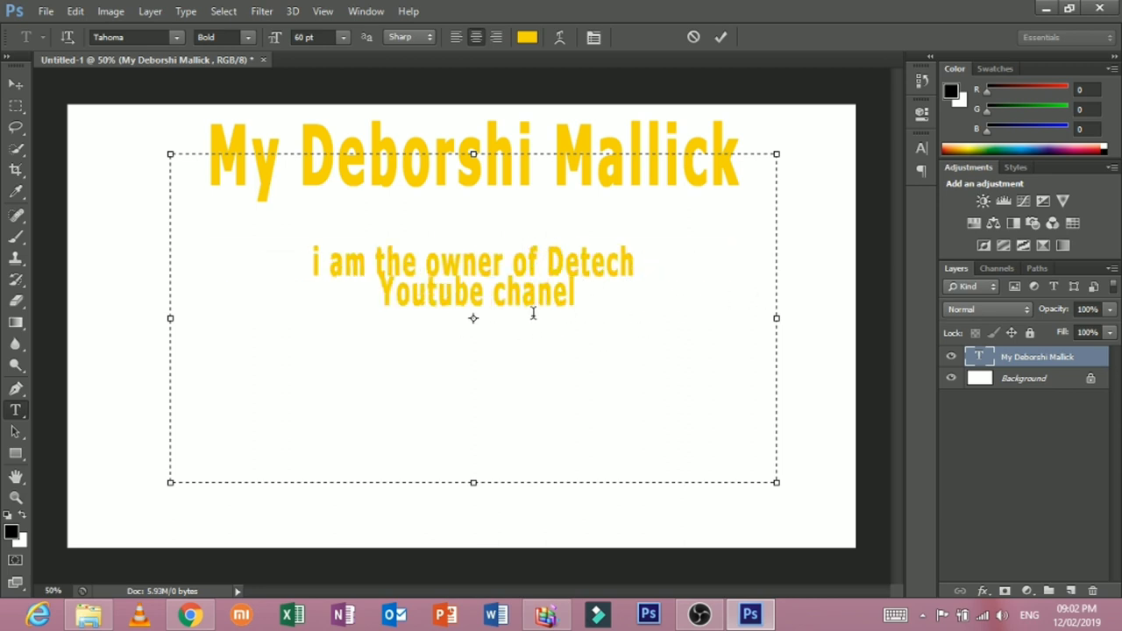
# - Change all the text to the Wide Latin font
pyautogui.hotkey('ctrl', 'a')
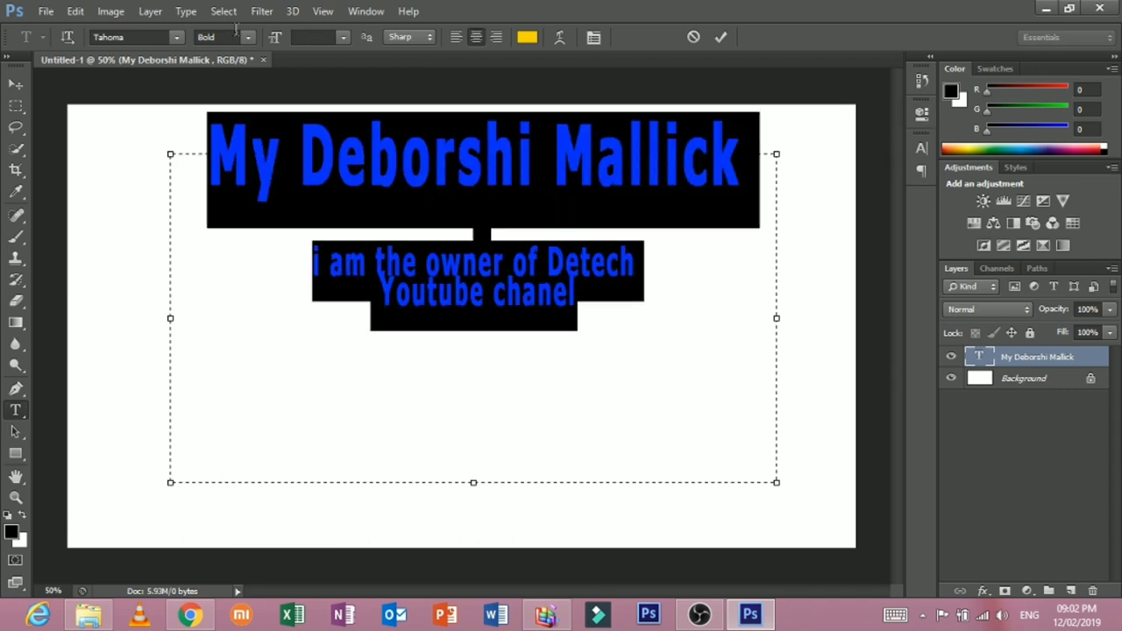
pyautogui.click(176, 36)
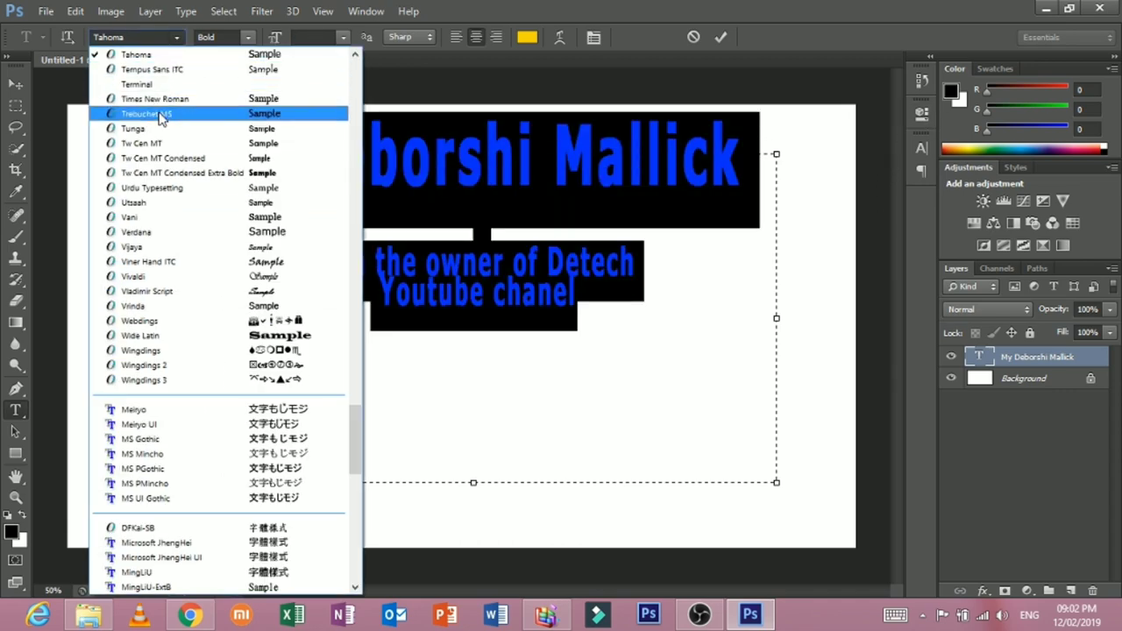
pyautogui.click(296, 335)
pyautogui.click(445, 355)
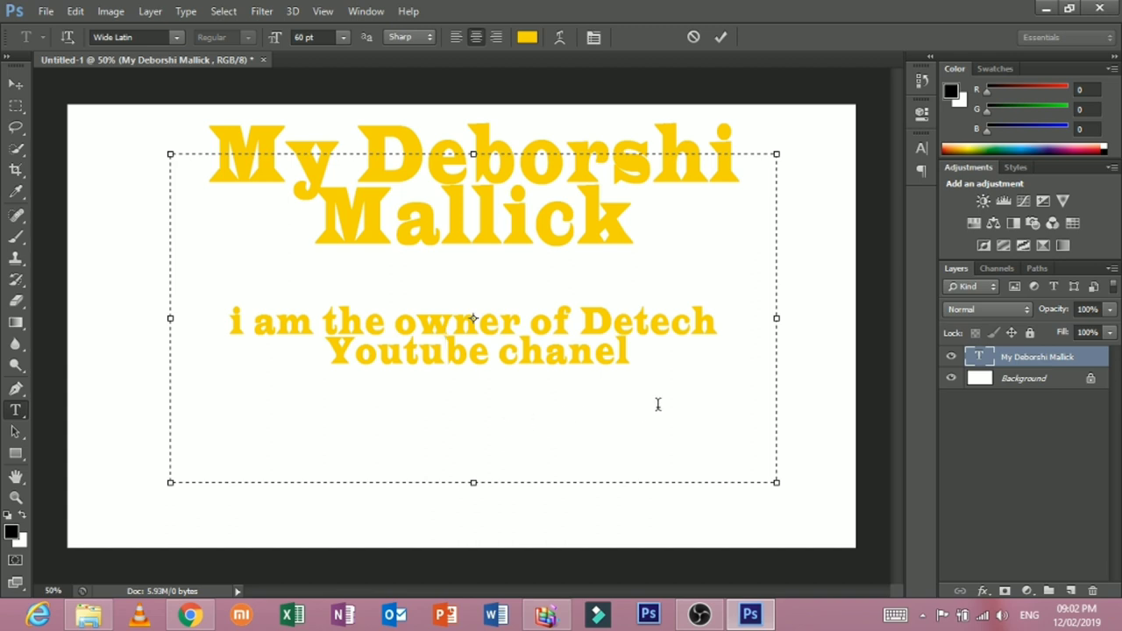
pyautogui.moveTo(629, 353); pyautogui.dragTo(70, 107)
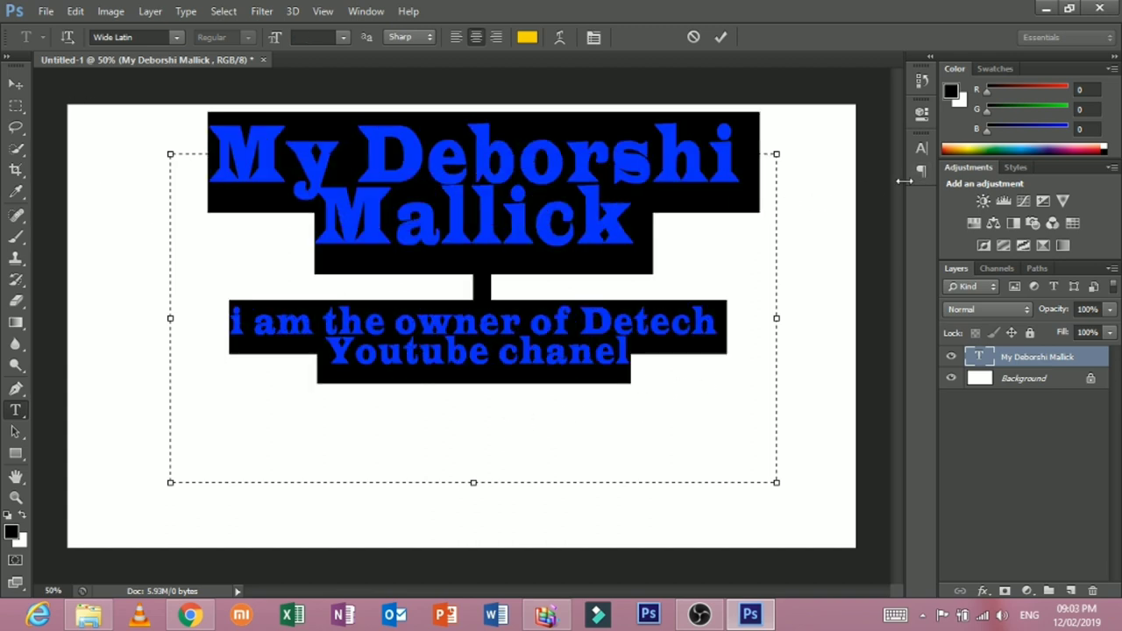
# - Set the text leading to 182 pt in the Character panel
pyautogui.click(921, 149)
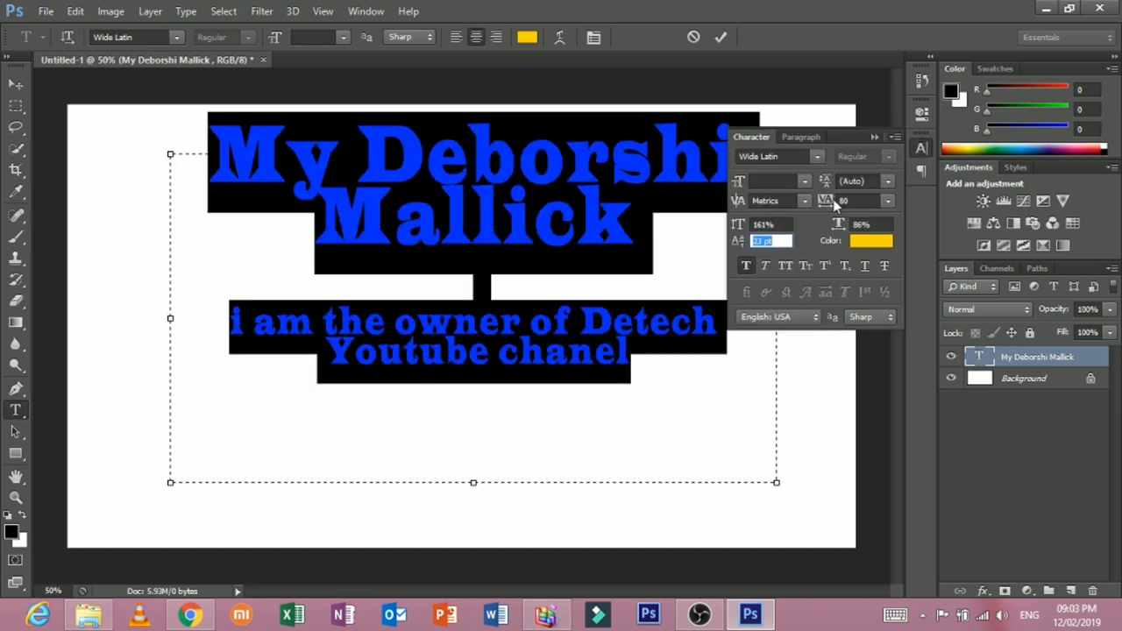
pyautogui.moveTo(825, 182); pyautogui.dragTo(970, 175)
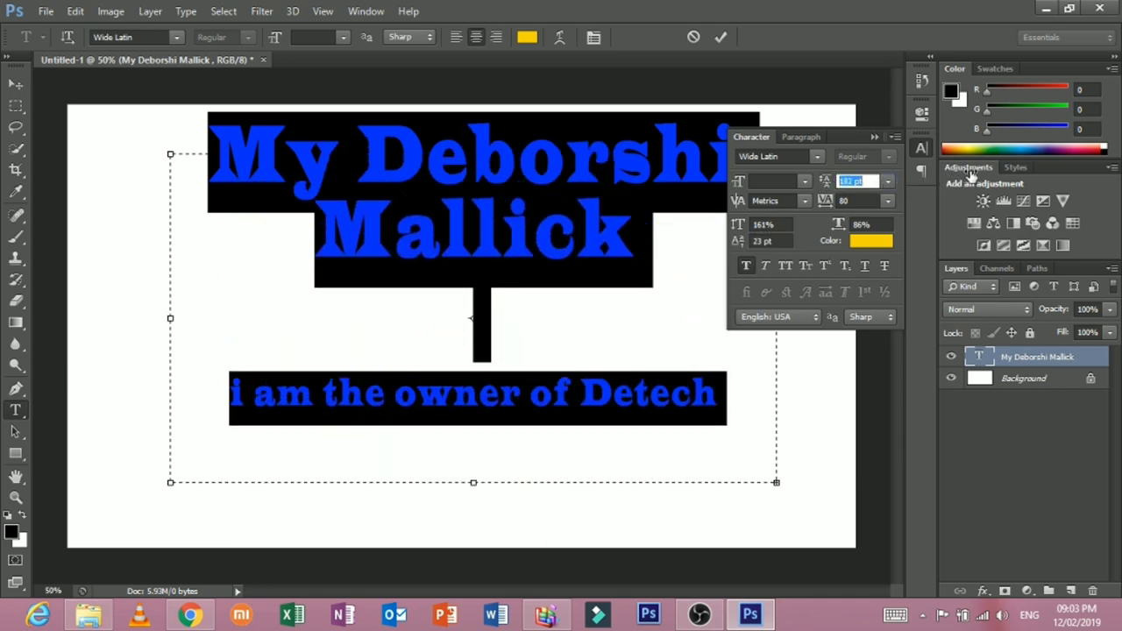
pyautogui.hotkey('shift', 'Tab')
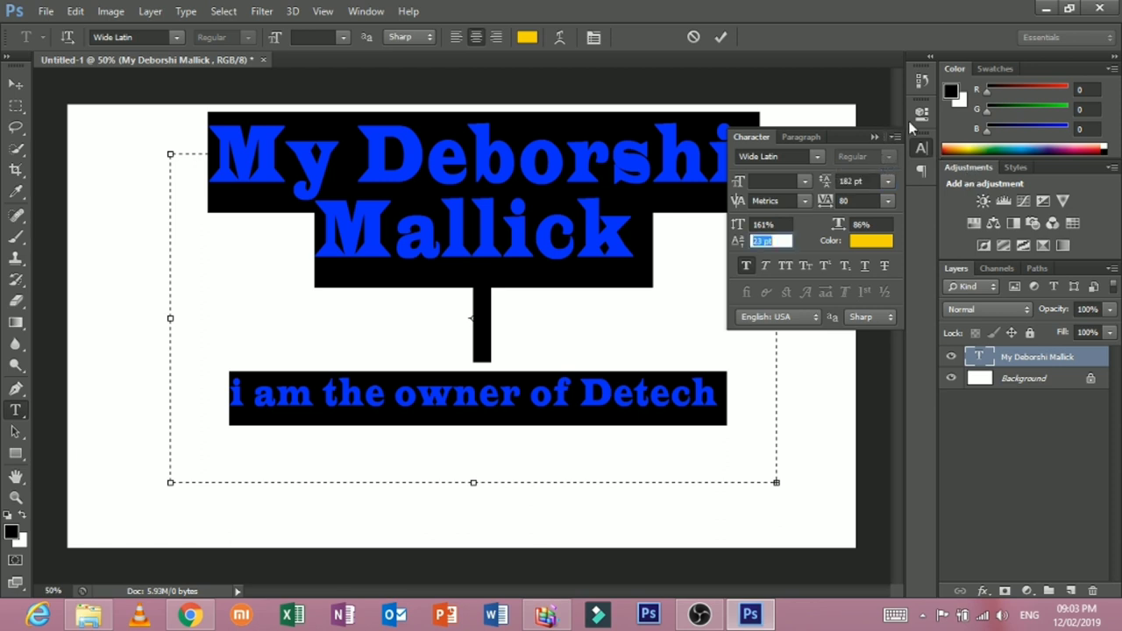
pyautogui.click(921, 151)
# - Enlarge the text box to reveal 'Youtube chanel' and commit the text
pyautogui.moveTo(776, 482); pyautogui.dragTo(867, 556)
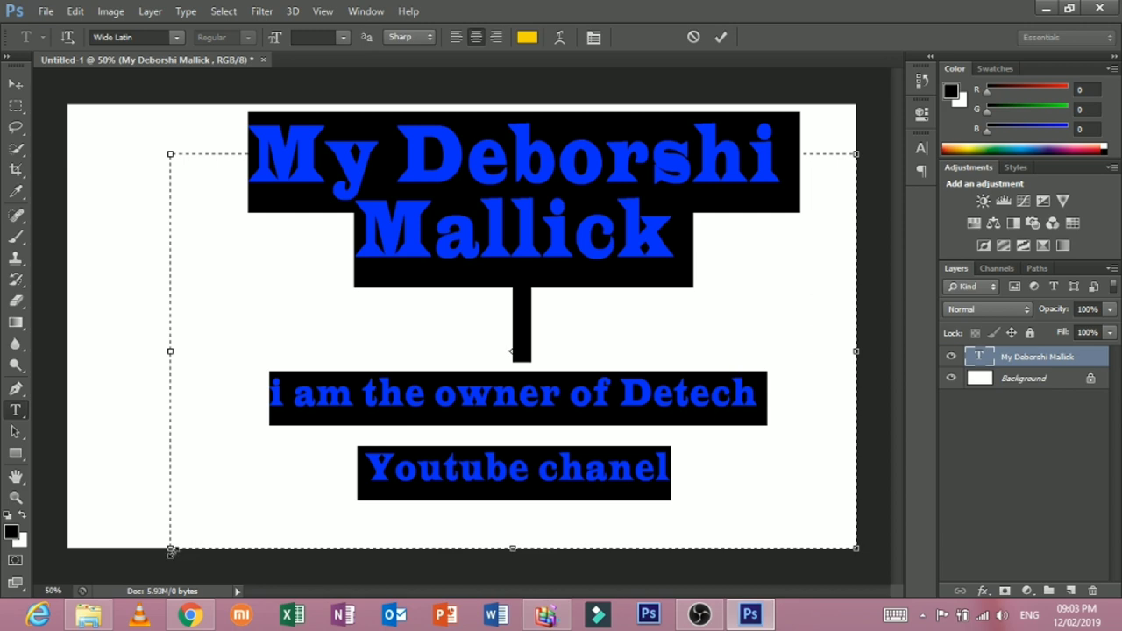
pyautogui.moveTo(171, 550); pyautogui.dragTo(68, 549)
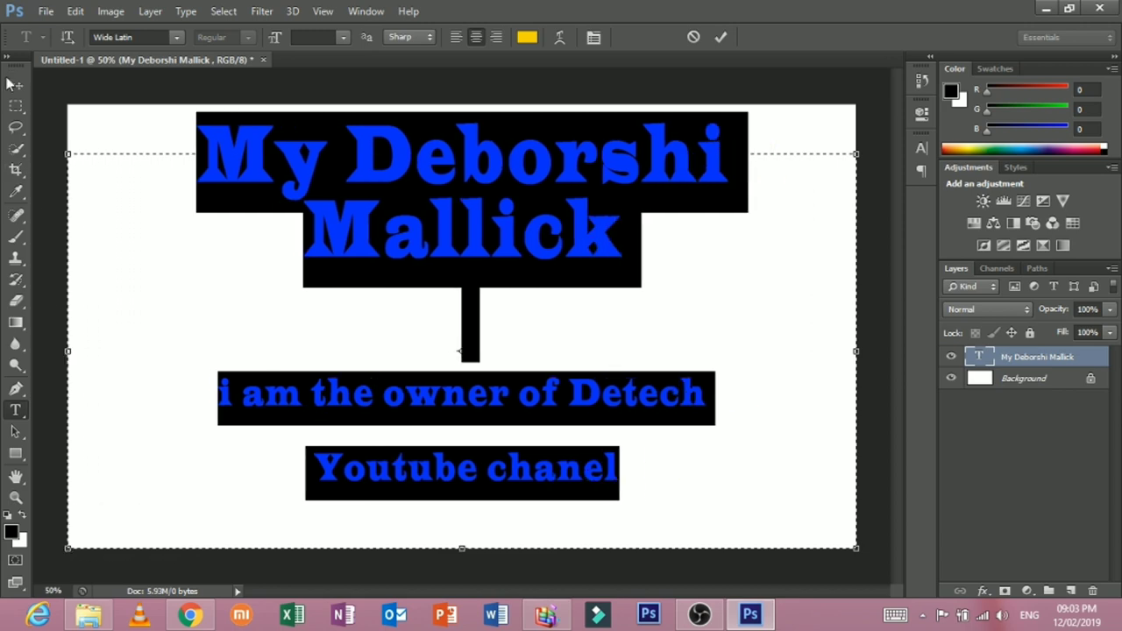
pyautogui.click(16, 84)
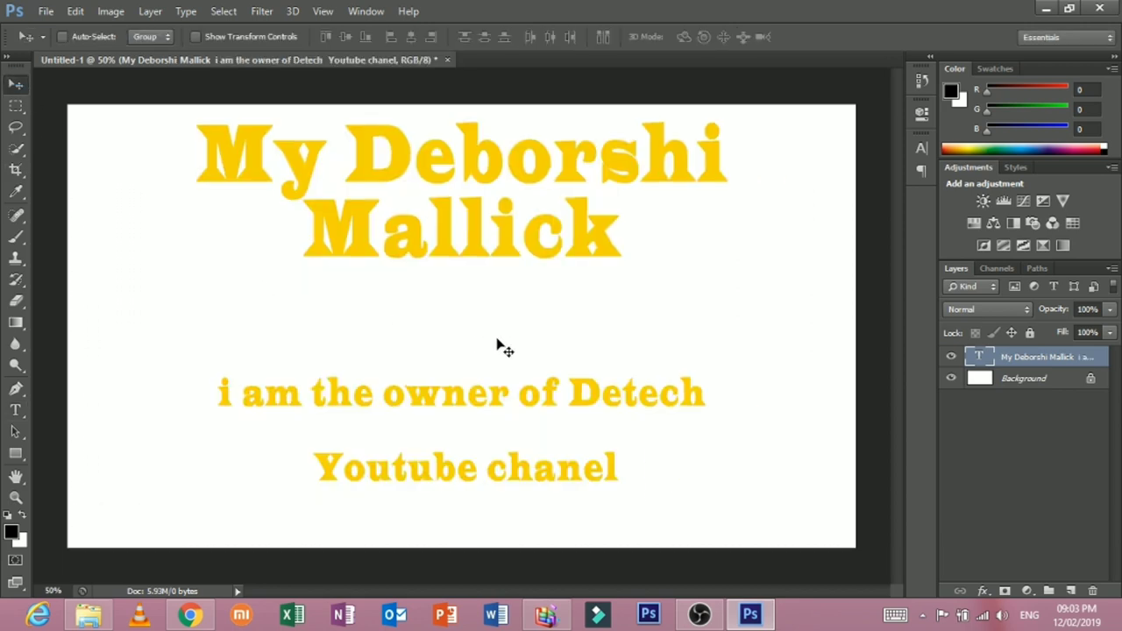
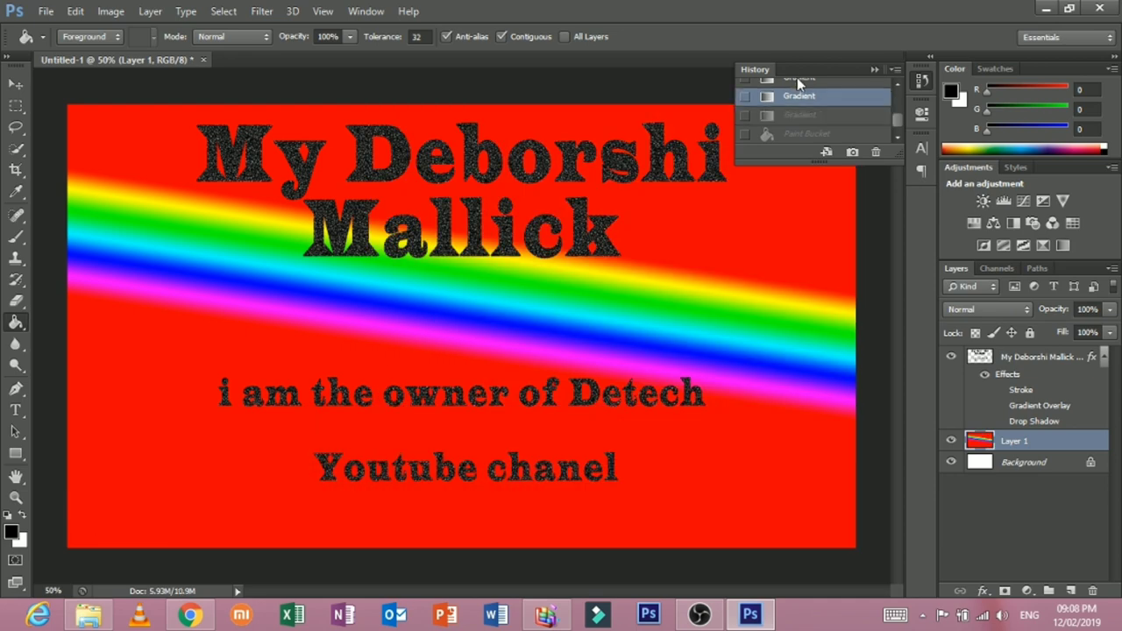
# - Revert History to the empty Layer 1 state and fill it solid black
pyautogui.scroll(1, 797, 97)
pyautogui.click(798, 91)
pyautogui.scroll(1, 798, 88)
pyautogui.click(798, 86)
pyautogui.scroll(3, 797, 105)
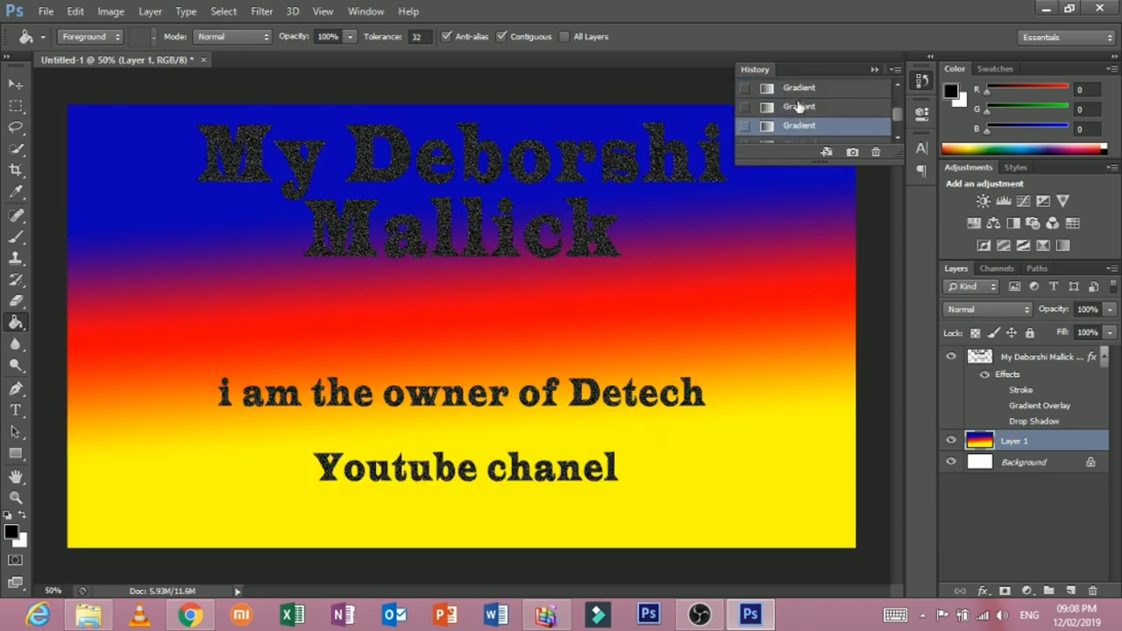
pyautogui.click(799, 123)
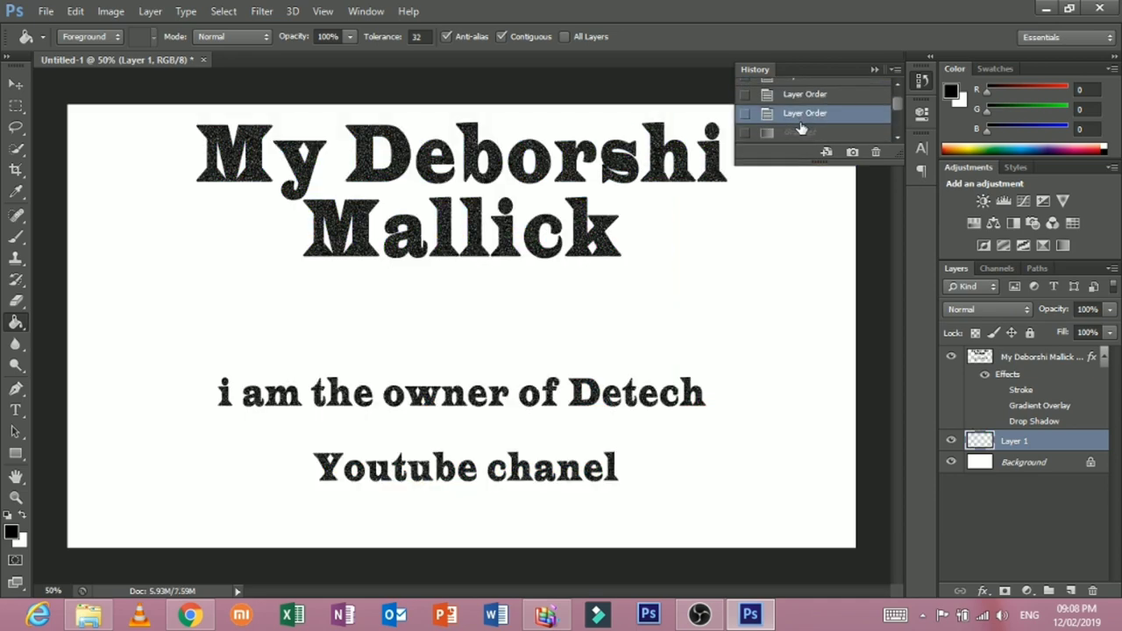
pyautogui.click(824, 274)
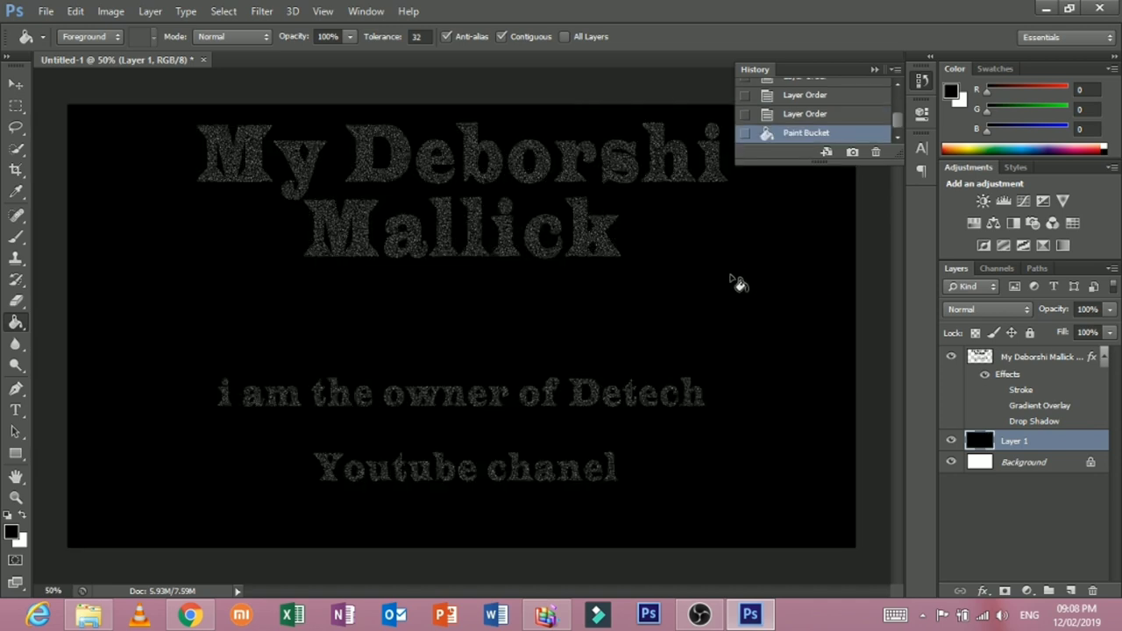
# - Close the History panel and pick another tool from the fill tool group
pyautogui.click(921, 84)
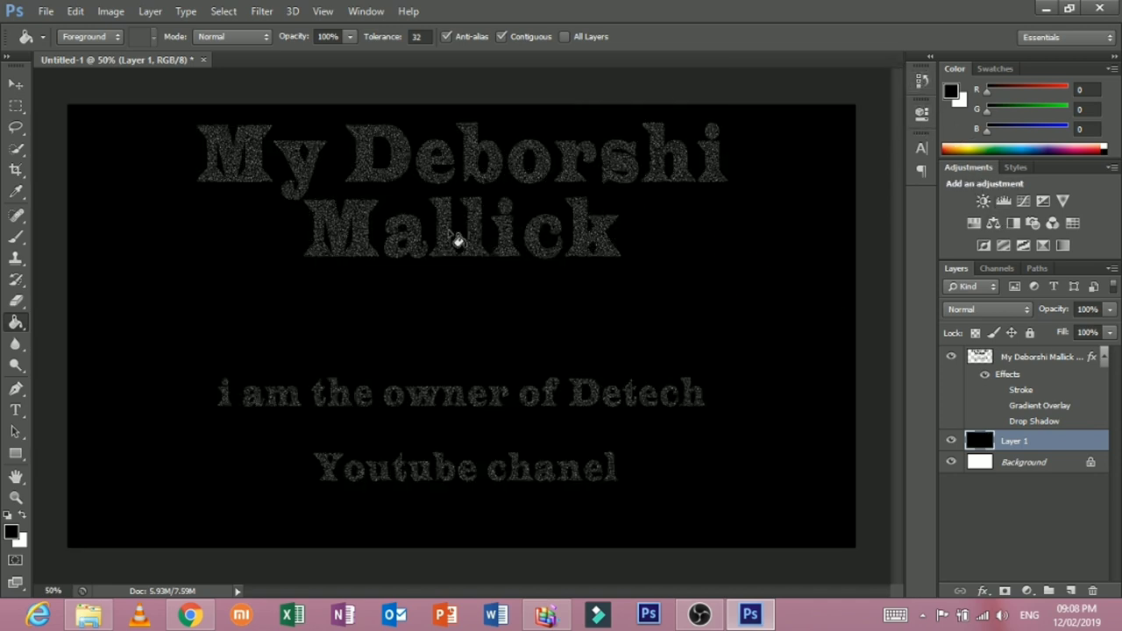
pyautogui.rightClick(16, 326)
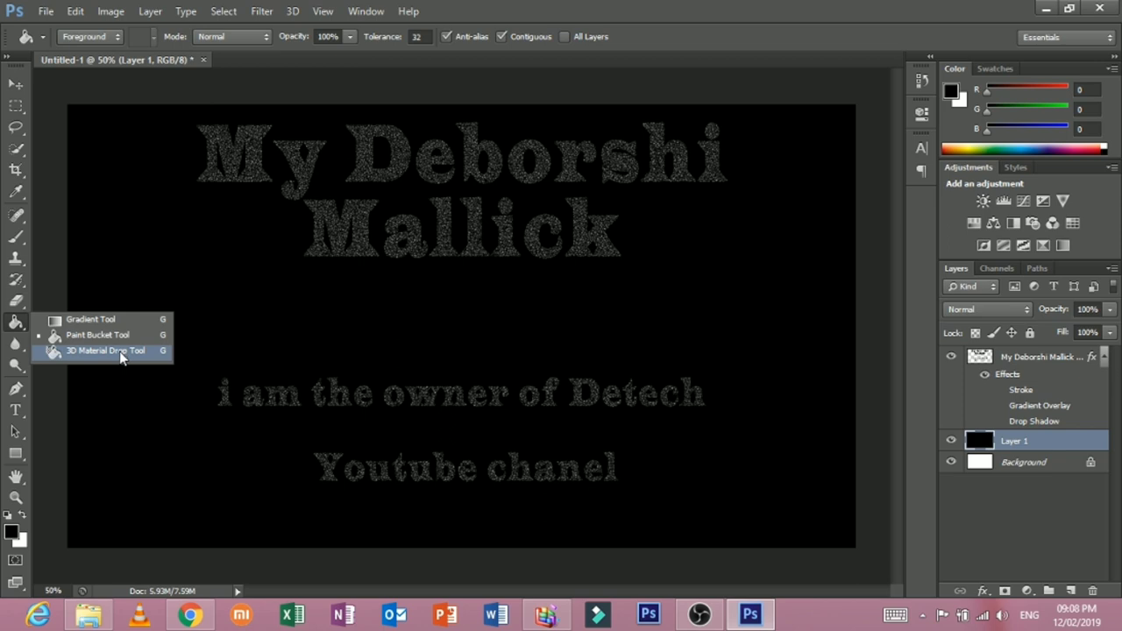
pyautogui.click(121, 350)
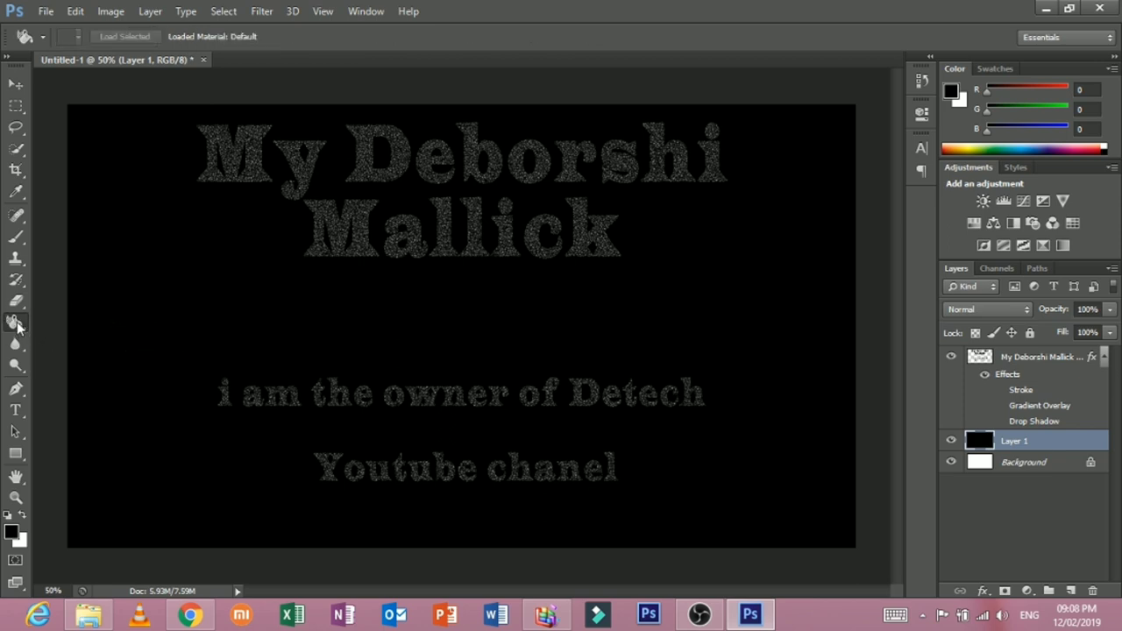
# - Drag a spectrum gradient diagonally across Layer 1 with the Gradient Tool, covering the whole card
pyautogui.rightClick(17, 324)
pyautogui.click(48, 324)
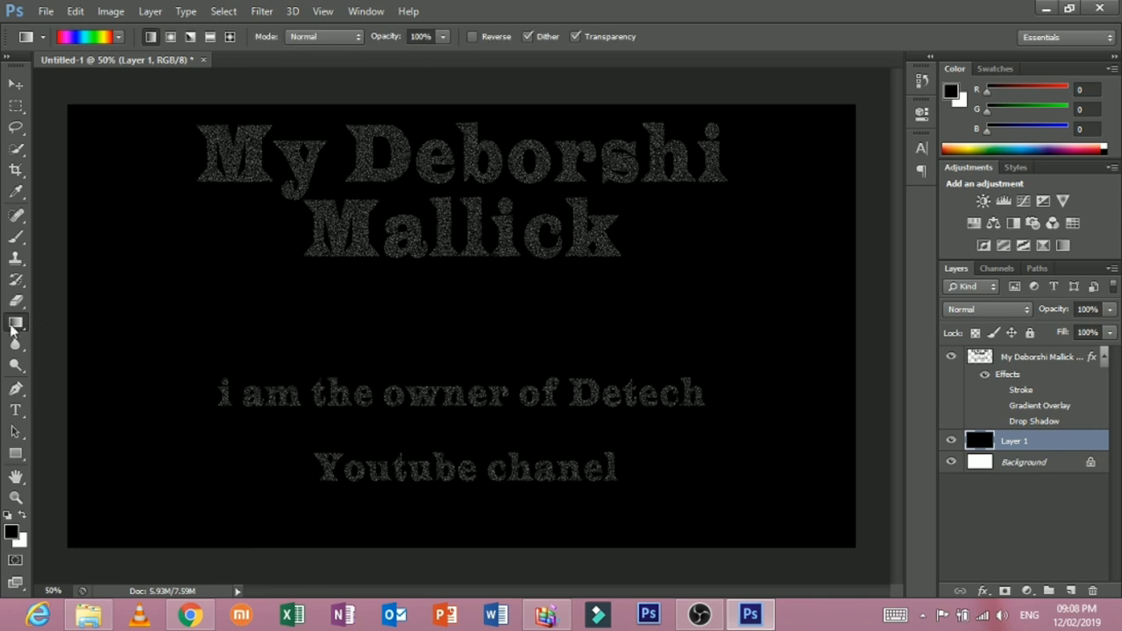
pyautogui.moveTo(143, 296); pyautogui.dragTo(362, 290)
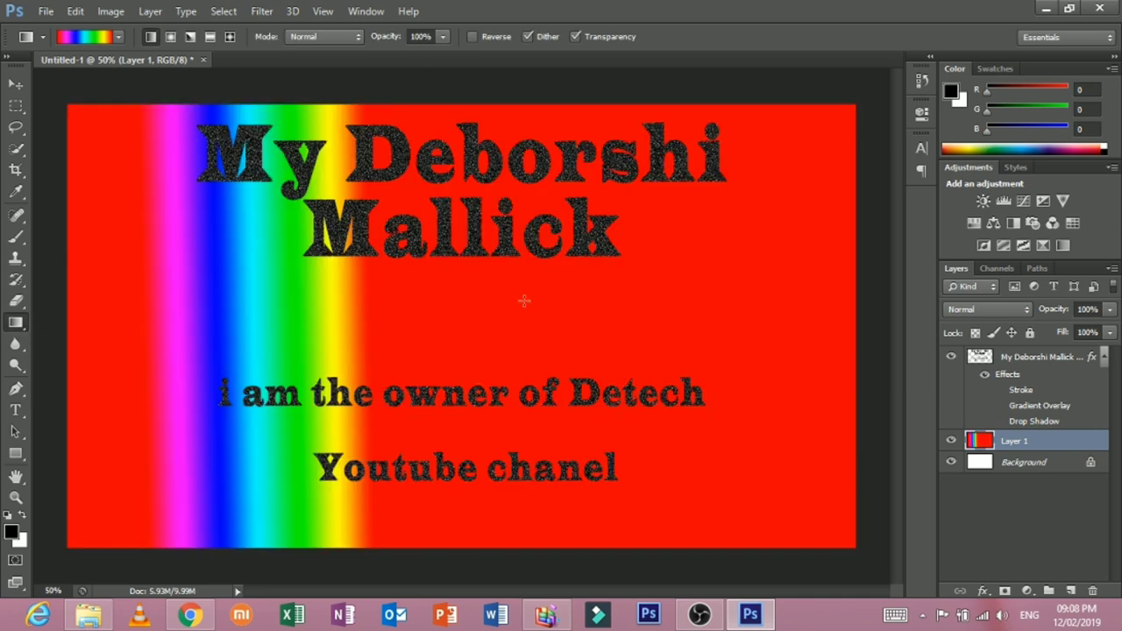
pyautogui.moveTo(561, 300); pyautogui.dragTo(94, 311)
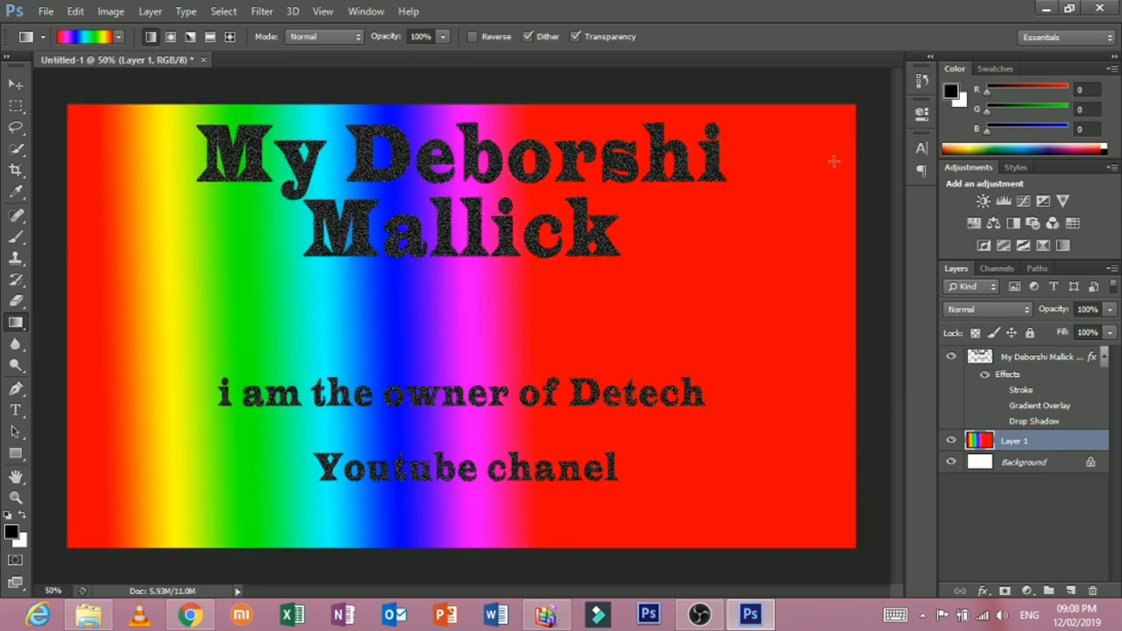
pyautogui.moveTo(83, 535); pyautogui.dragTo(842, 118)
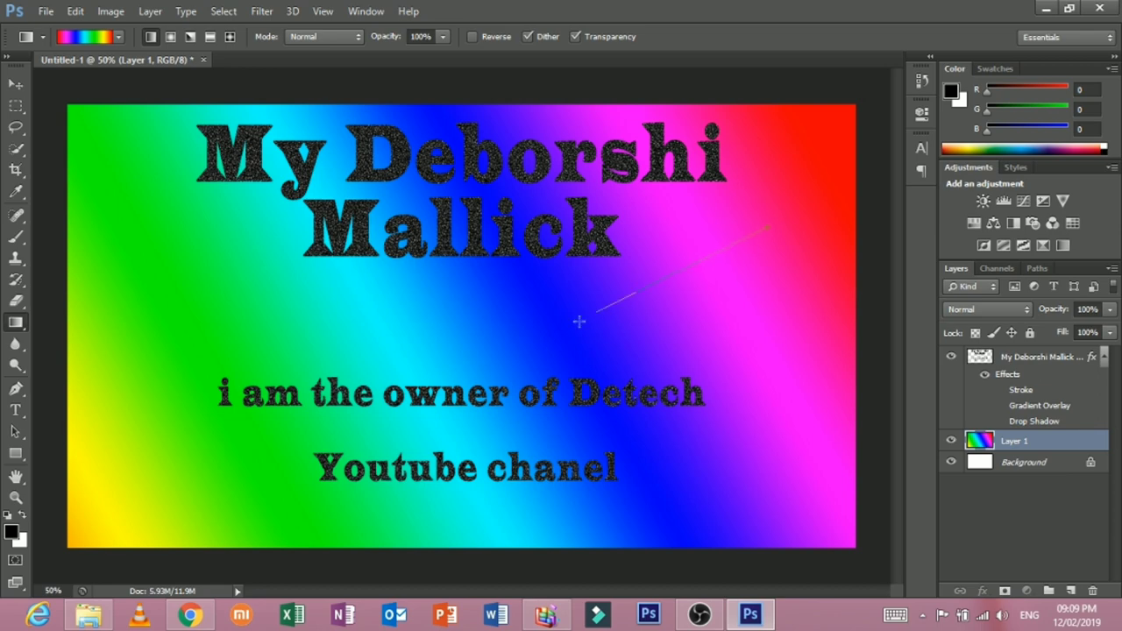
pyautogui.moveTo(578, 321); pyautogui.dragTo(181, 387)
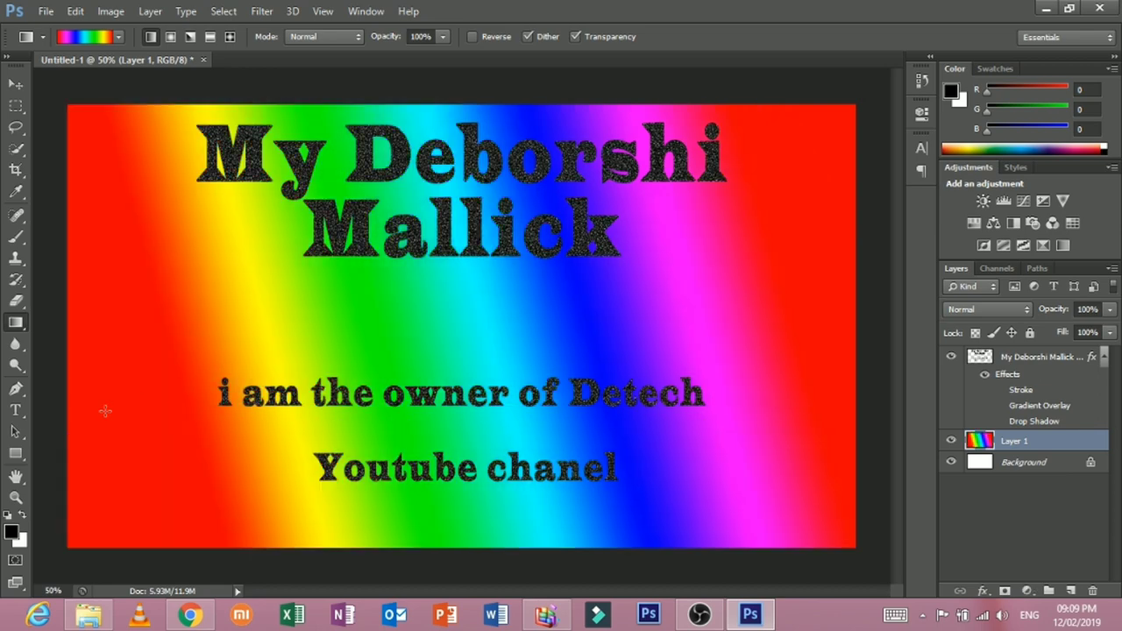
pyautogui.moveTo(105, 411); pyautogui.dragTo(125, 424)
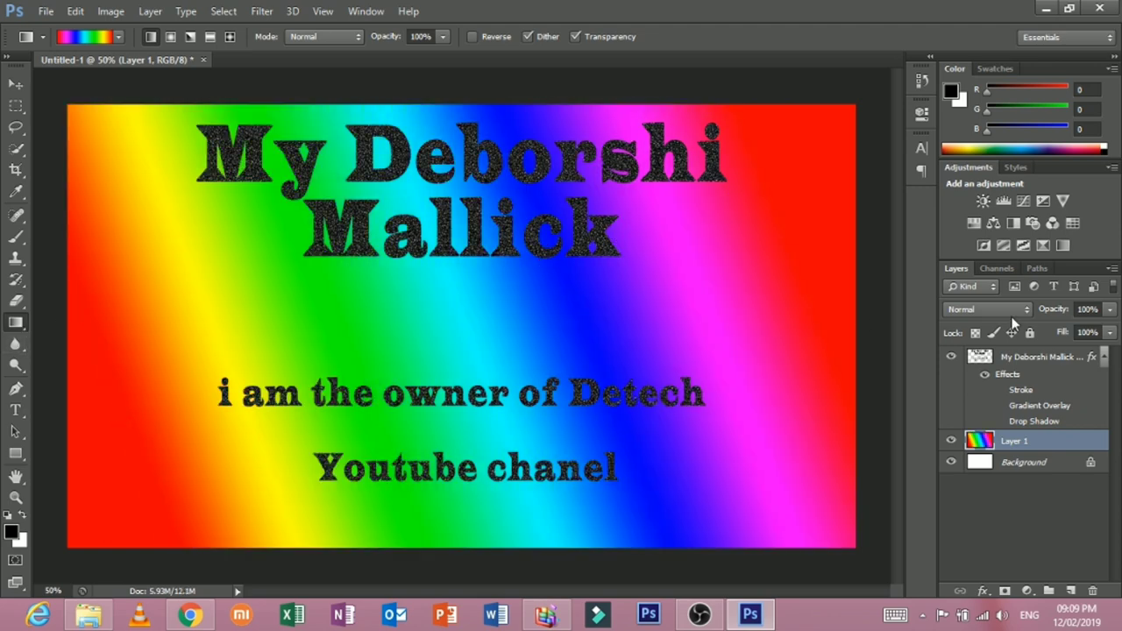
# - Toggle the rainbow layer and text layer visibility on and off to compare them
pyautogui.click(950, 443)
pyautogui.click(950, 442)
pyautogui.click(951, 357)
pyautogui.click(951, 359)
pyautogui.click(951, 359)
pyautogui.click(951, 358)
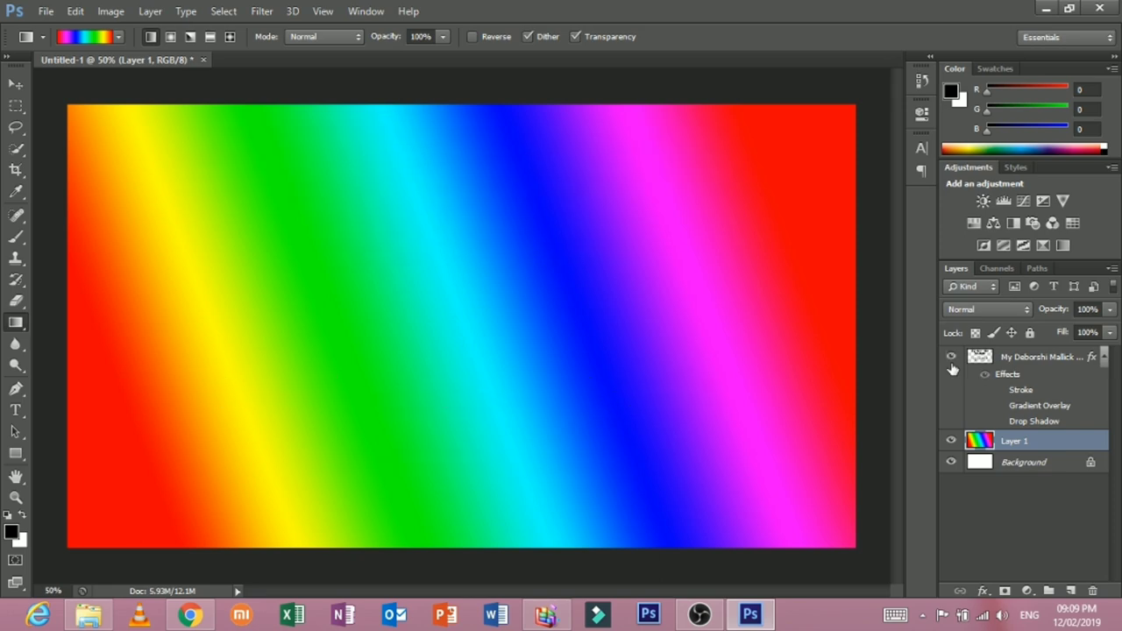
pyautogui.click(951, 358)
pyautogui.click(950, 441)
pyautogui.click(951, 440)
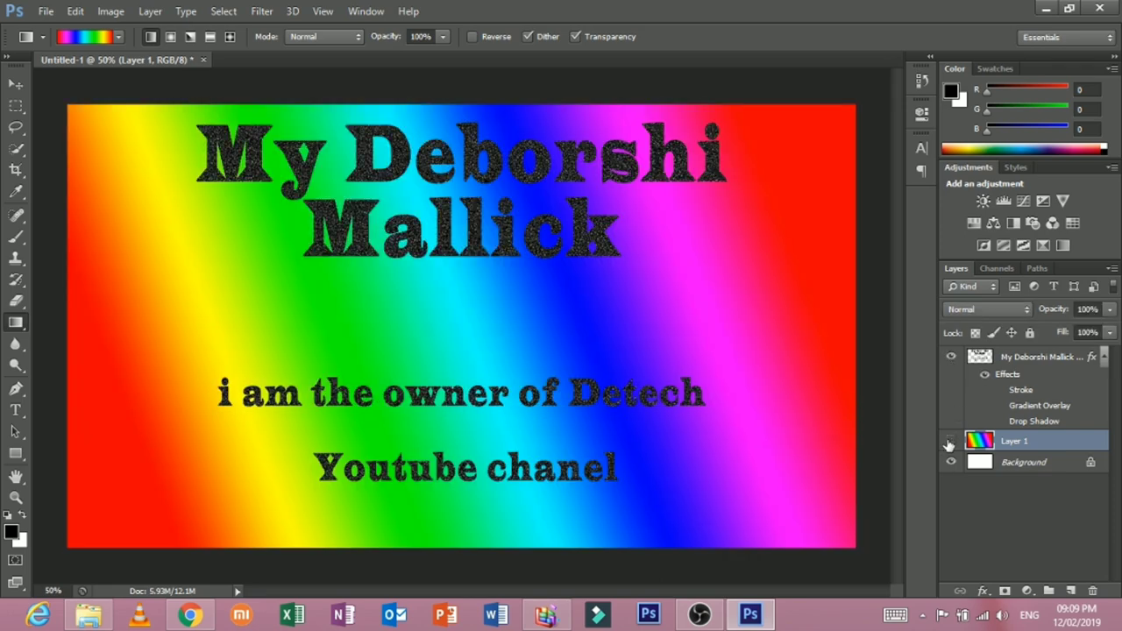
pyautogui.click(950, 442)
pyautogui.click(949, 441)
pyautogui.click(950, 442)
pyautogui.click(949, 442)
pyautogui.click(950, 441)
pyautogui.click(950, 442)
pyautogui.click(950, 442)
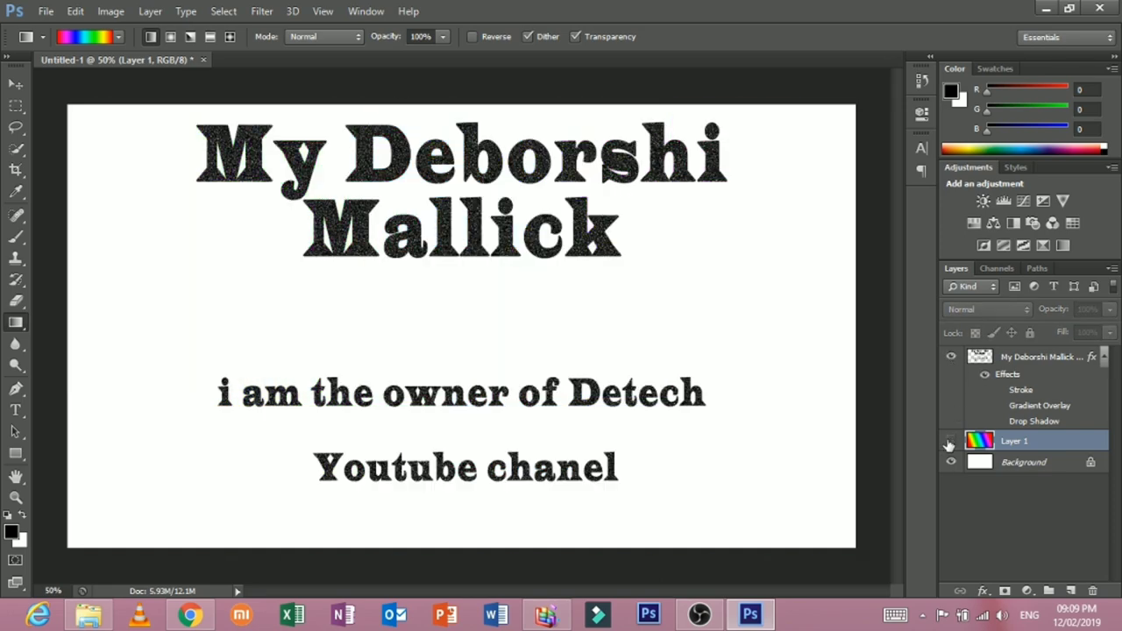
pyautogui.click(950, 442)
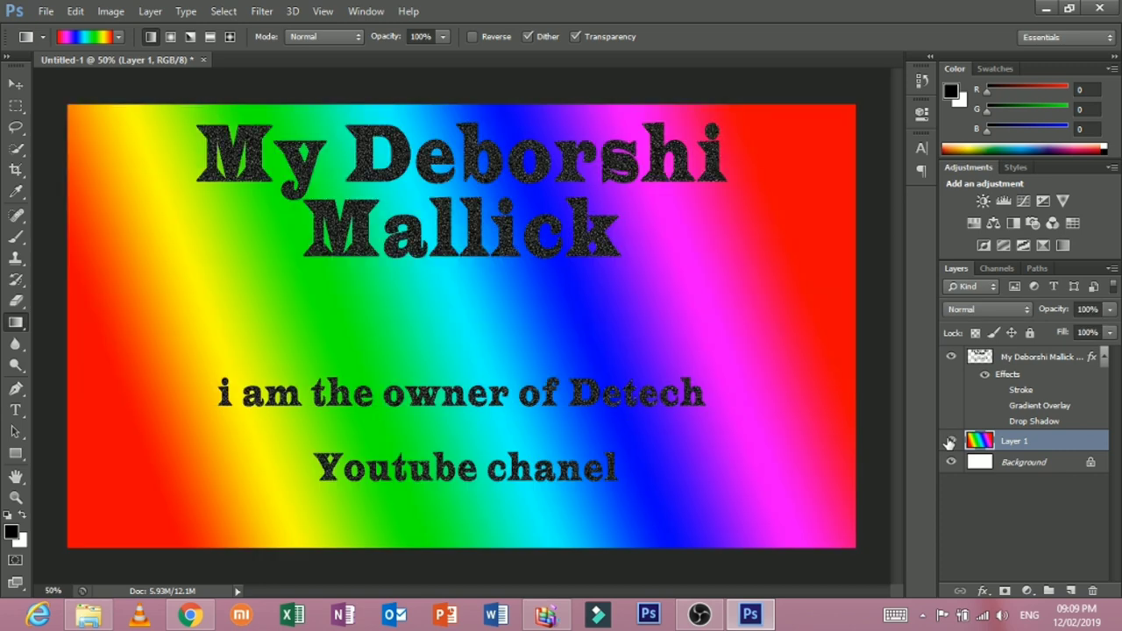
# - Drag the rainbow Layer 1 above the text layer in the Layers panel
pyautogui.click(971, 366)
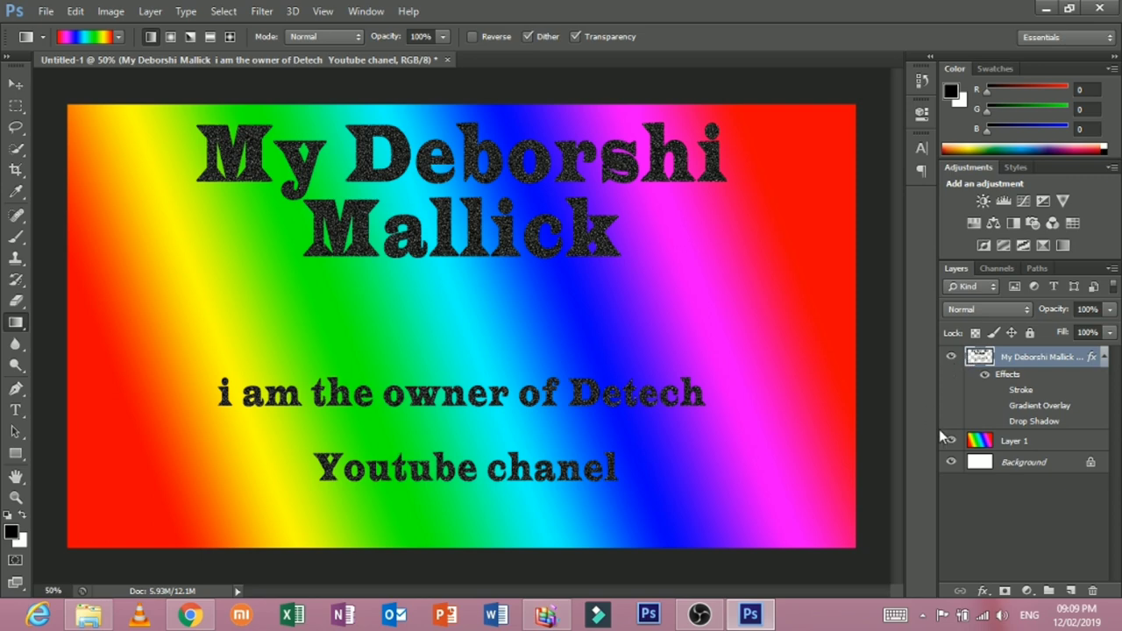
pyautogui.moveTo(1015, 443); pyautogui.dragTo(1017, 363)
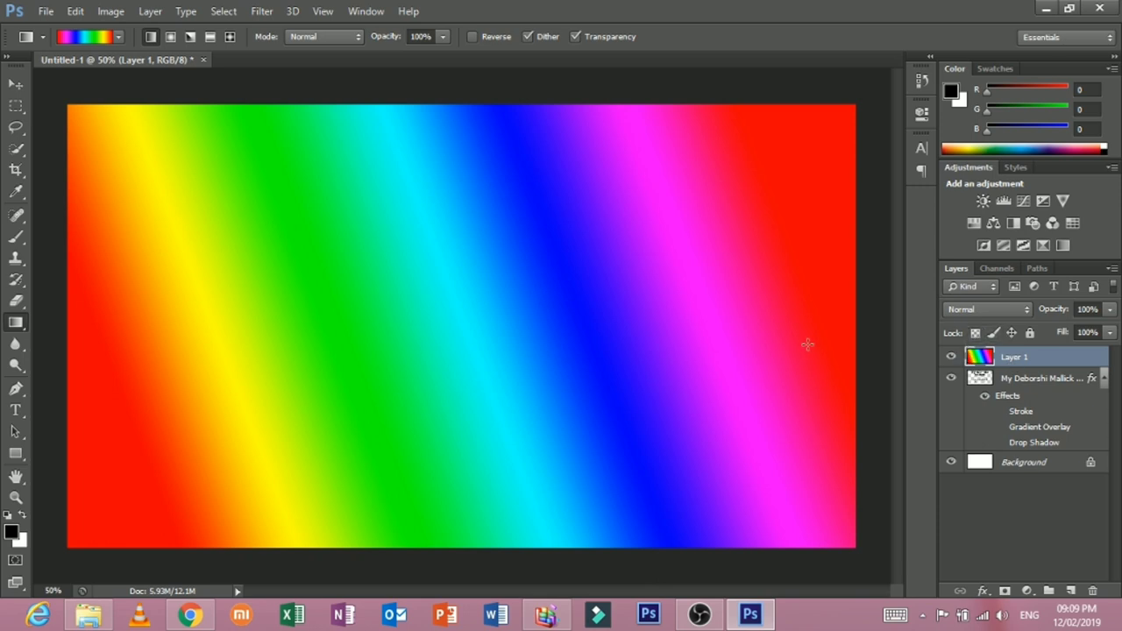
pyautogui.click(980, 382)
pyautogui.click(978, 364)
pyautogui.click(15, 105)
# - Marquee-select progressively larger central rectangles and cut them out of the rainbow layer with Ctrl+X
pyautogui.moveTo(170, 200); pyautogui.dragTo(814, 417)
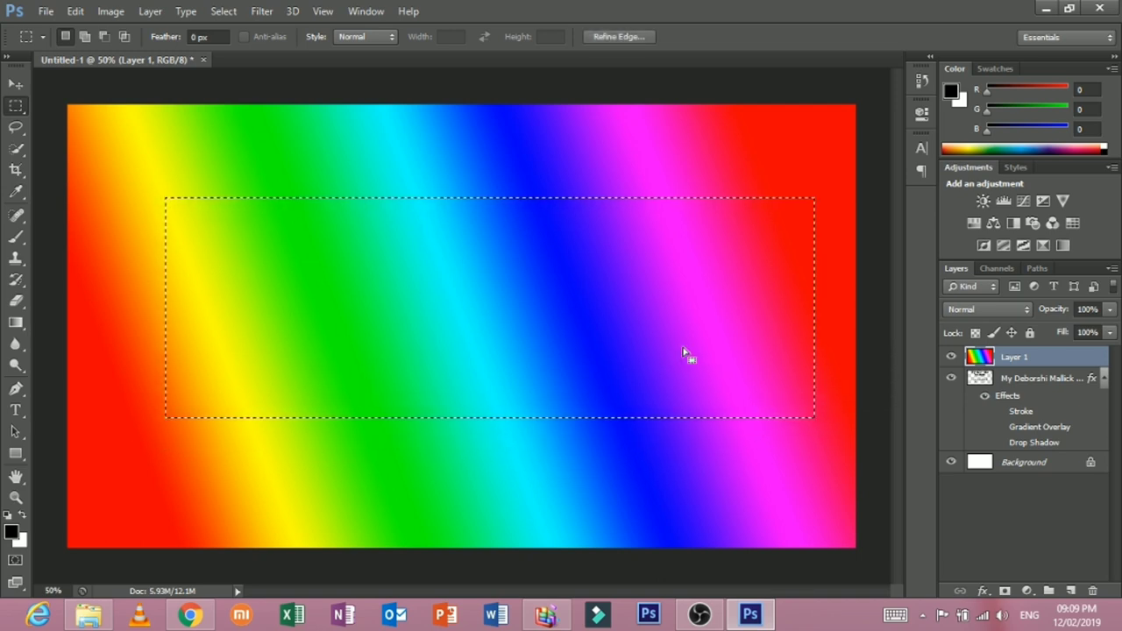
pyautogui.rightClick(503, 315)
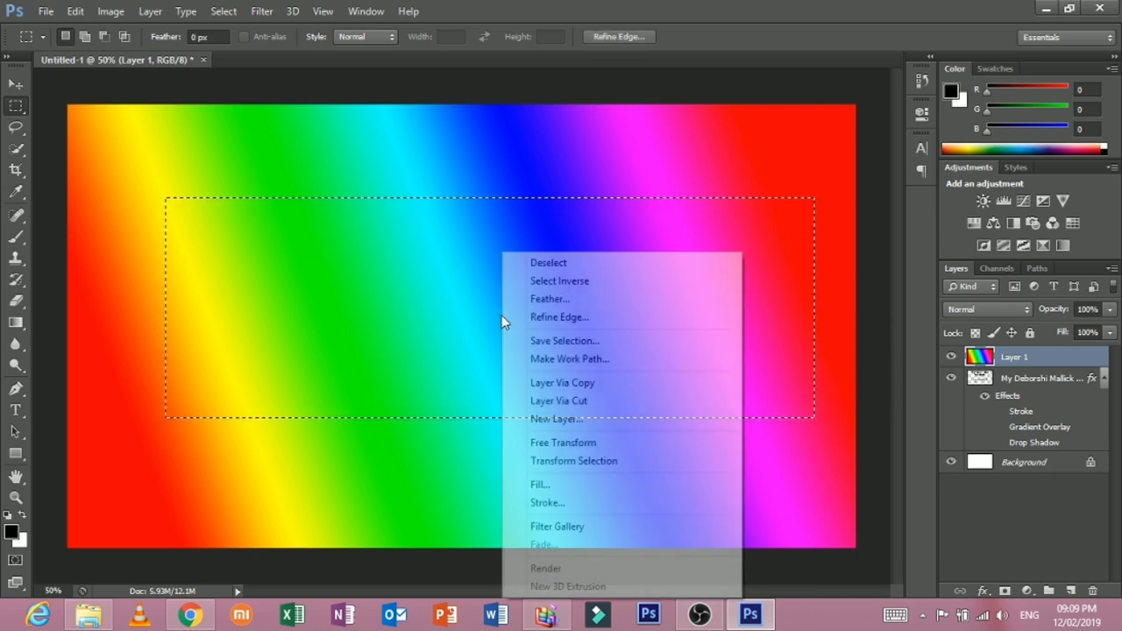
pyautogui.click(458, 314)
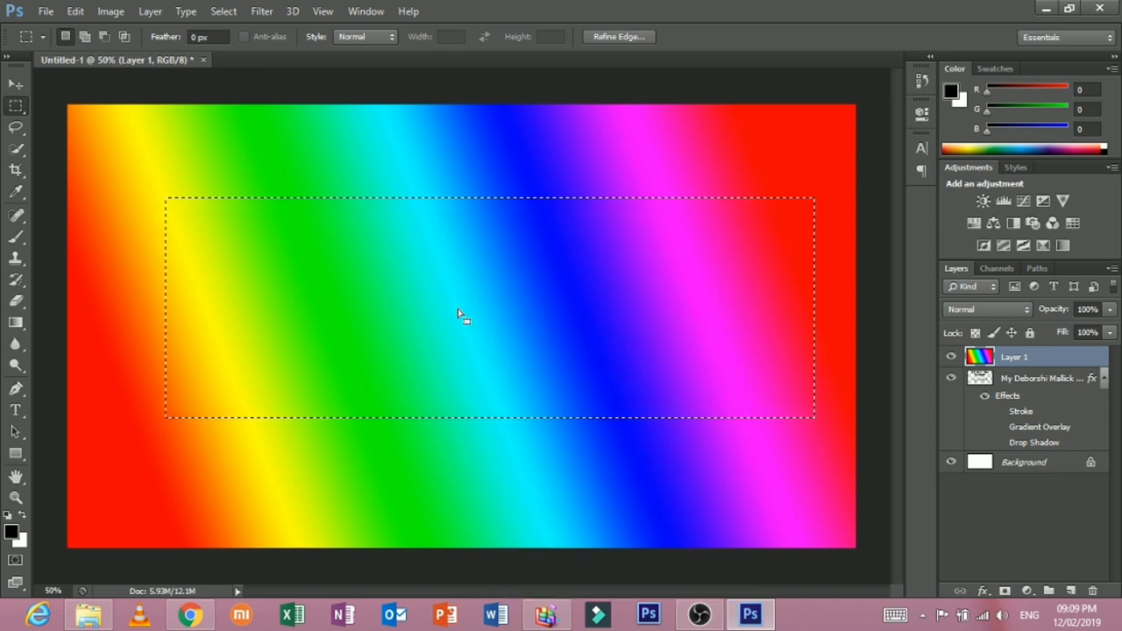
pyautogui.rightClick(459, 313)
pyautogui.click(446, 307)
pyautogui.hotkey('ctrl', 'x')
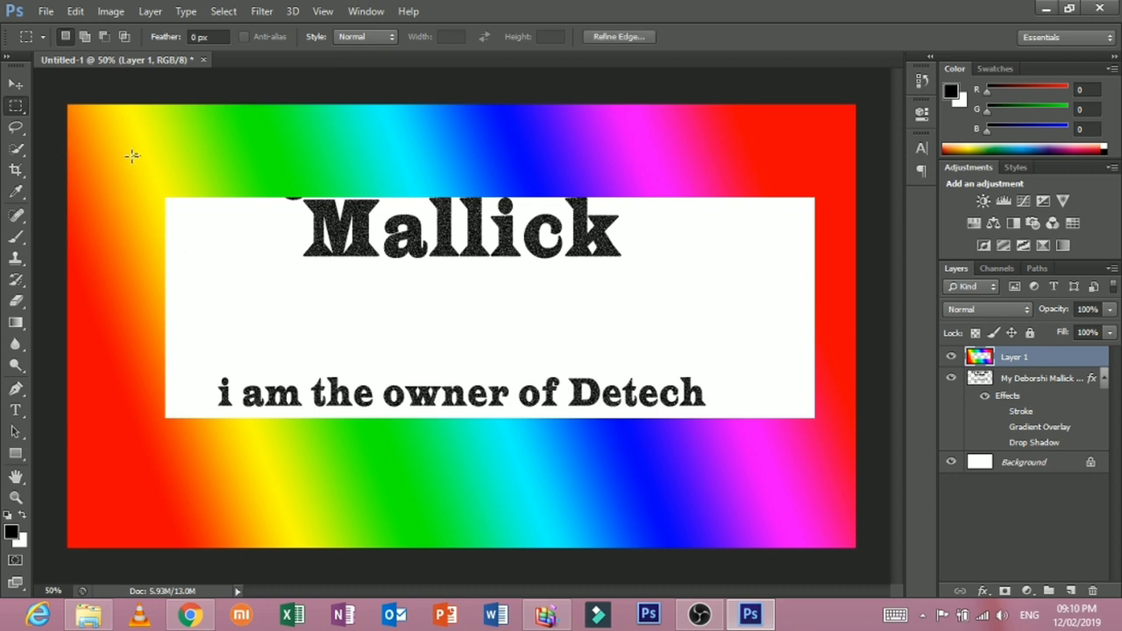
pyautogui.moveTo(118, 159); pyautogui.dragTo(837, 498)
pyautogui.hotkey('ctrl', 'x')
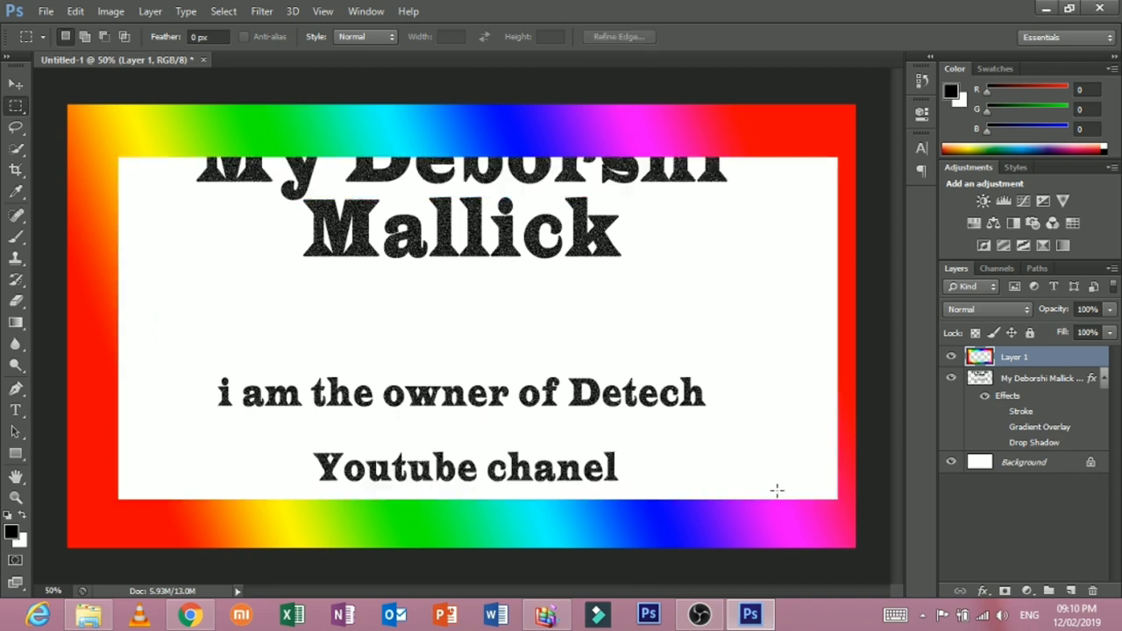
pyautogui.moveTo(73, 112); pyautogui.dragTo(843, 562)
pyautogui.hotkey('ctrl', 'x')
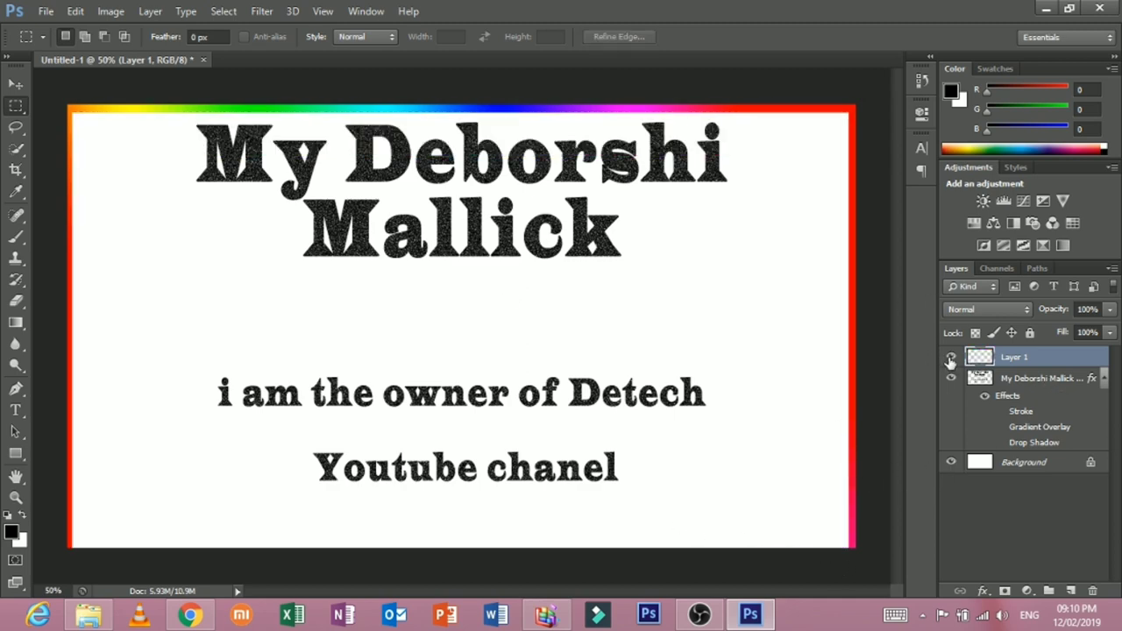
# - Step back in History to the Rectangular Marquee state before any cut
pyautogui.click(916, 113)
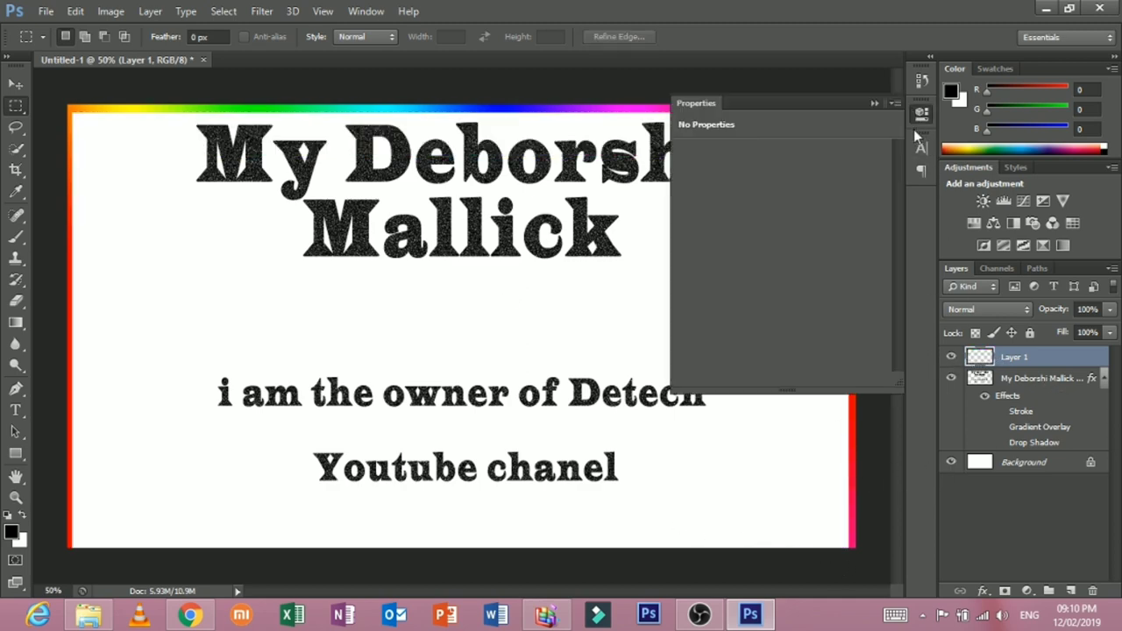
pyautogui.click(920, 80)
pyautogui.click(800, 114)
pyautogui.scroll(1, 797, 114)
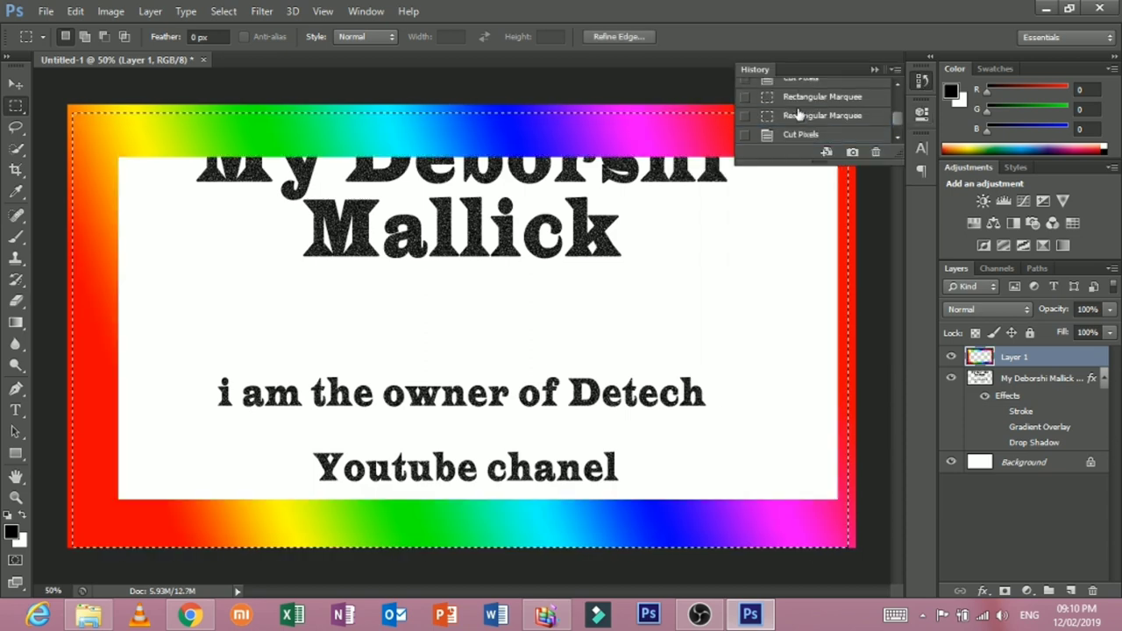
pyautogui.click(797, 115)
pyautogui.scroll(1, 800, 98)
pyautogui.click(800, 98)
pyautogui.scroll(1, 799, 98)
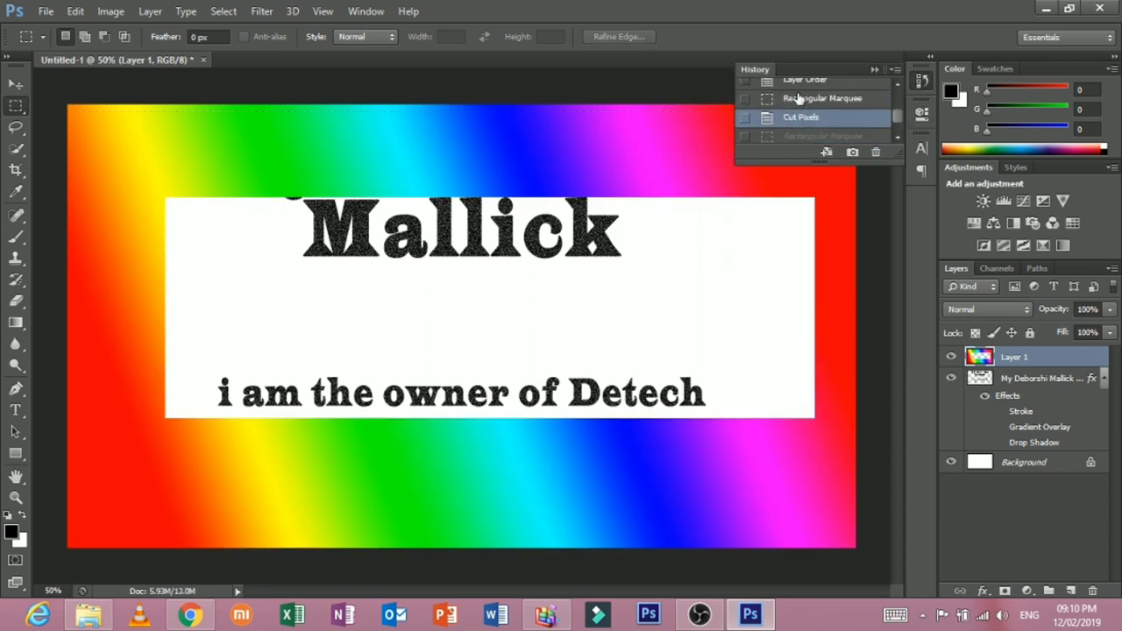
pyautogui.click(799, 96)
pyautogui.scroll(1, 799, 105)
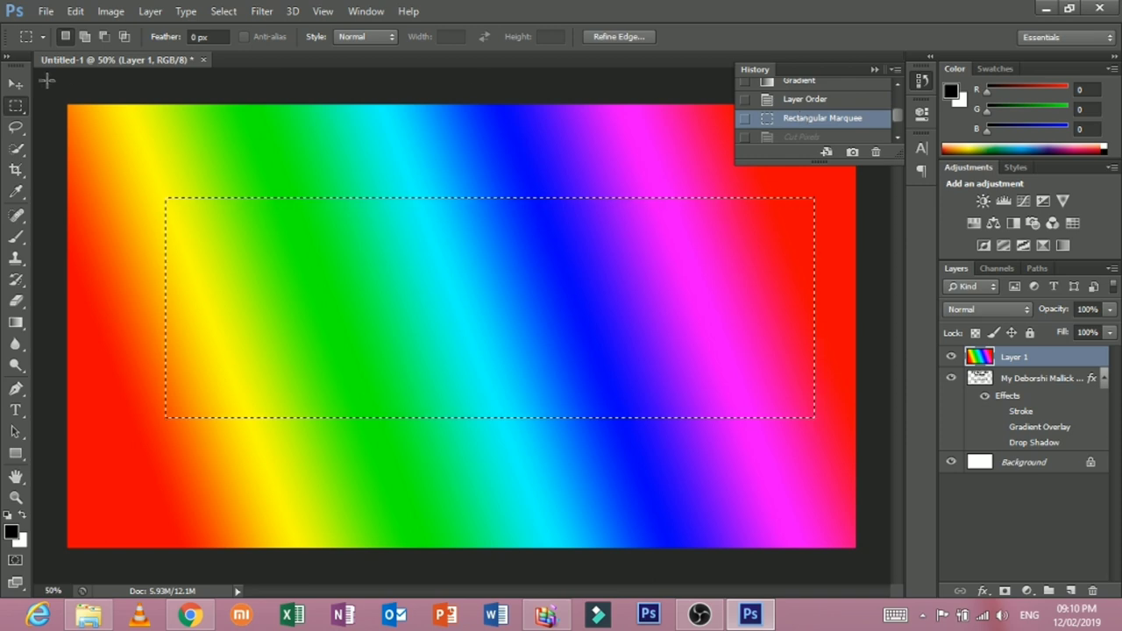
pyautogui.rightClick(313, 221)
# - Clear the selection and drag the text layer above the rainbow layer
pyautogui.click(326, 229)
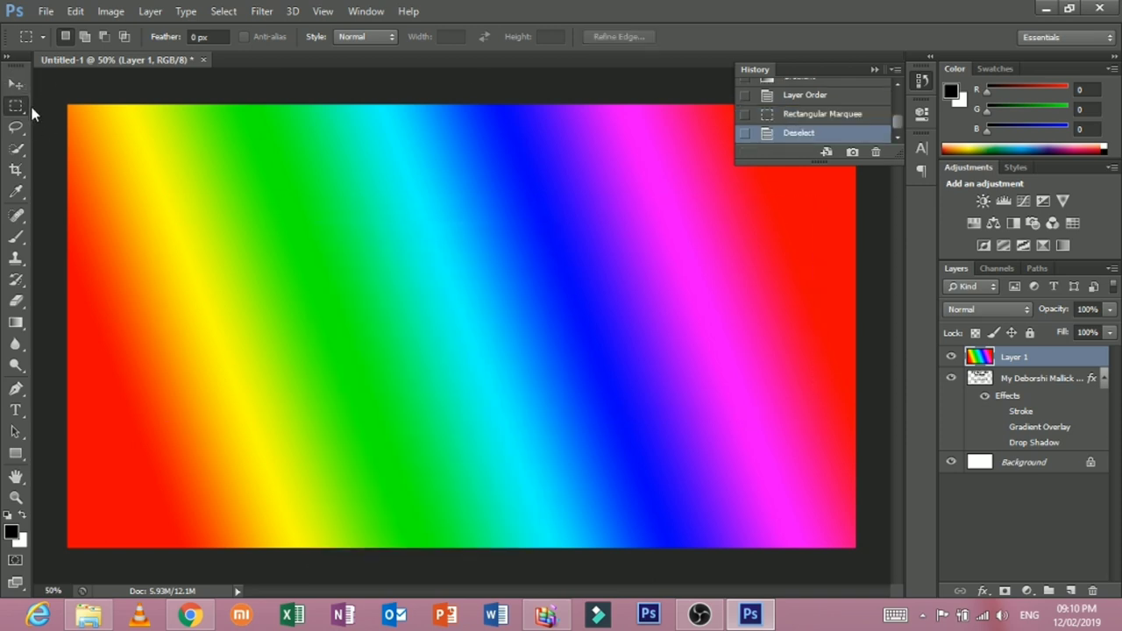
pyautogui.click(19, 85)
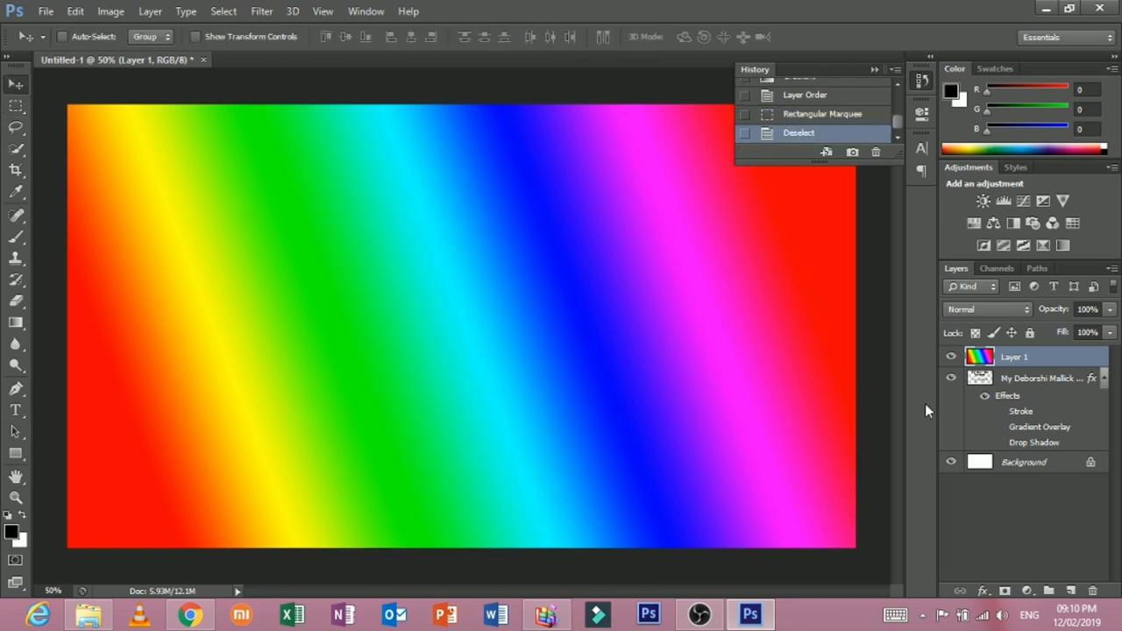
pyautogui.moveTo(974, 378); pyautogui.dragTo(986, 349)
pyautogui.click(987, 538)
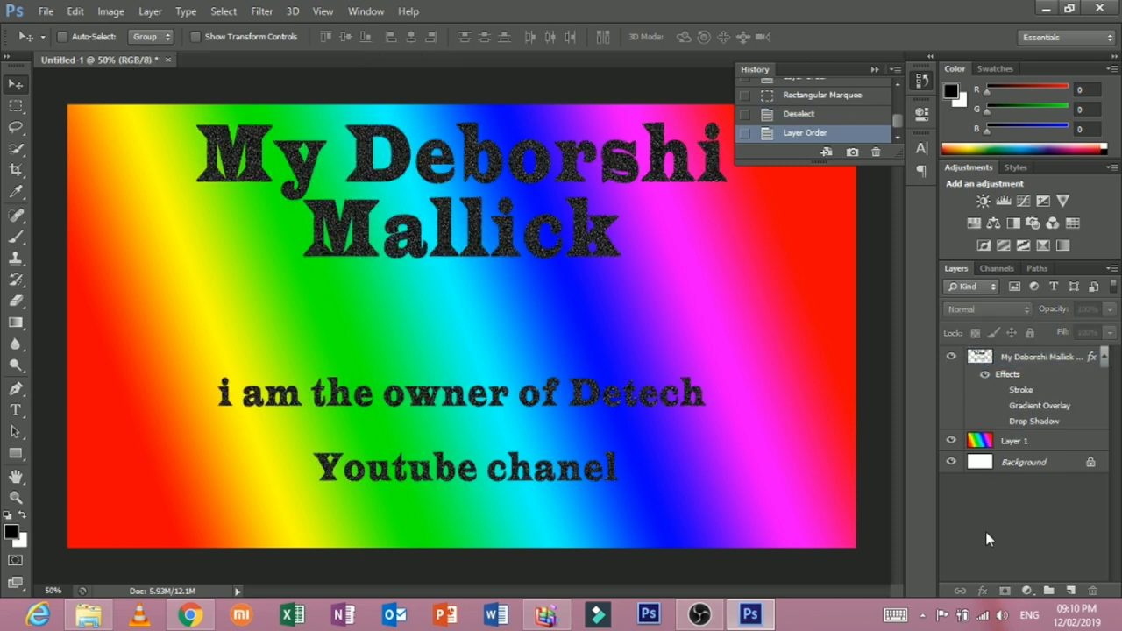
# - Step through History states back to the rainbow-filled layer with the text above it
pyautogui.click(920, 85)
pyautogui.click(918, 85)
pyautogui.click(918, 85)
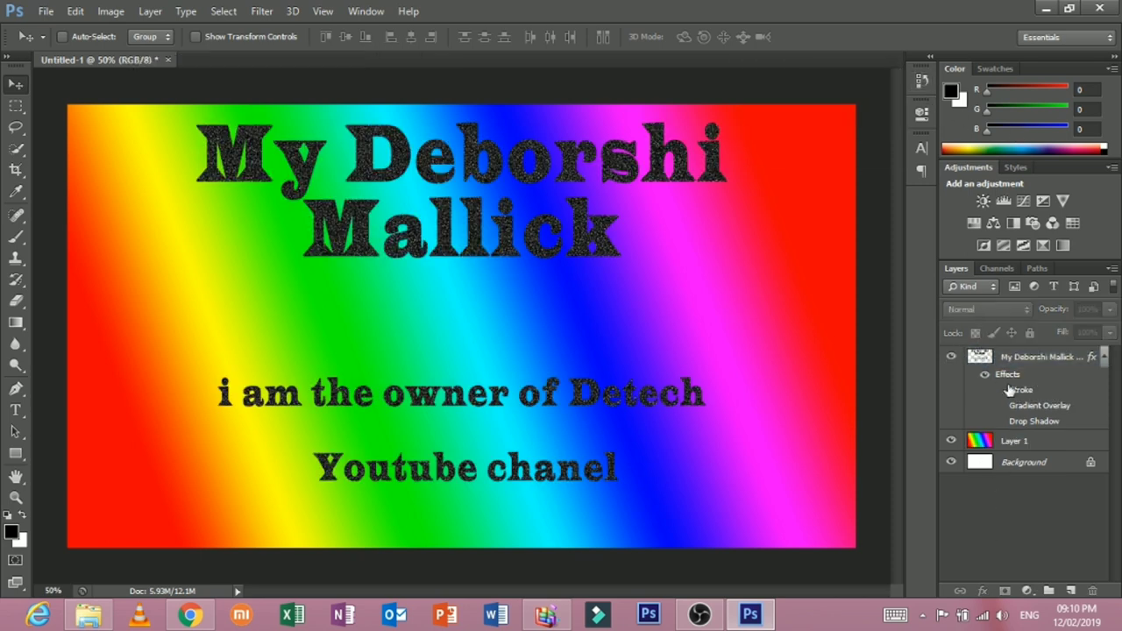
pyautogui.click(988, 358)
pyautogui.click(920, 116)
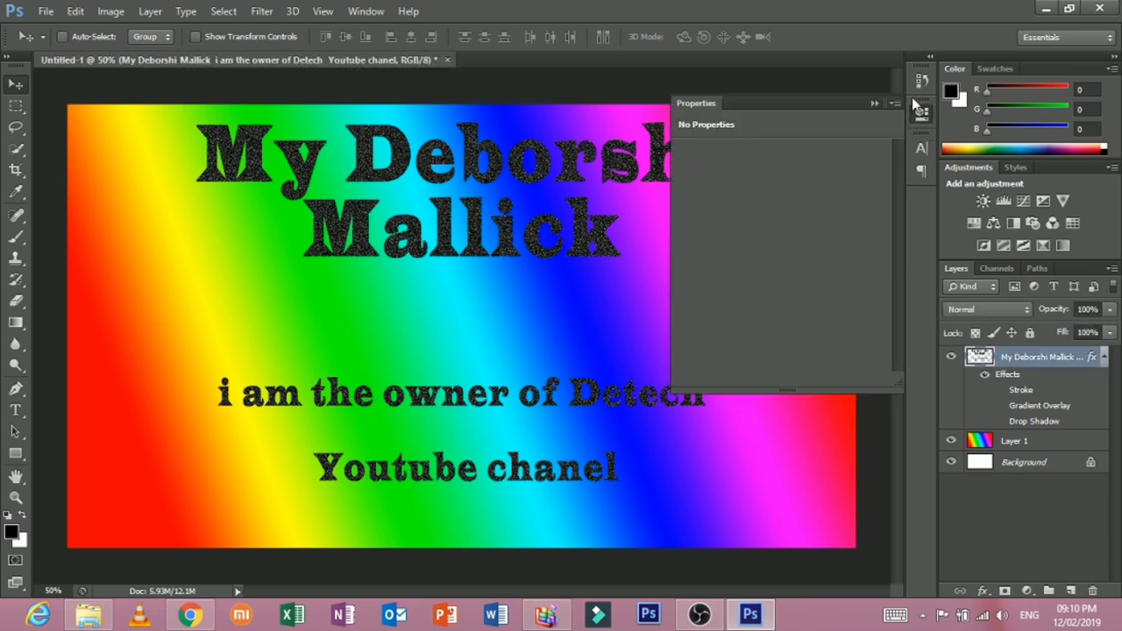
pyautogui.click(917, 85)
pyautogui.click(812, 110)
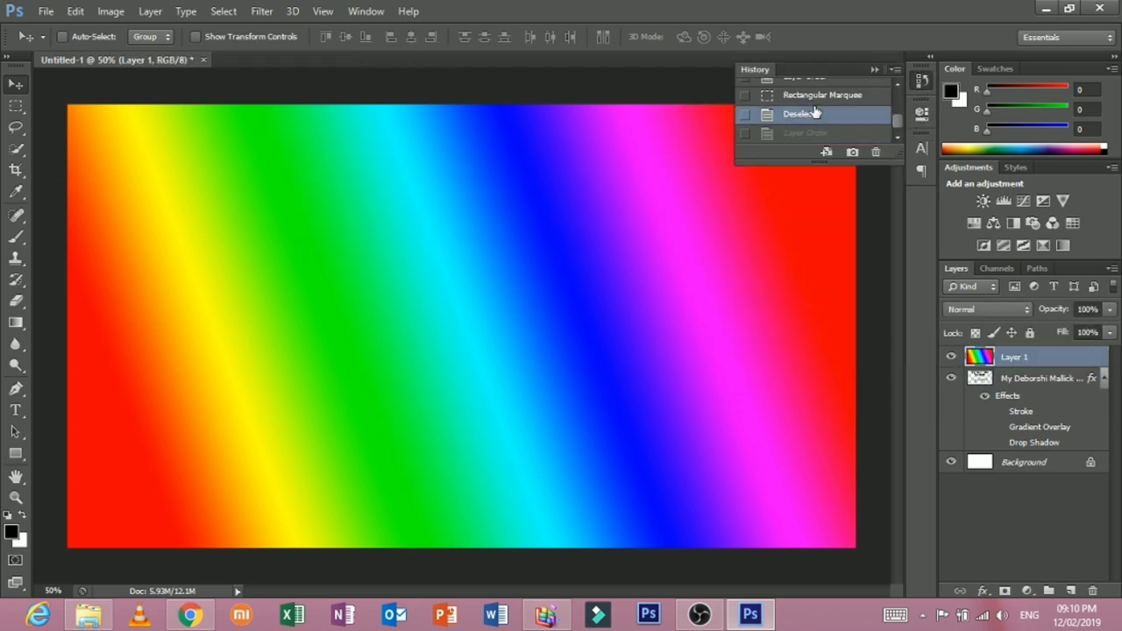
pyautogui.scroll(3, 816, 114)
pyautogui.scroll(-3, 828, 137)
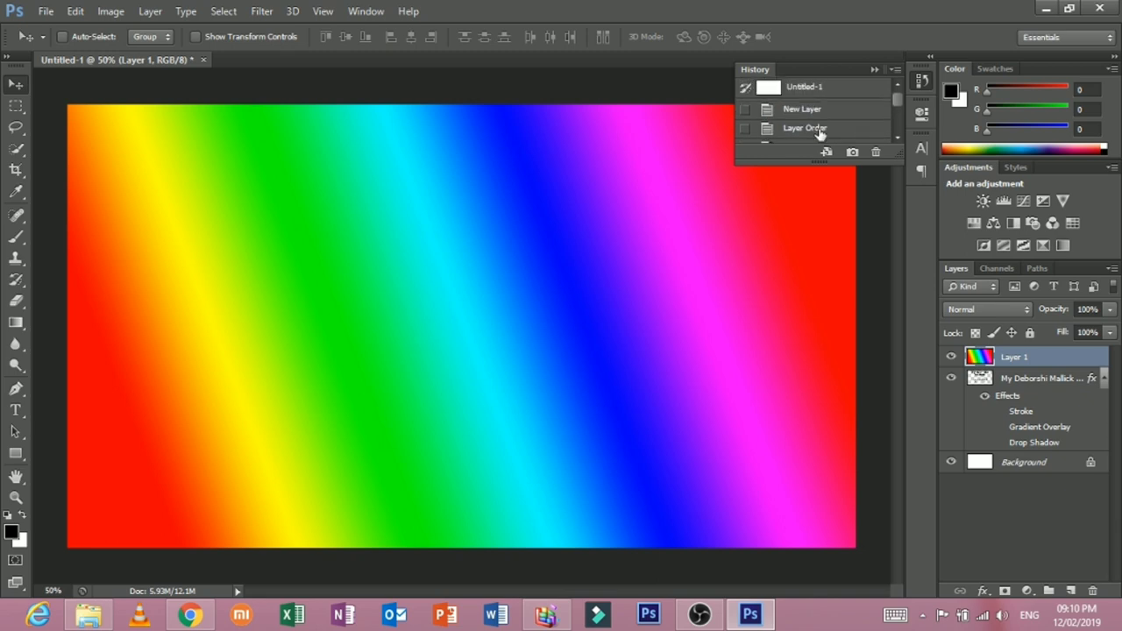
pyautogui.click(805, 128)
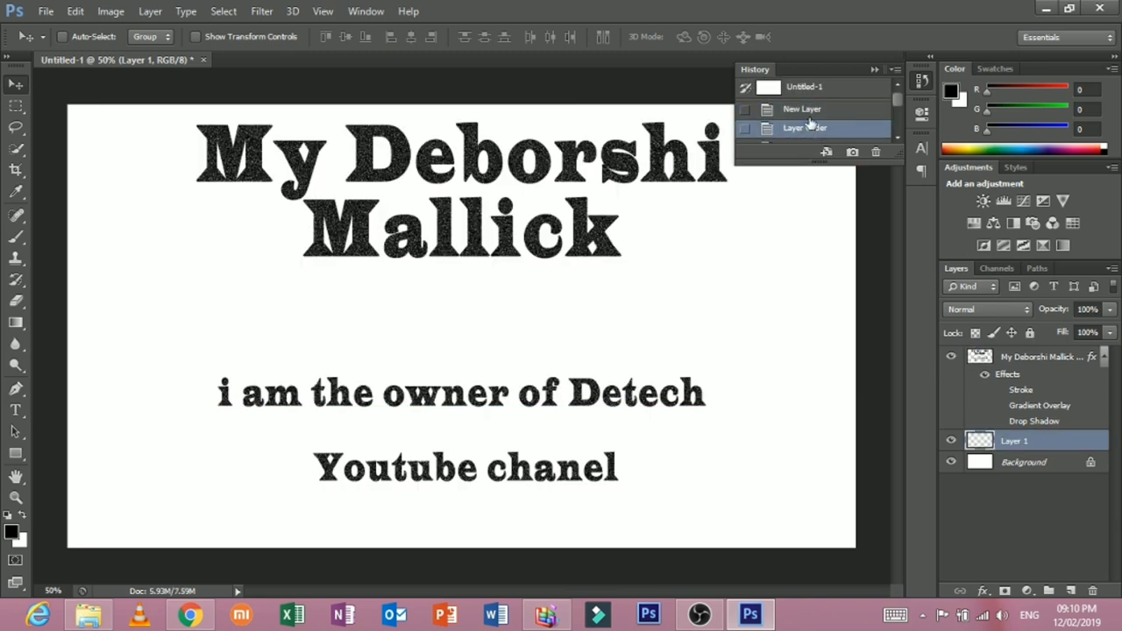
pyautogui.click(806, 130)
pyautogui.scroll(-2, 807, 132)
pyautogui.scroll(-3, 807, 129)
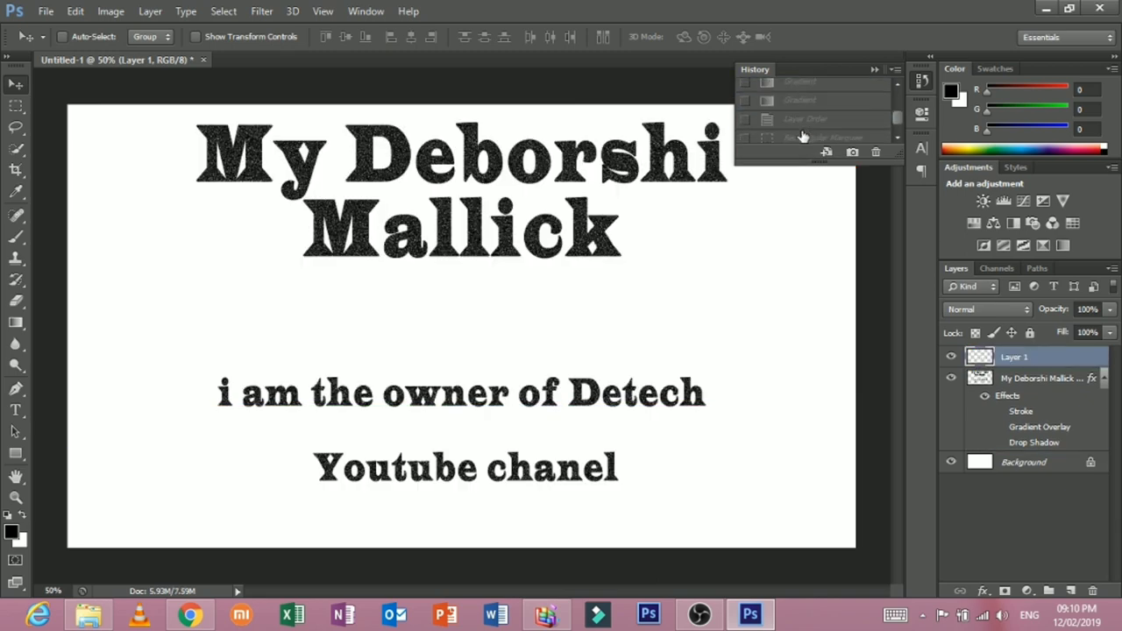
pyautogui.click(799, 121)
pyautogui.click(802, 133)
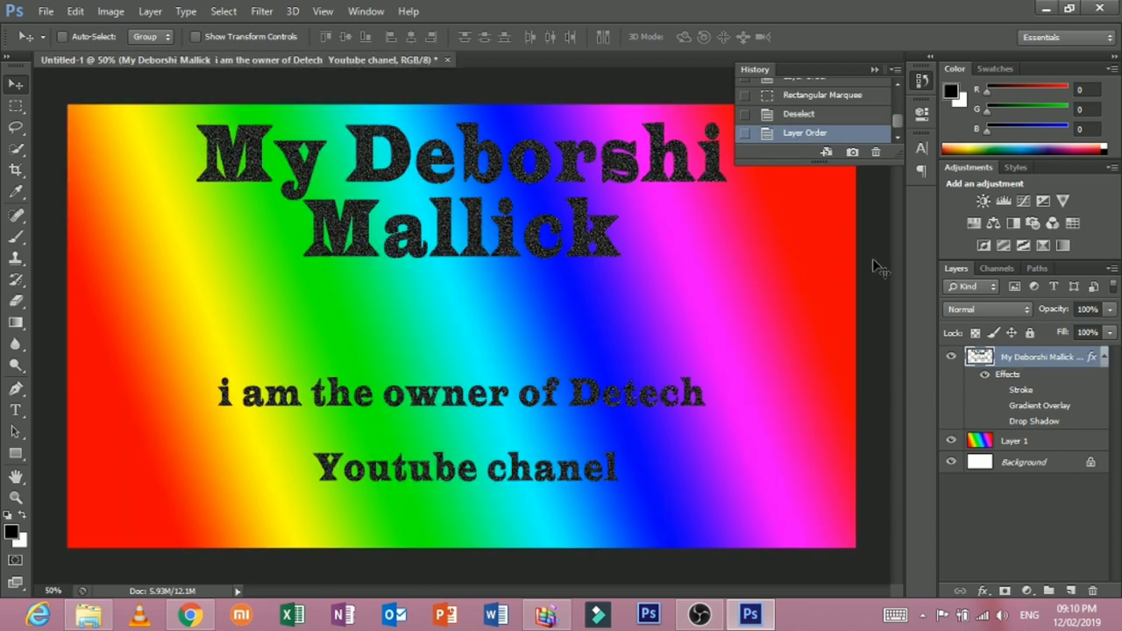
# - Select the rainbow gradient Layer 1 and delete it
pyautogui.click(980, 443)
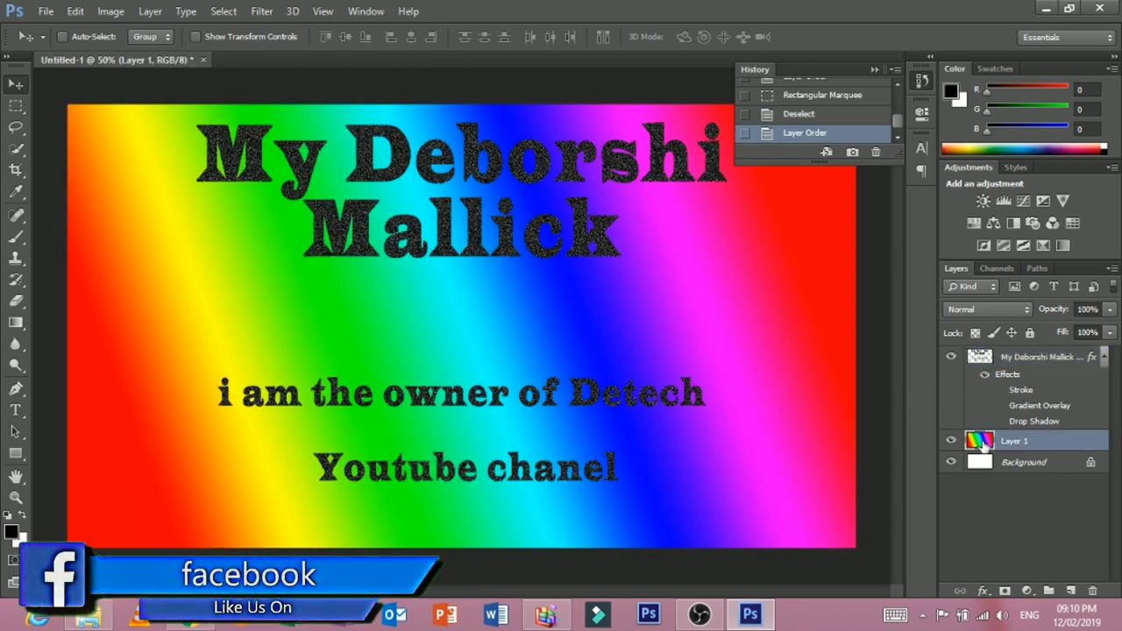
pyautogui.click(914, 86)
pyautogui.press('Delete')
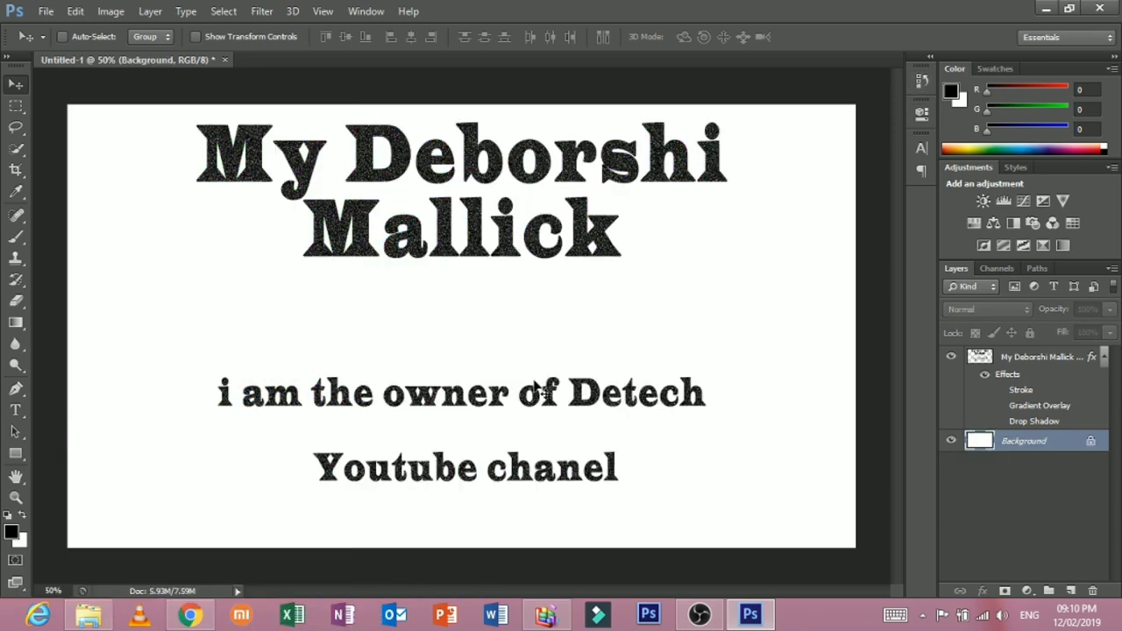
pyautogui.click(45, 11)
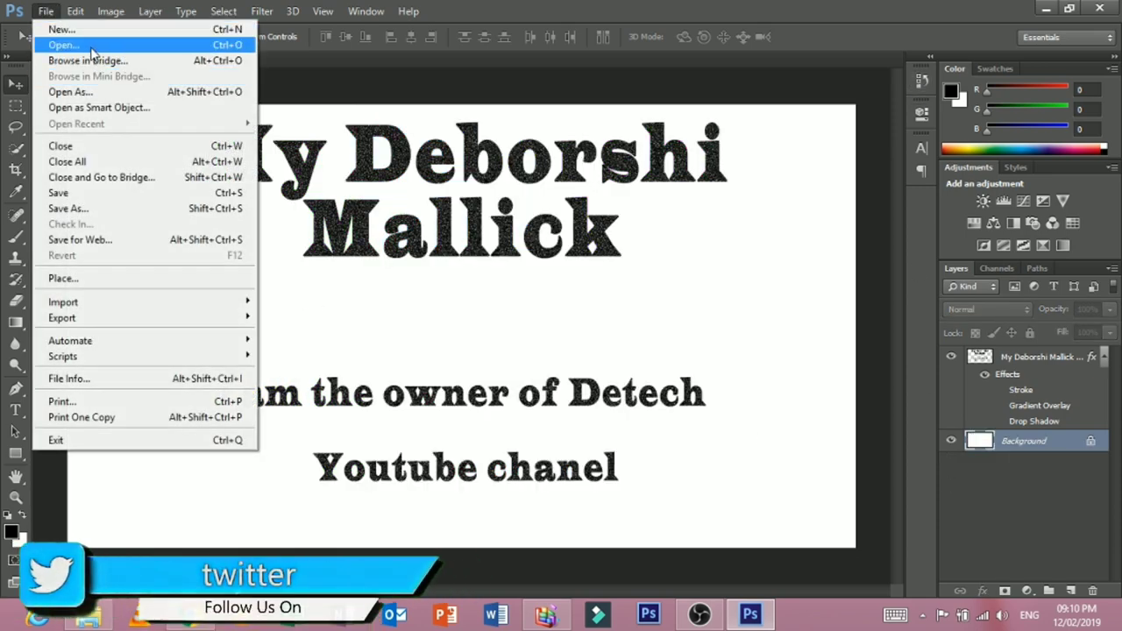
pyautogui.click(63, 44)
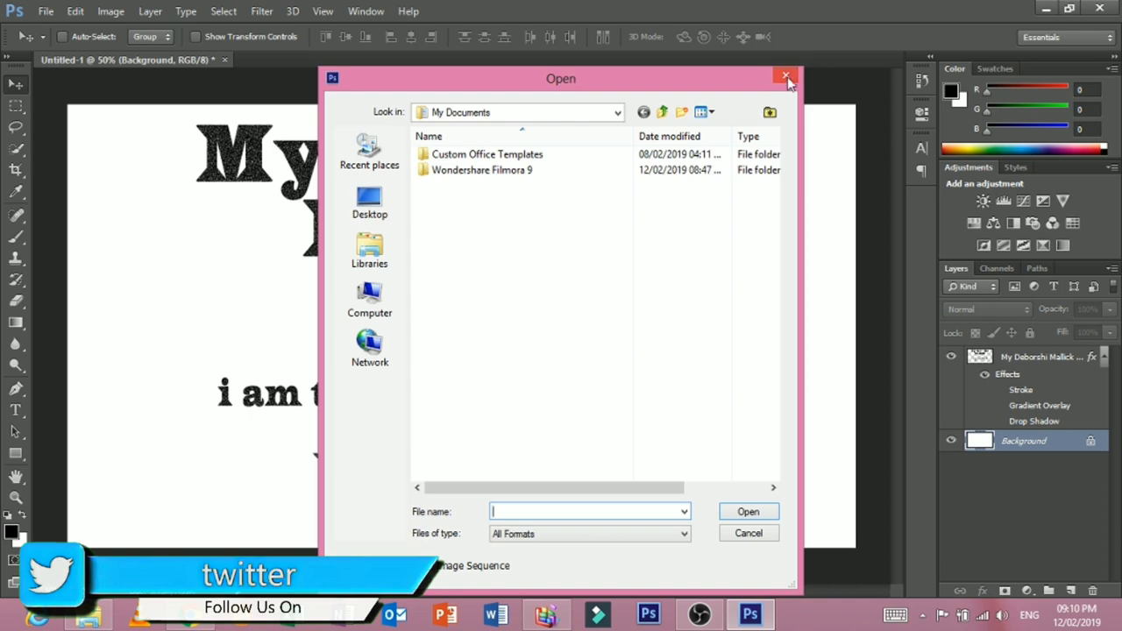
pyautogui.click(786, 76)
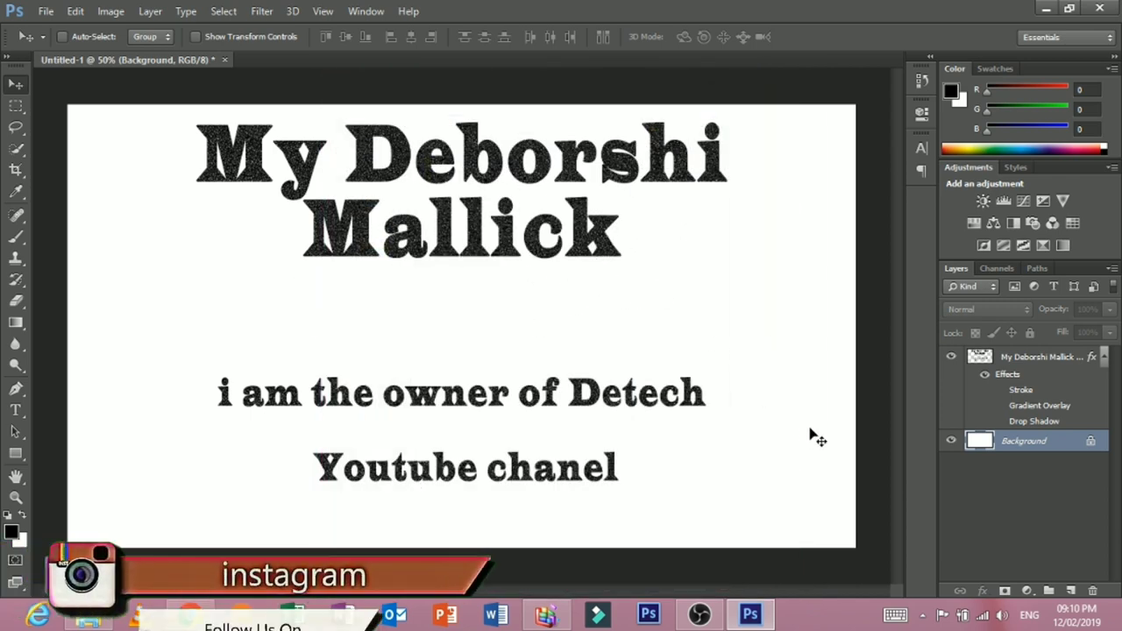
pyautogui.doubleClick(971, 354)
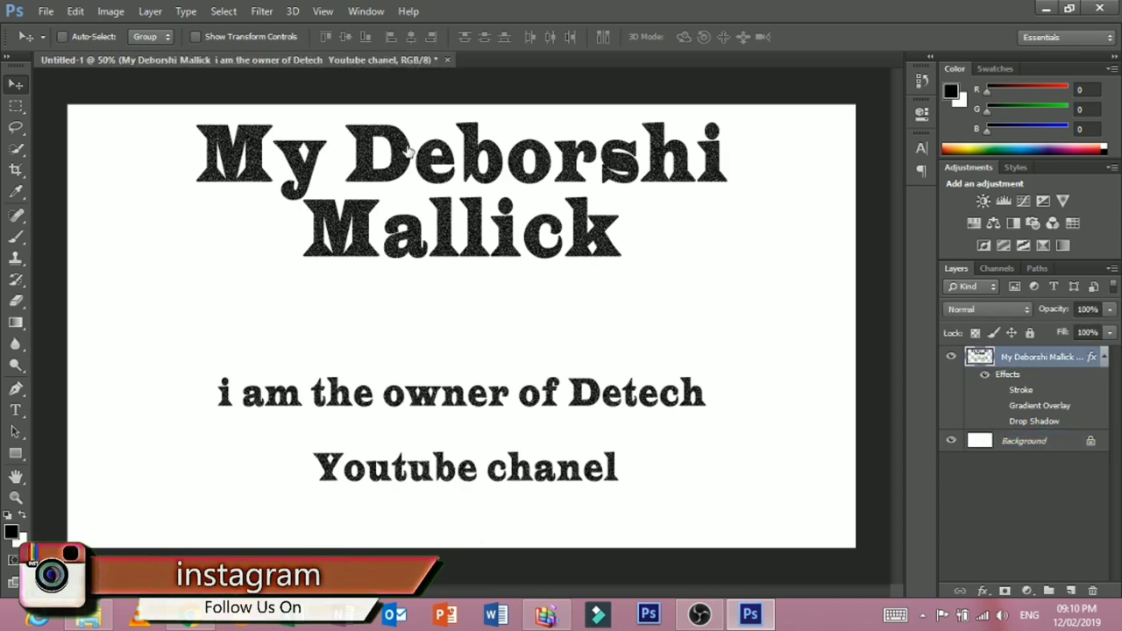
pyautogui.click(1051, 75)
# - Apply Gradient Overlay, black Stroke, Drop Shadow and Bevel & Emboss to the text layer
pyautogui.doubleClick(971, 357)
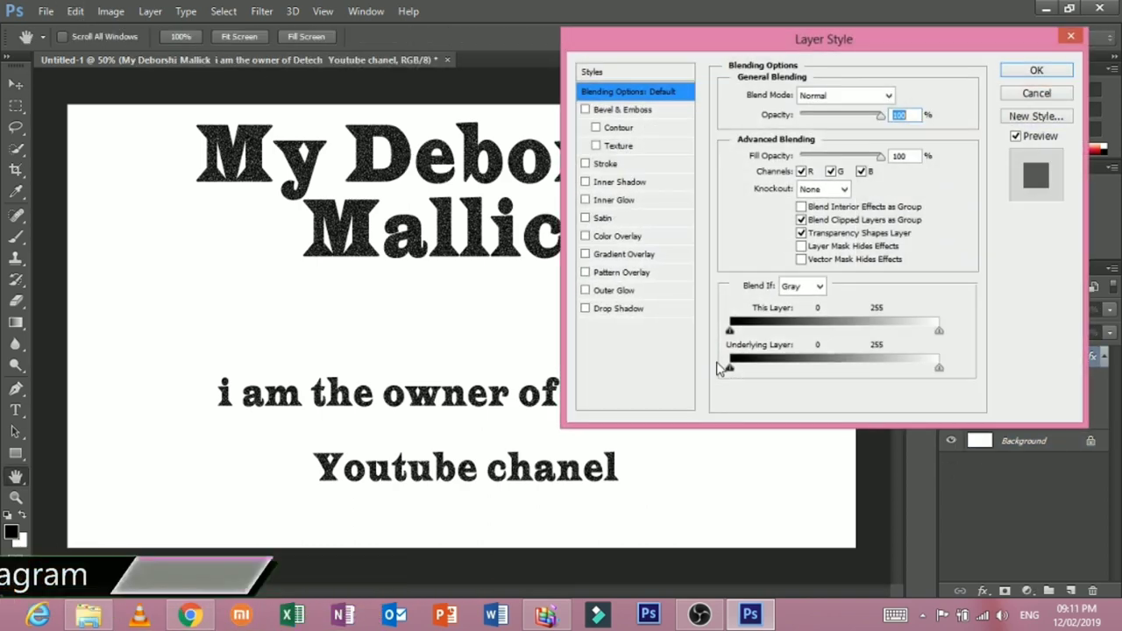
pyautogui.click(584, 254)
pyautogui.click(615, 255)
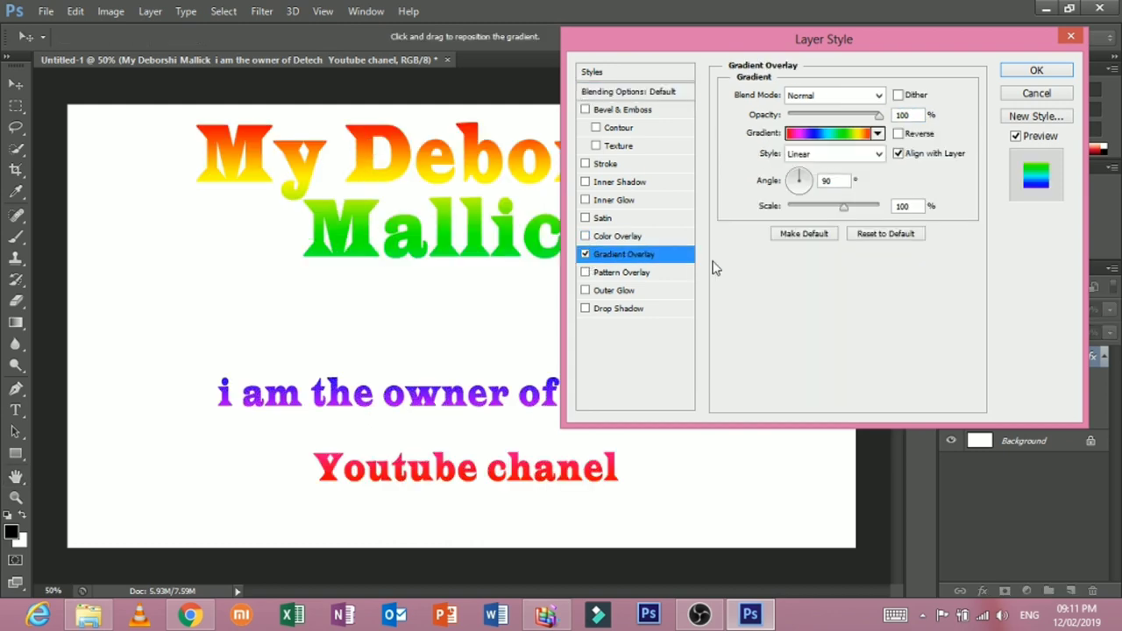
pyautogui.click(586, 164)
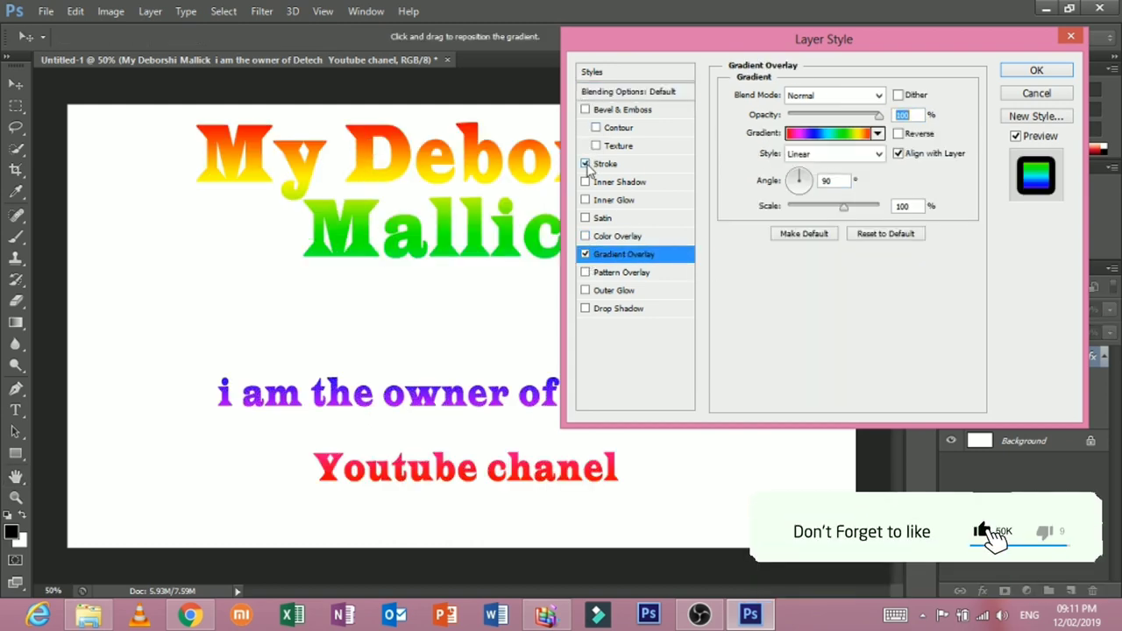
pyautogui.click(586, 308)
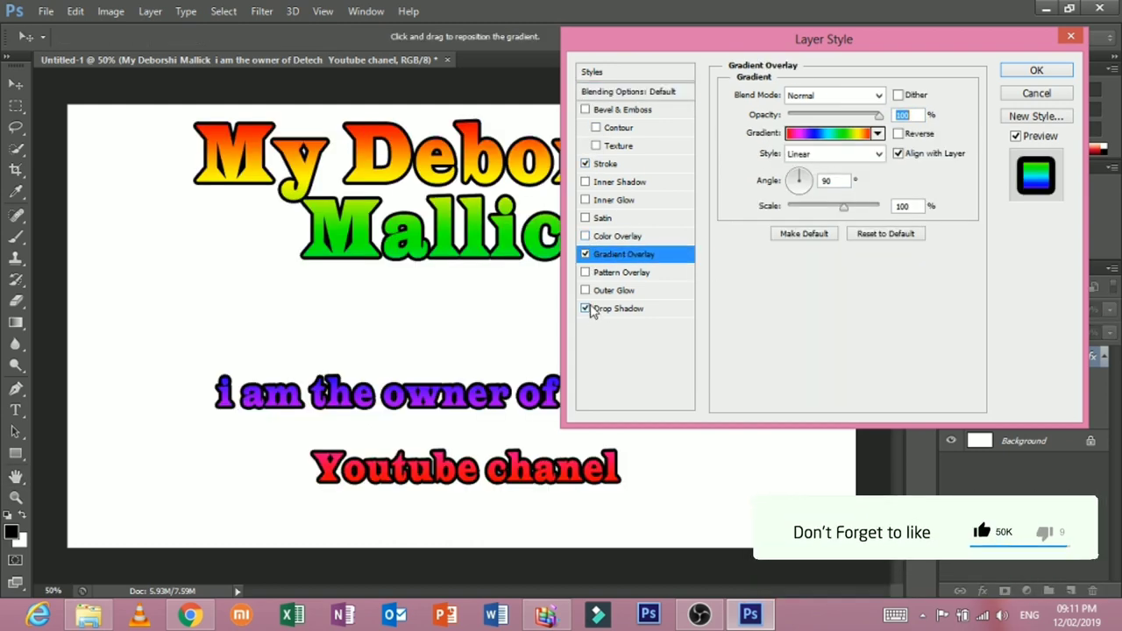
pyautogui.click(584, 109)
pyautogui.click(1036, 70)
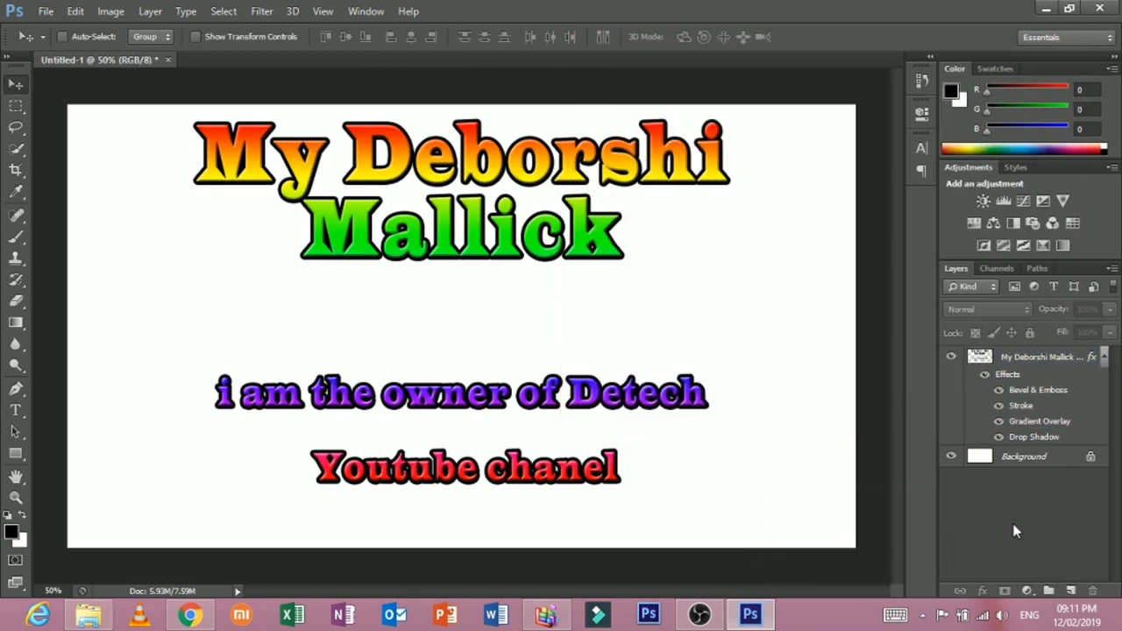
# - Select the Background layer and drag a spectrum gradient across it
pyautogui.click(1000, 462)
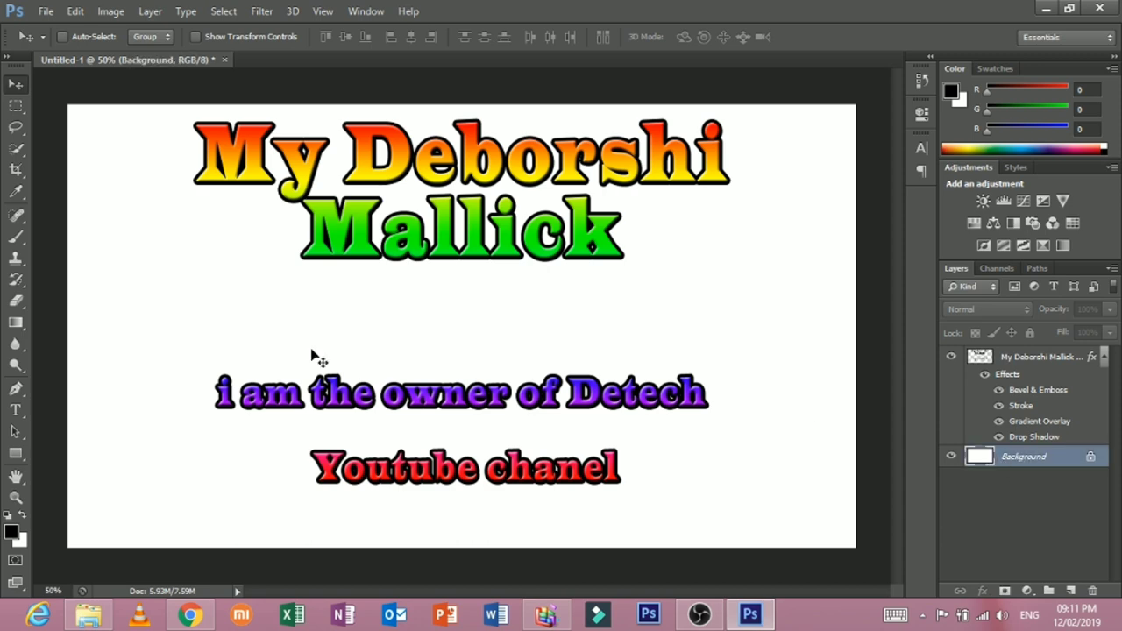
pyautogui.click(16, 320)
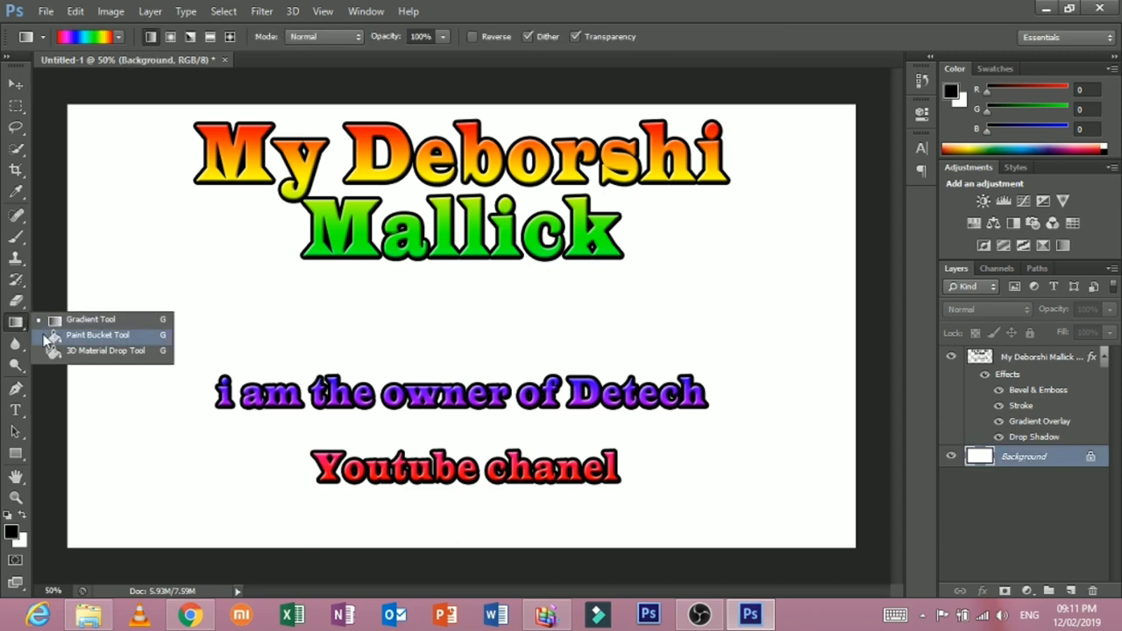
pyautogui.click(52, 321)
pyautogui.moveTo(345, 329); pyautogui.dragTo(239, 331)
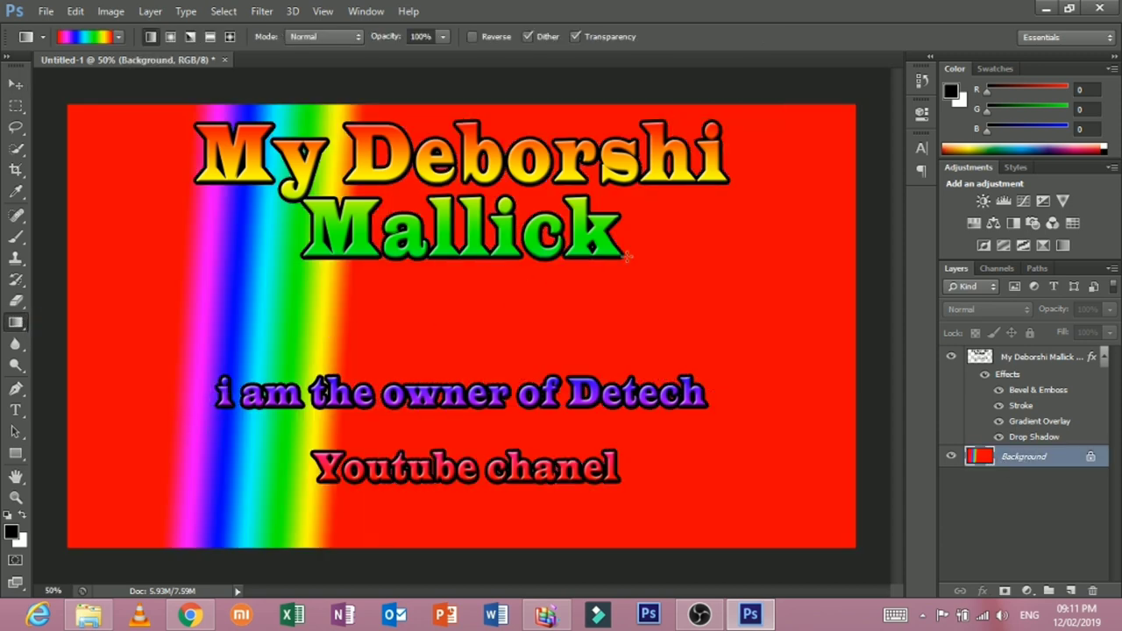
pyautogui.moveTo(631, 256); pyautogui.dragTo(72, 379)
# - Choose the Black, White gradient preset and drag it diagonally across the background
pyautogui.click(109, 38)
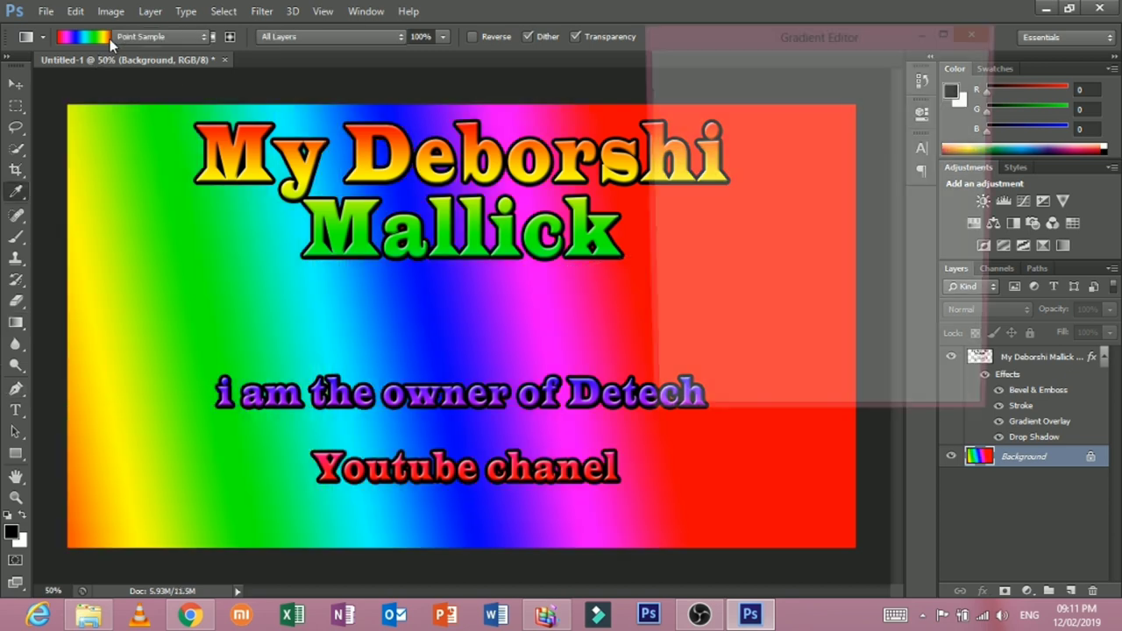
pyautogui.click(715, 91)
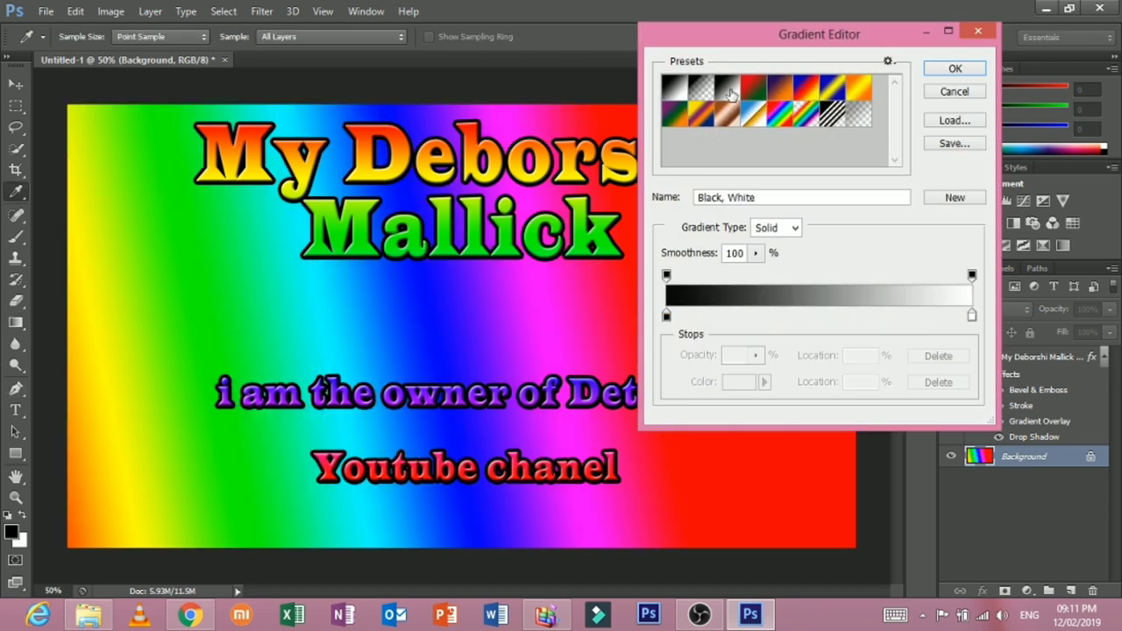
pyautogui.click(955, 70)
pyautogui.moveTo(698, 198); pyautogui.dragTo(219, 420)
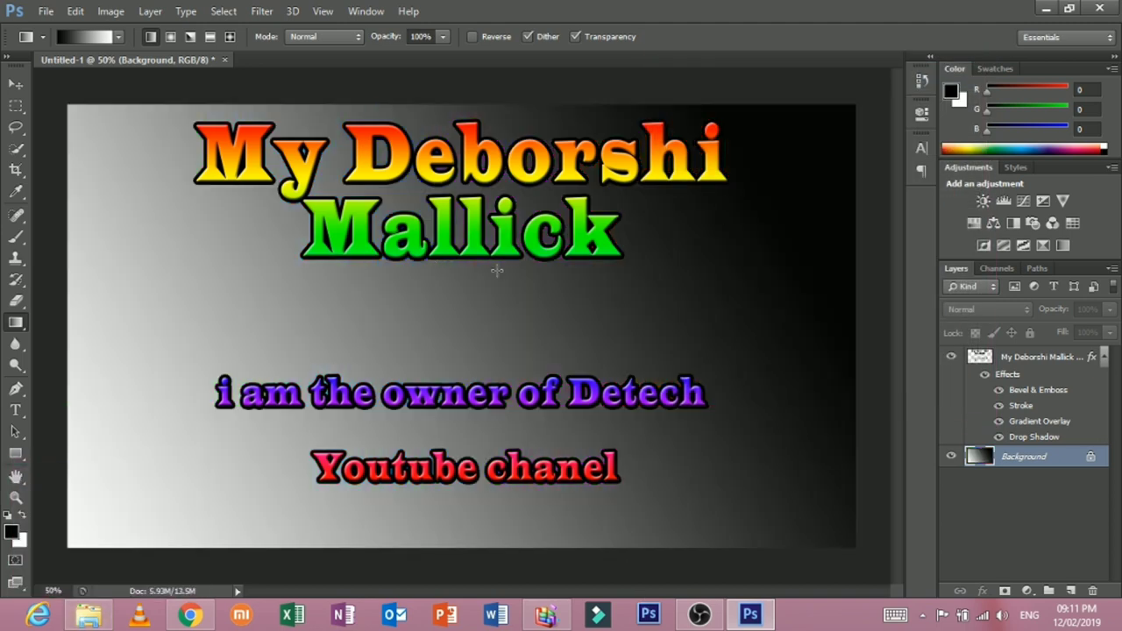
pyautogui.click(16, 83)
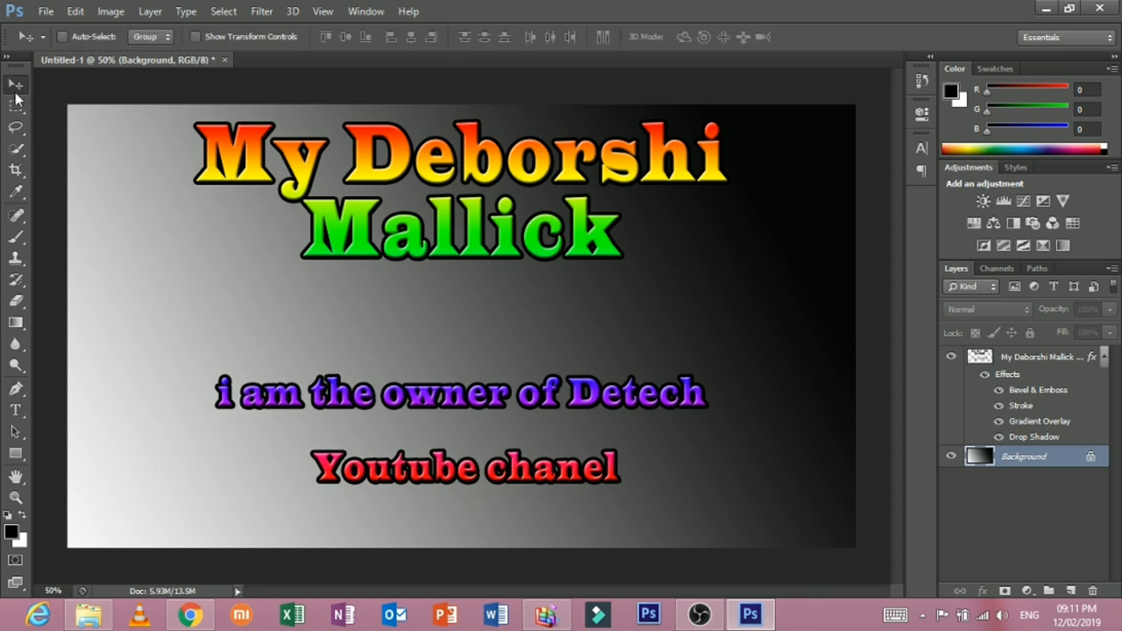